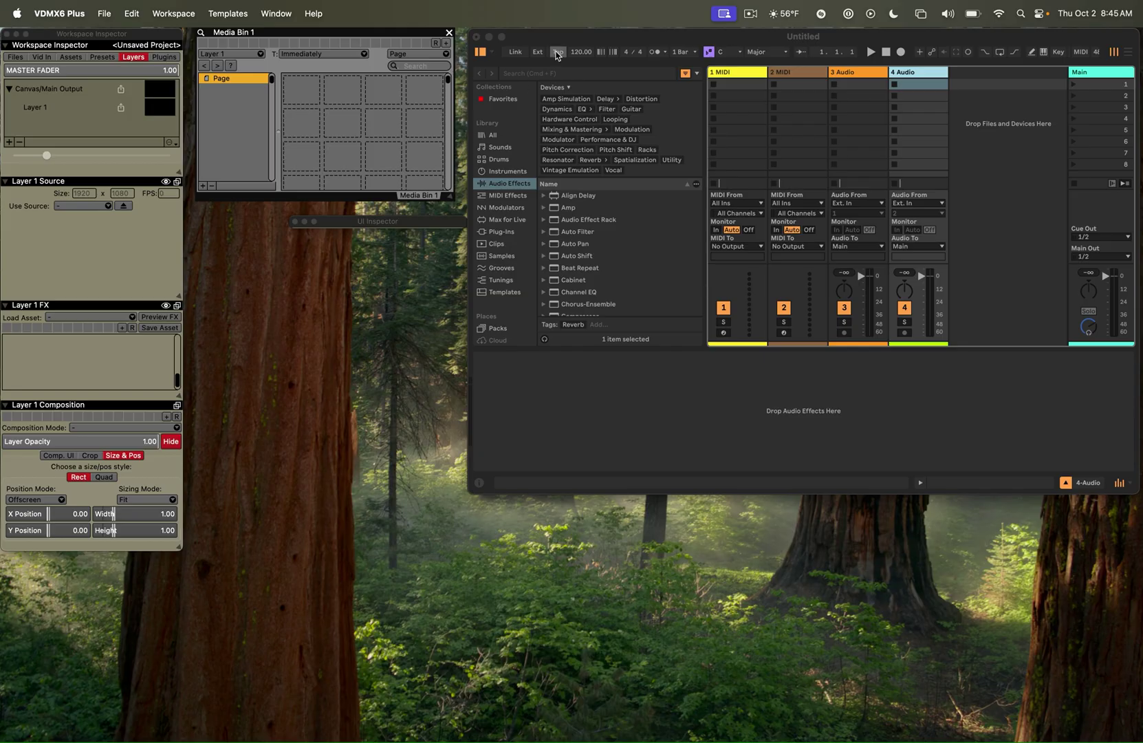
# Load the 505 Core Kit onto Live's track 1 and set its MIDI input to Ch. 2
pyautogui.click(566, 43)
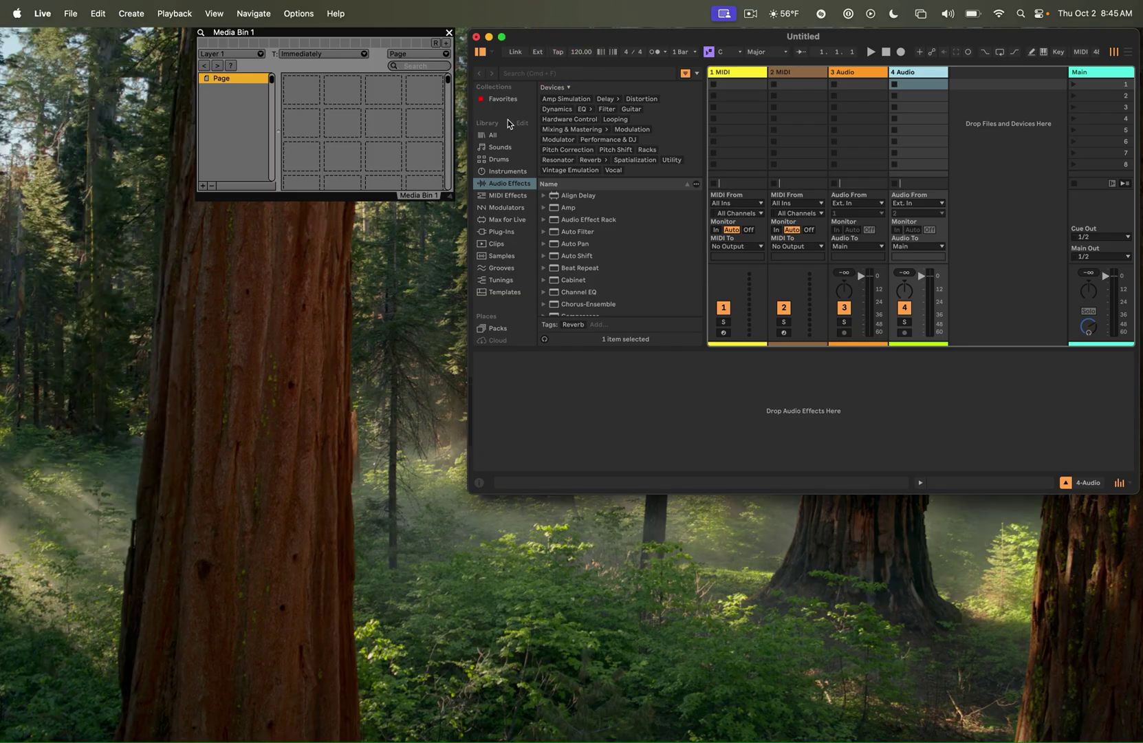
pyautogui.click(495, 172)
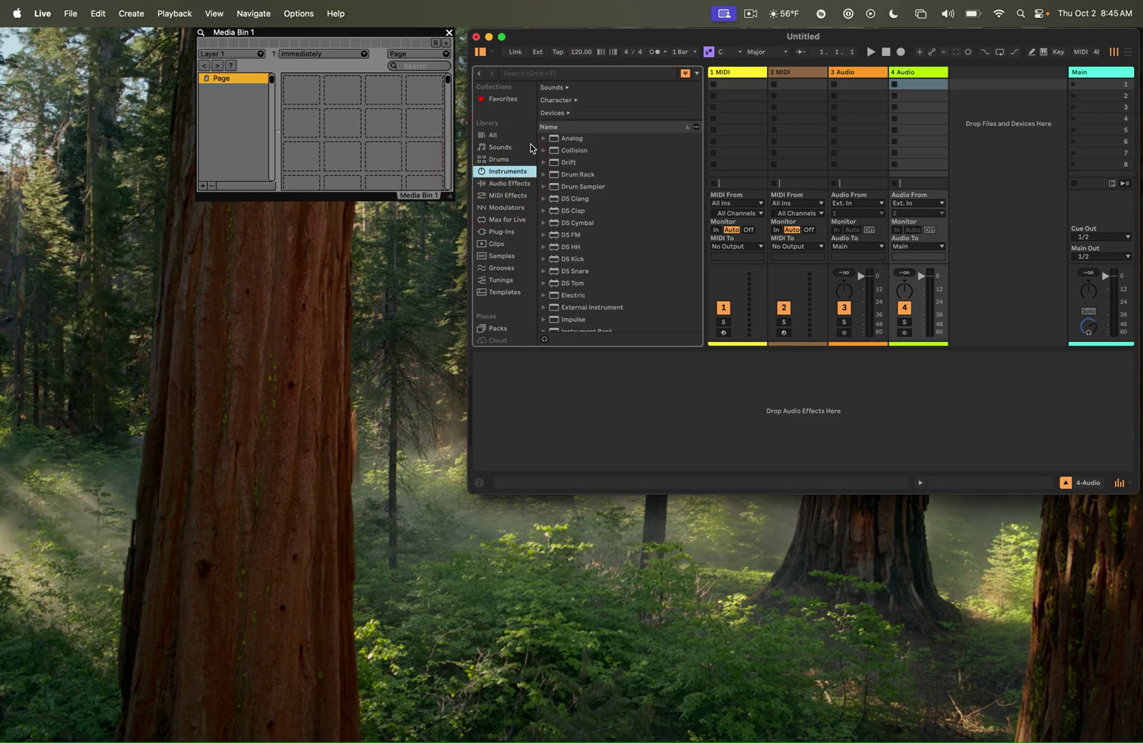
pyautogui.click(566, 74)
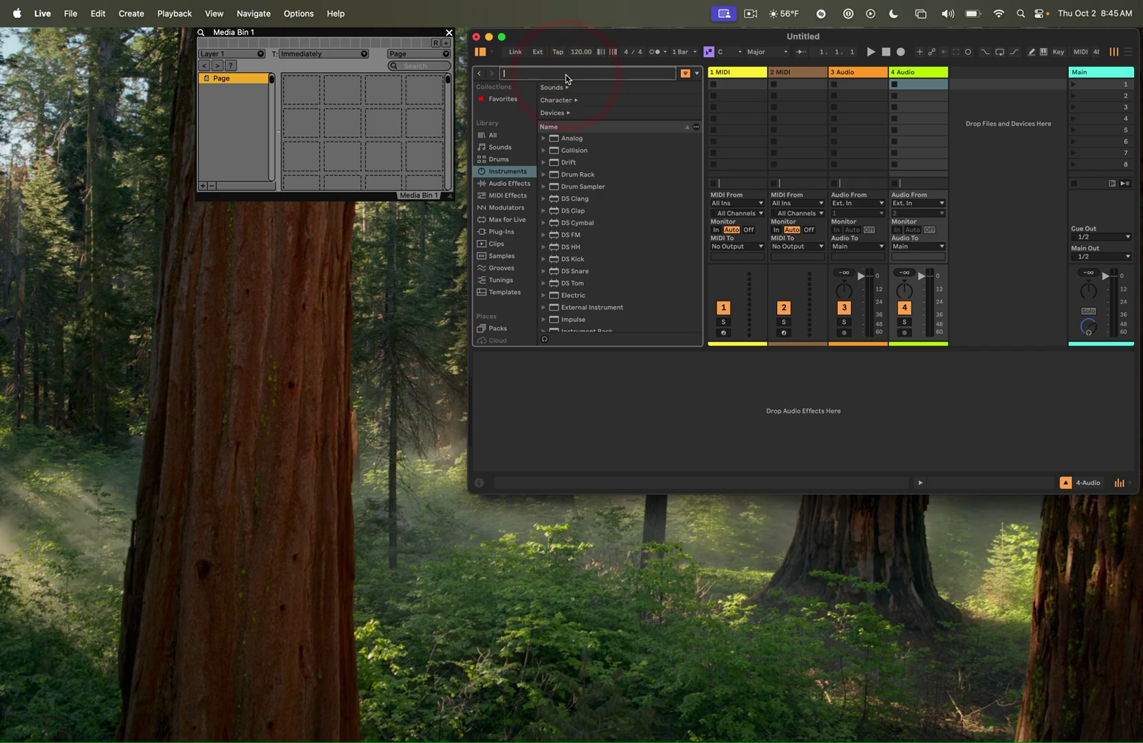
pyautogui.write('505')
pyautogui.moveTo(577, 133); pyautogui.dragTo(731, 76)
pyautogui.click(727, 213)
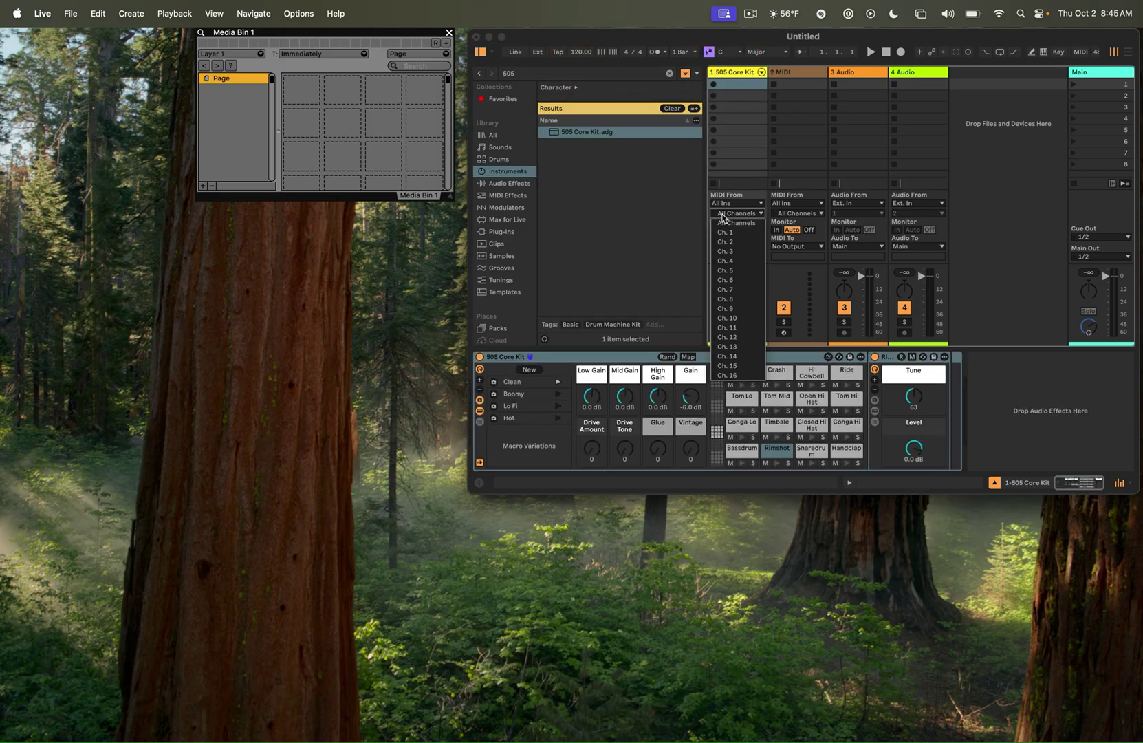
pyautogui.click(728, 235)
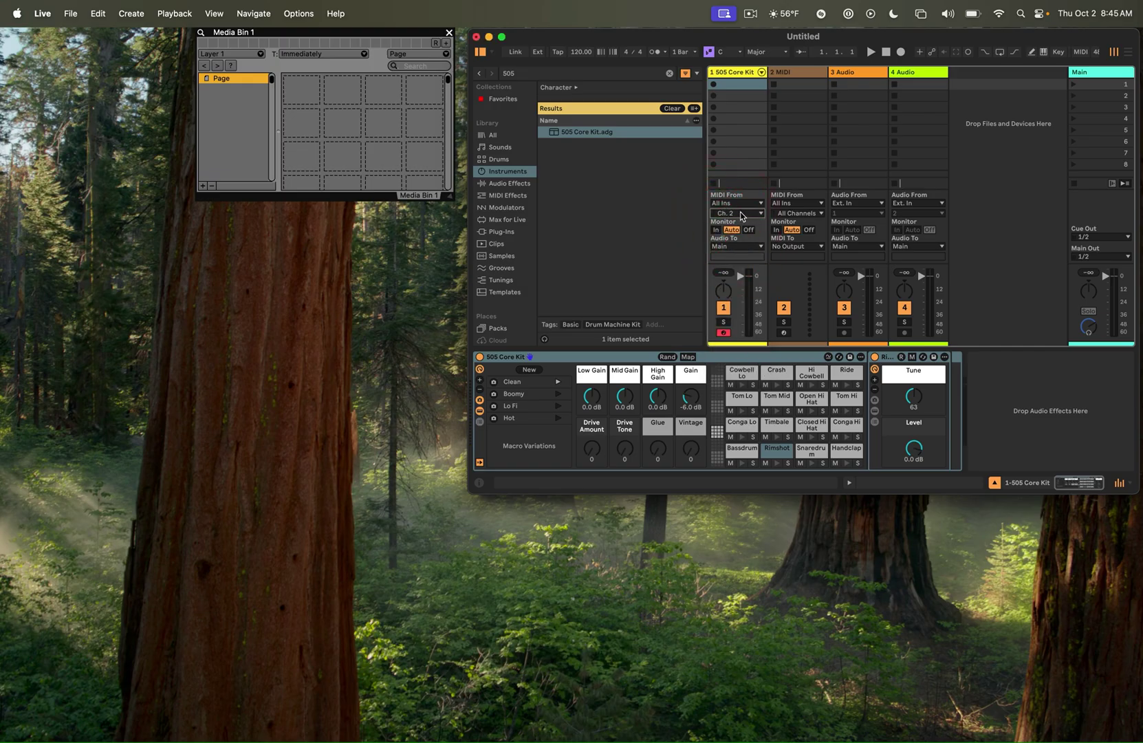
# Add the Phaser-Flanger audio effect after the 505 Core Kit on track 1
pyautogui.click(670, 75)
pyautogui.write('f')
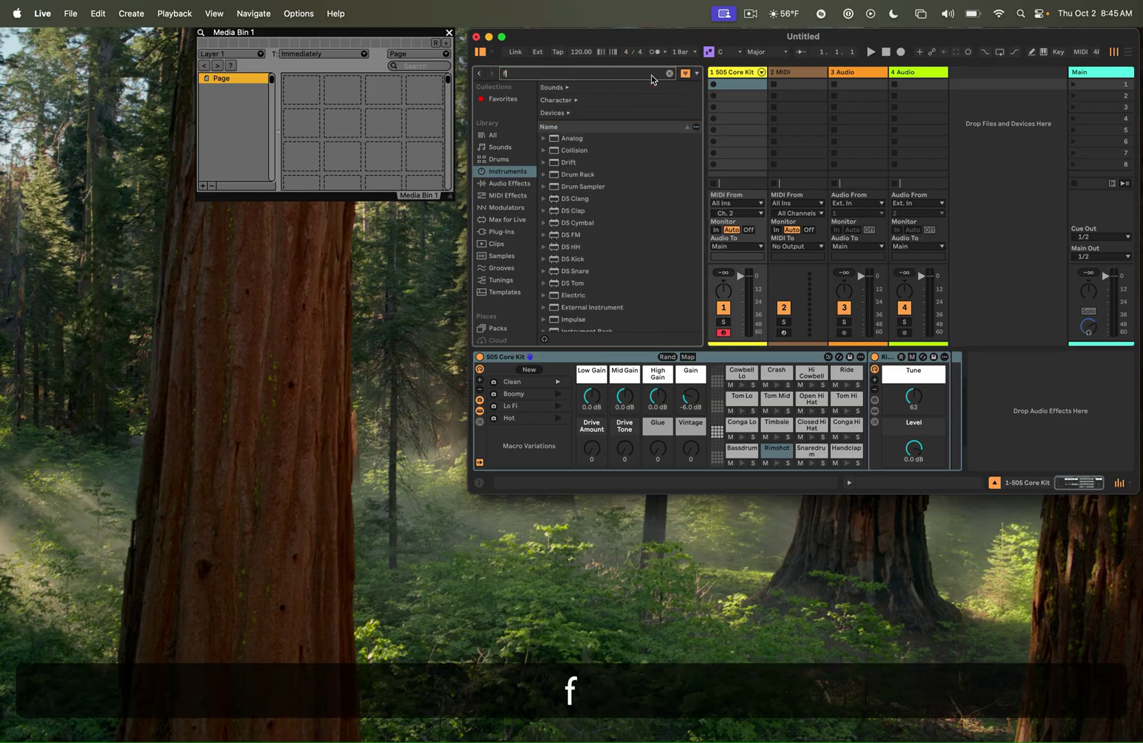
pyautogui.write('lange')
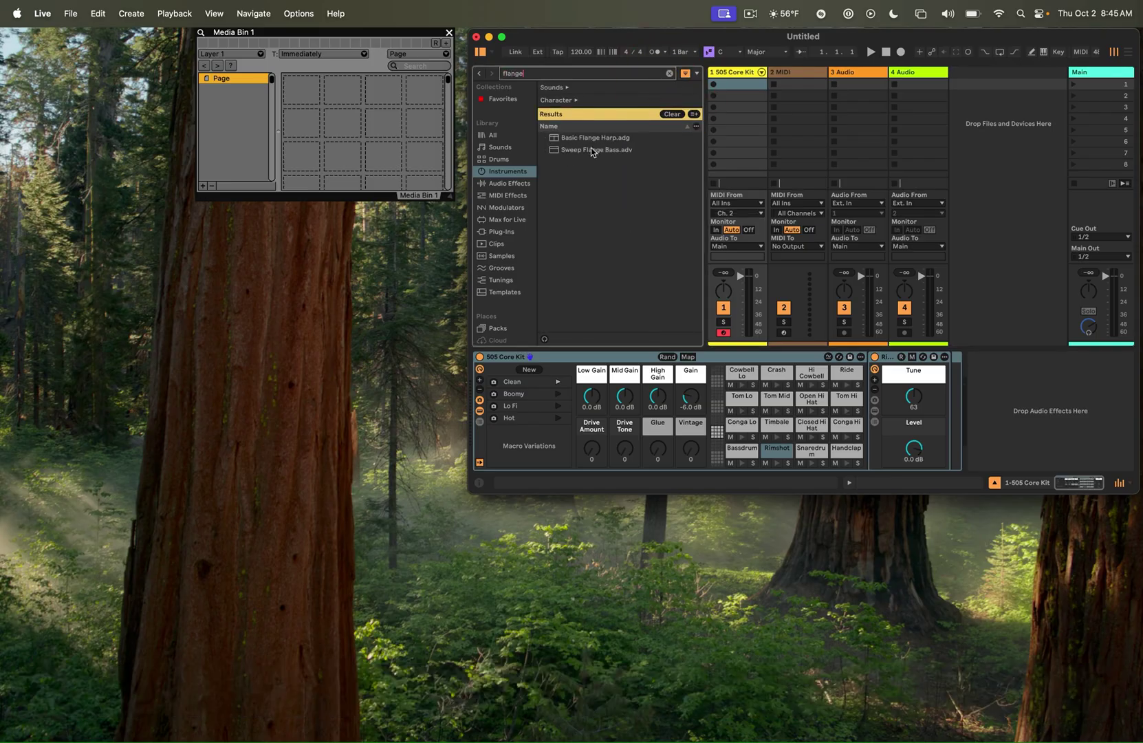
pyautogui.click(509, 183)
pyautogui.click(589, 137)
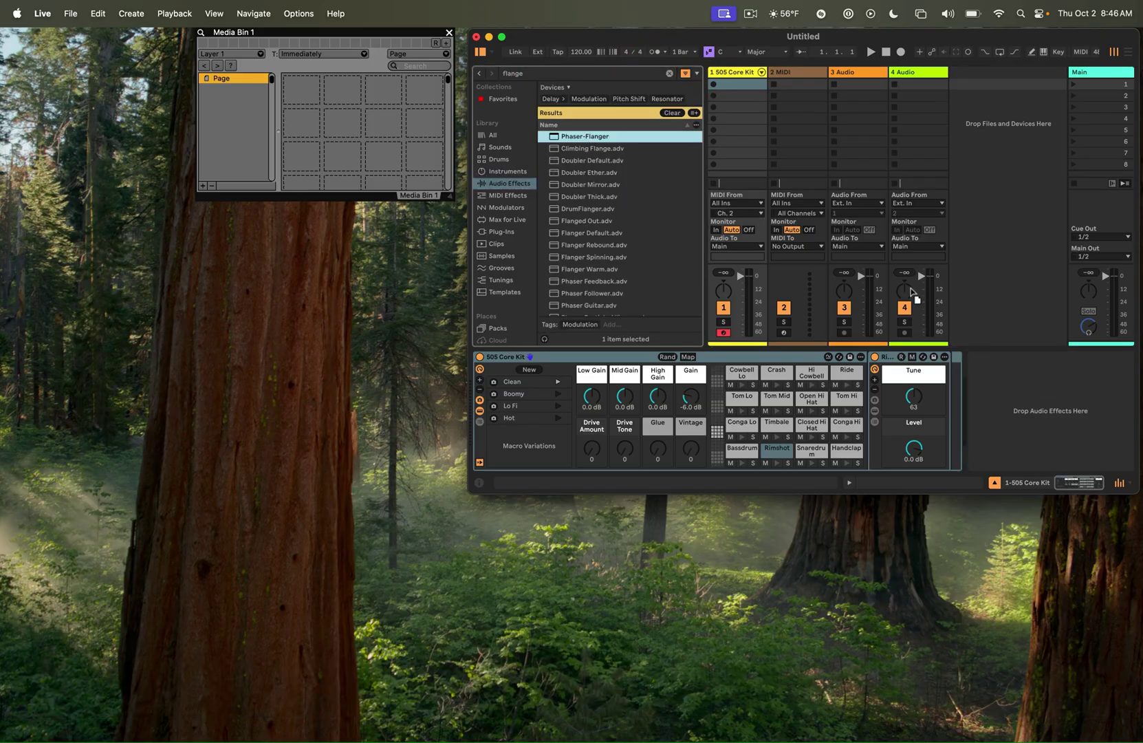
pyautogui.moveTo(741, 79); pyautogui.dragTo(742, 82)
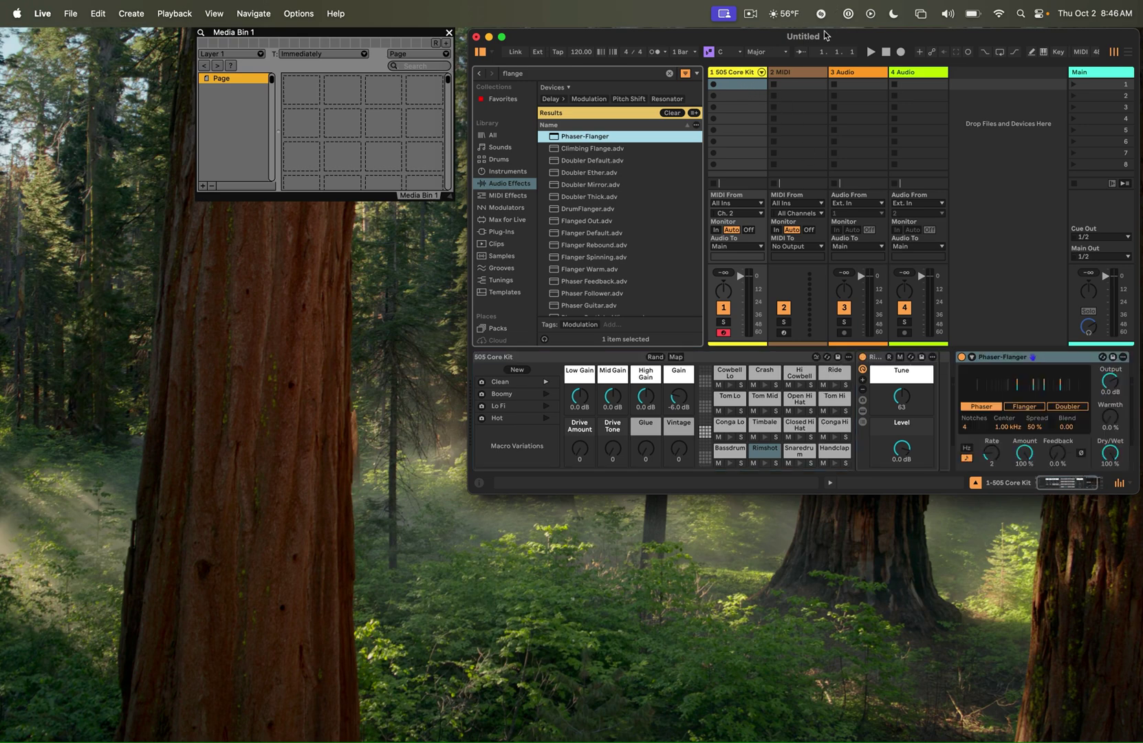
pyautogui.moveTo(825, 36); pyautogui.dragTo(788, 29)
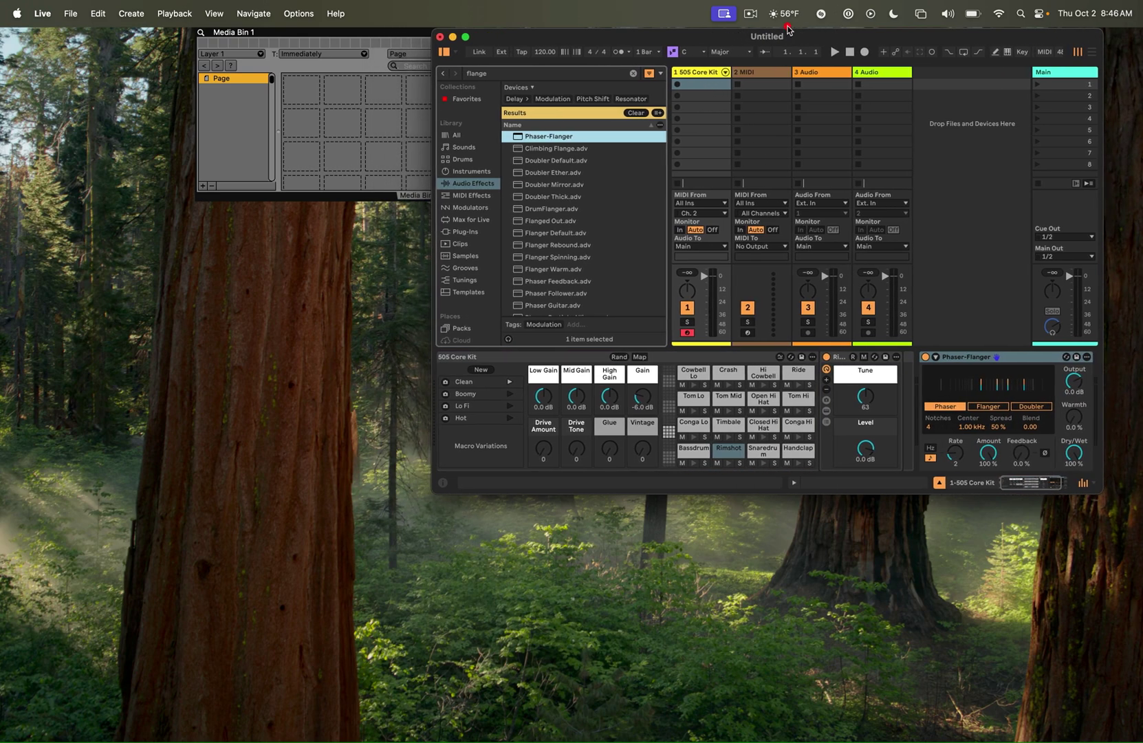
pyautogui.click(355, 160)
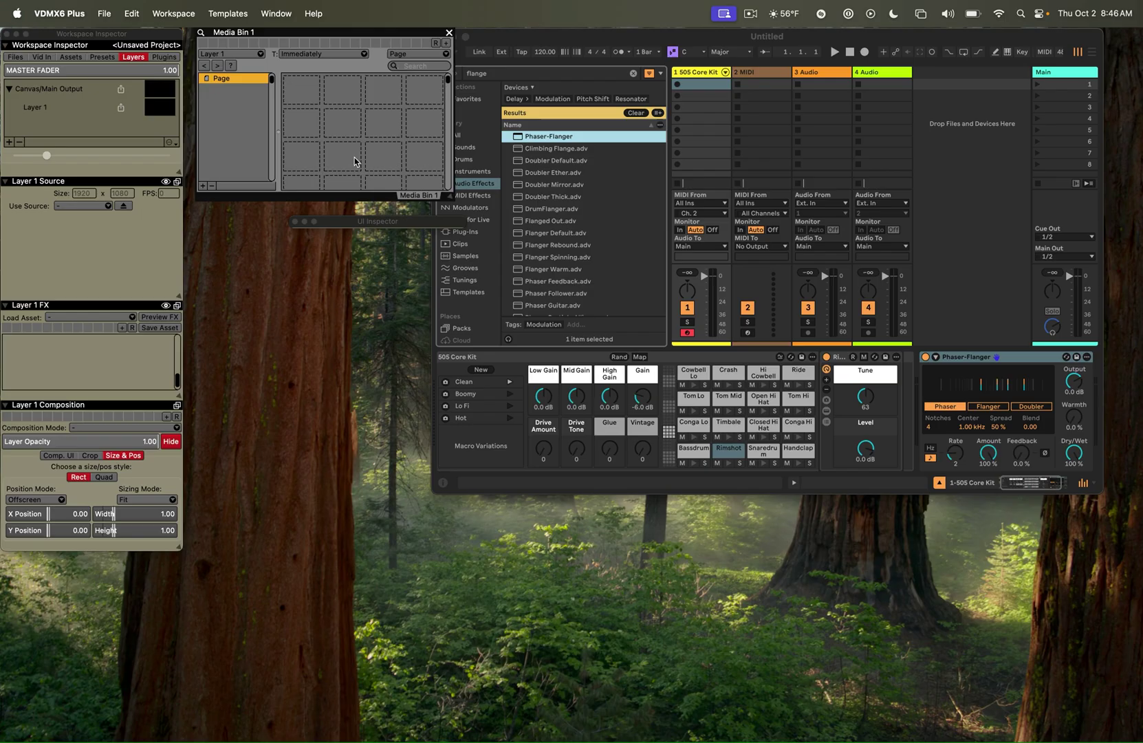
# Add a Control Surface plugin, then reposition and enlarge its window
pyautogui.click(164, 57)
pyautogui.click(9, 155)
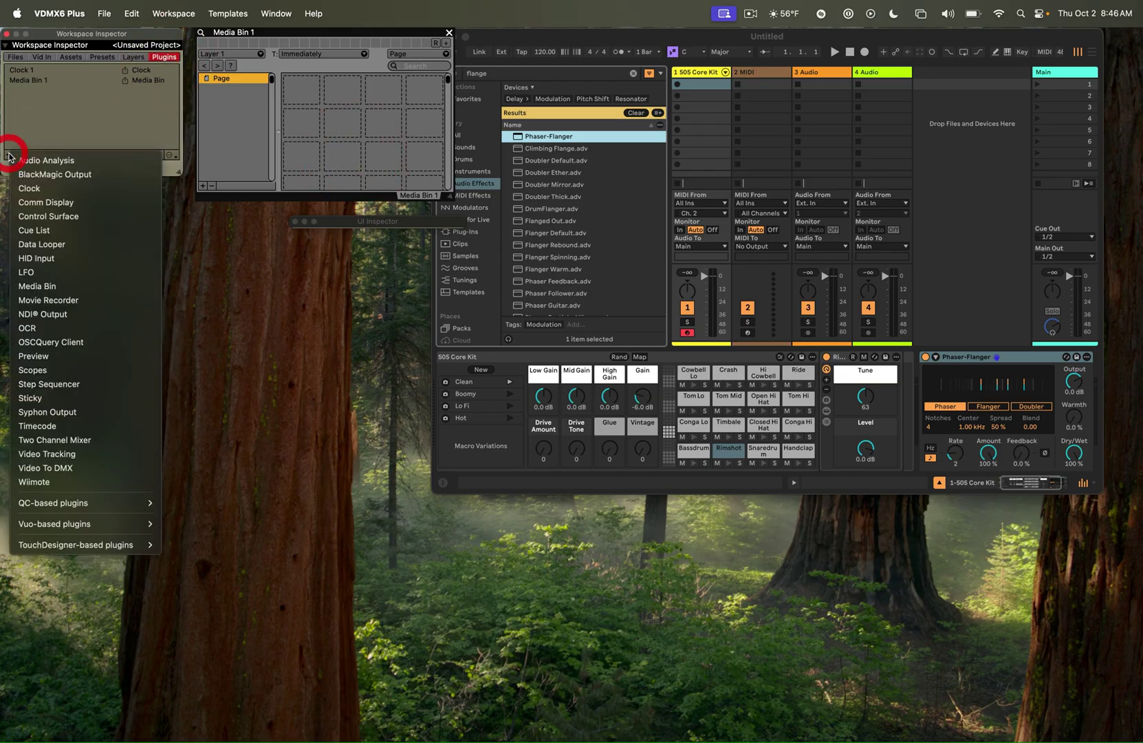
pyautogui.click(25, 219)
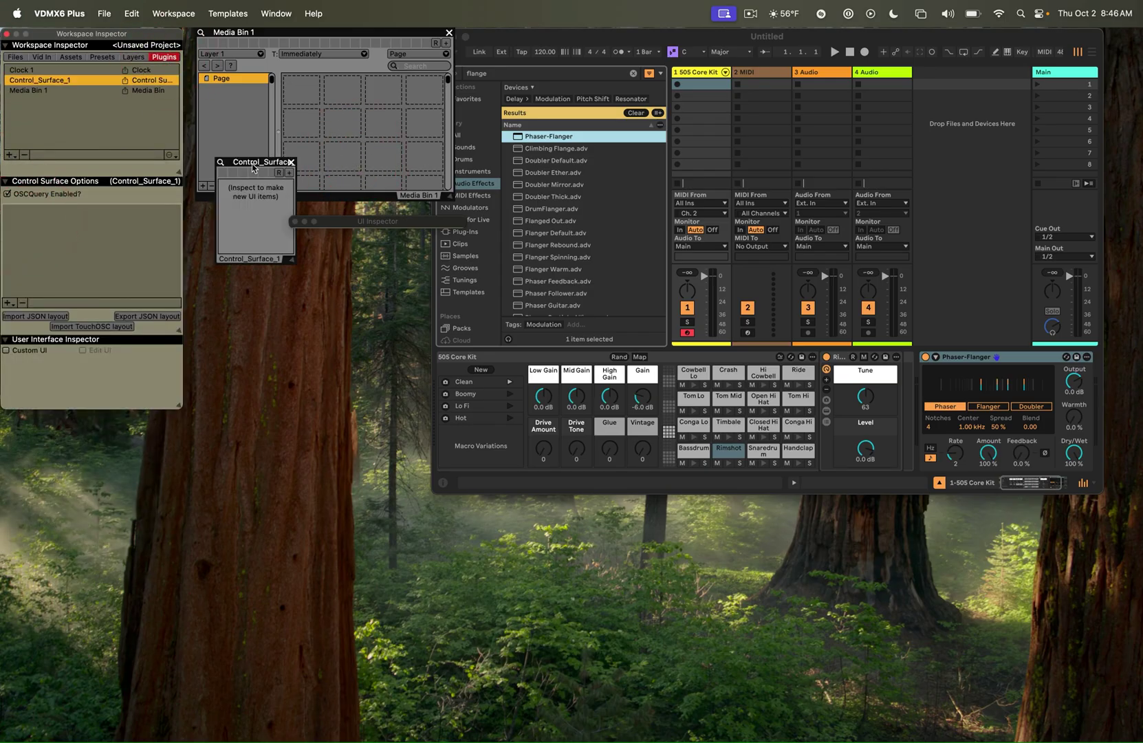
pyautogui.moveTo(254, 164); pyautogui.dragTo(239, 241)
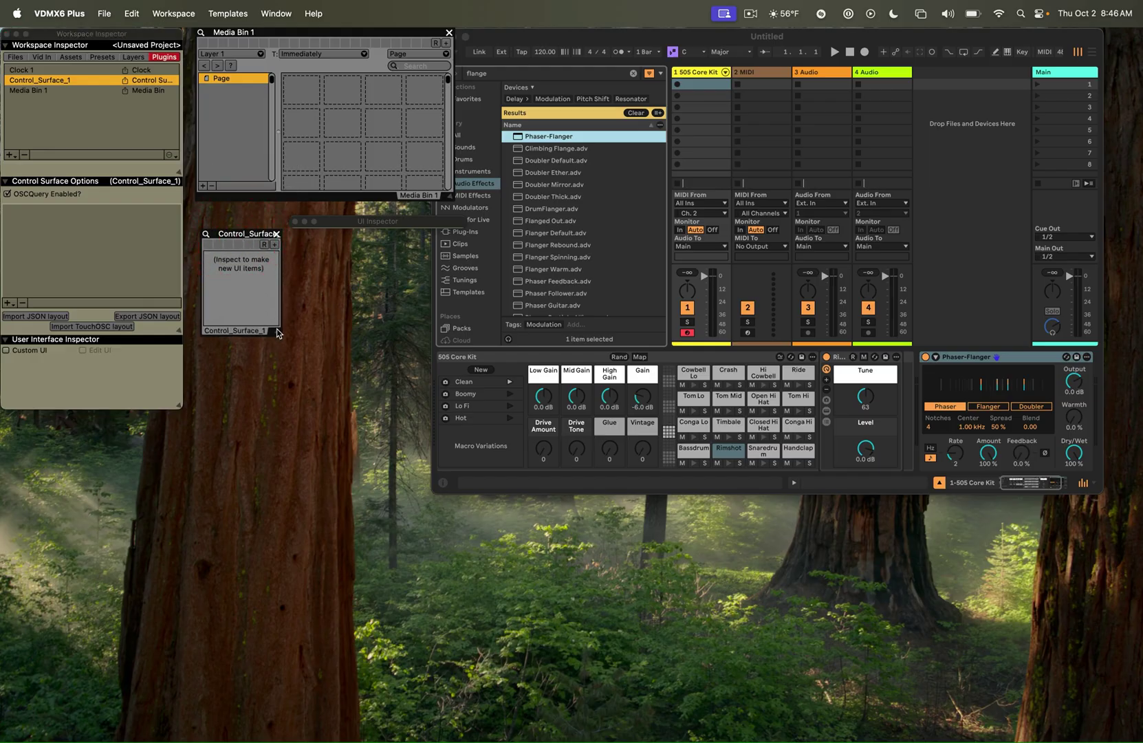
pyautogui.moveTo(277, 332); pyautogui.dragTo(351, 375)
pyautogui.click(240, 346)
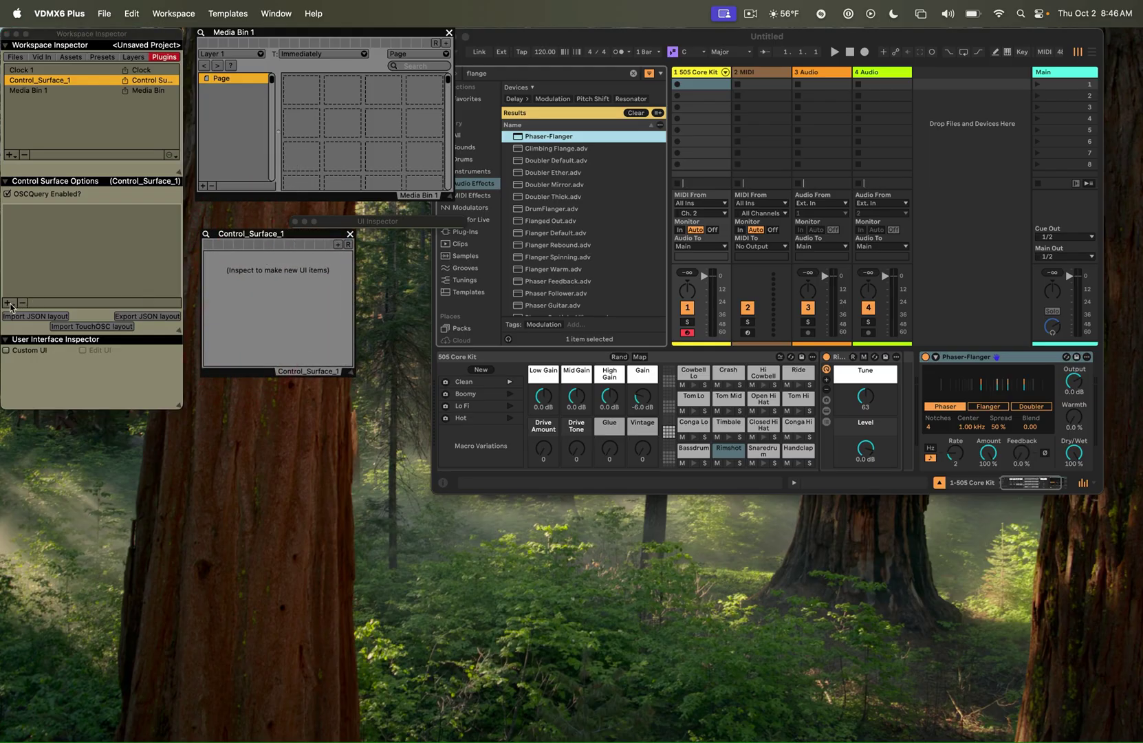
# Add a 4×4 Multi-Button to the control surface with Toggle Buttons turned off
pyautogui.click(8, 304)
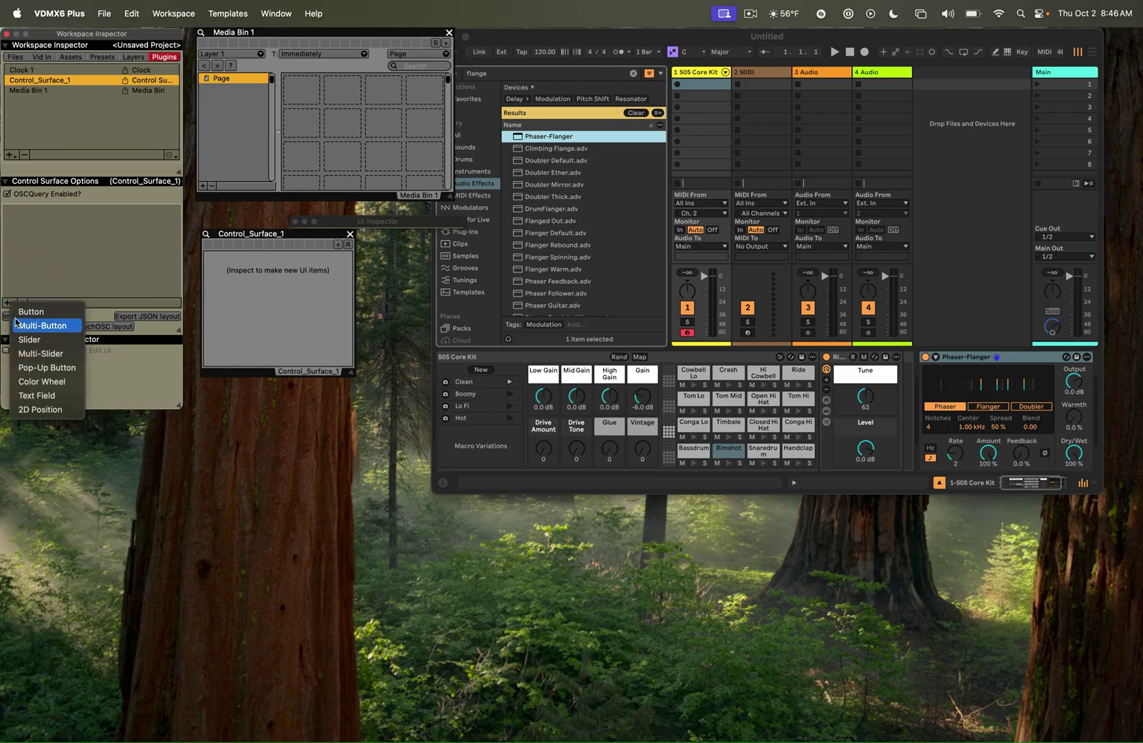
pyautogui.click(20, 326)
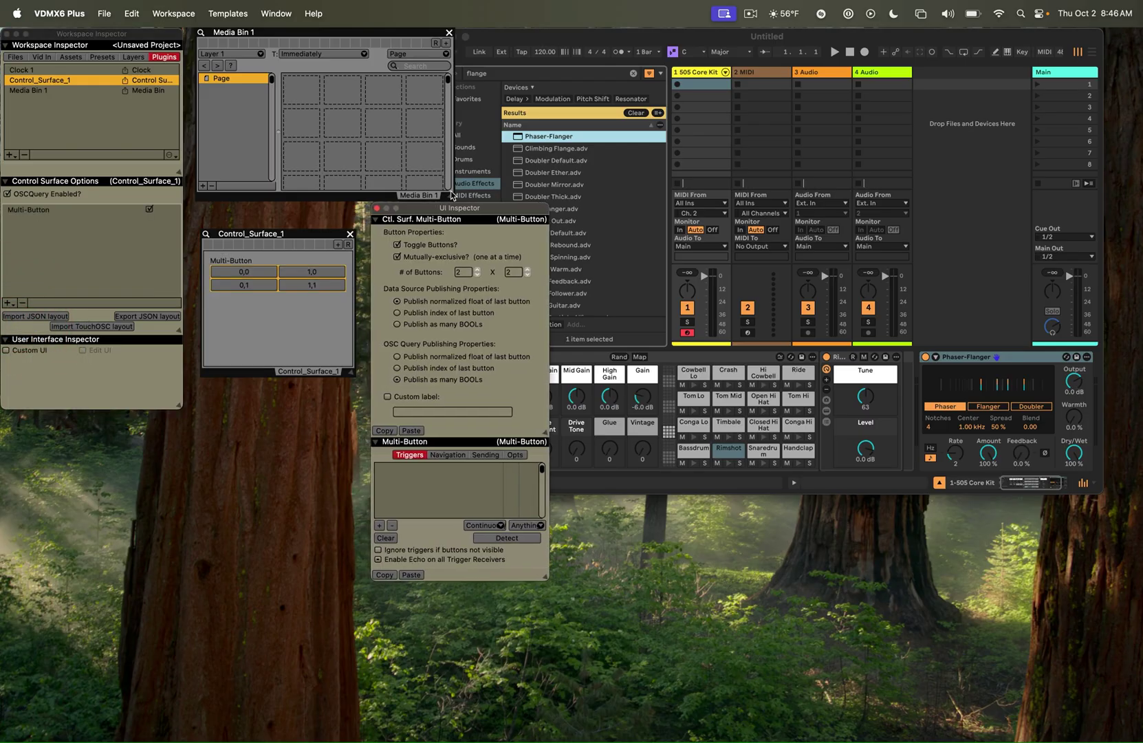
pyautogui.click(478, 269)
pyautogui.click(477, 269)
pyautogui.click(528, 270)
pyautogui.click(528, 270)
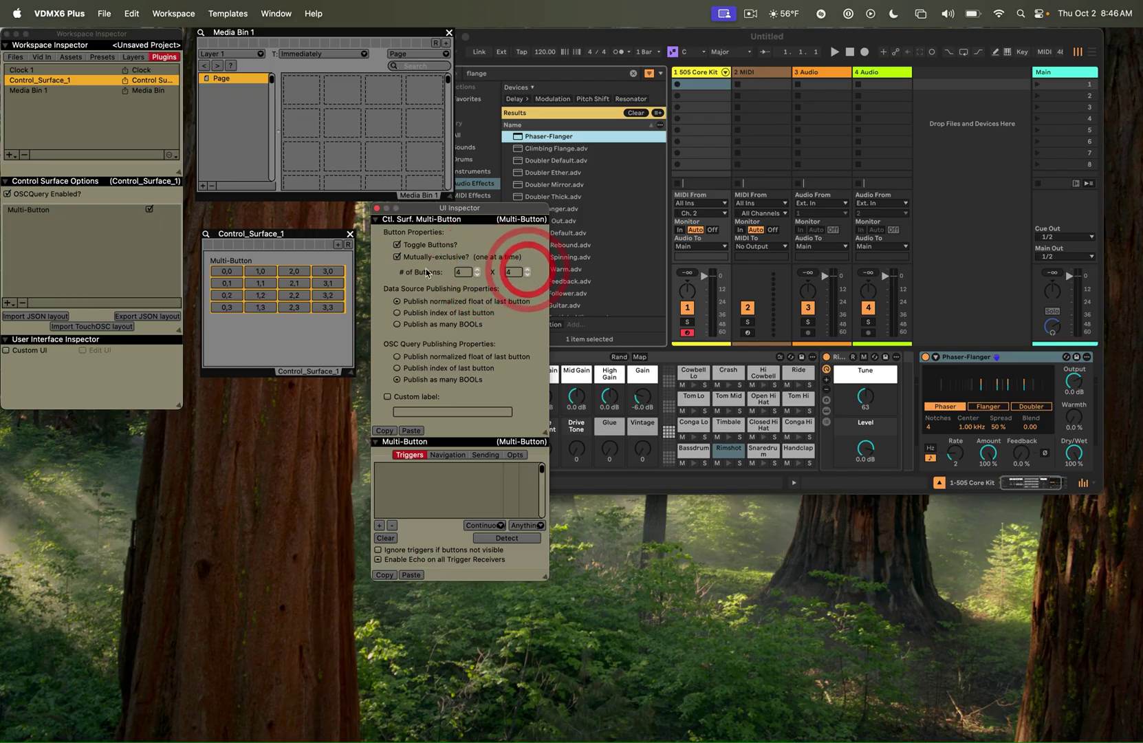
pyautogui.click(397, 245)
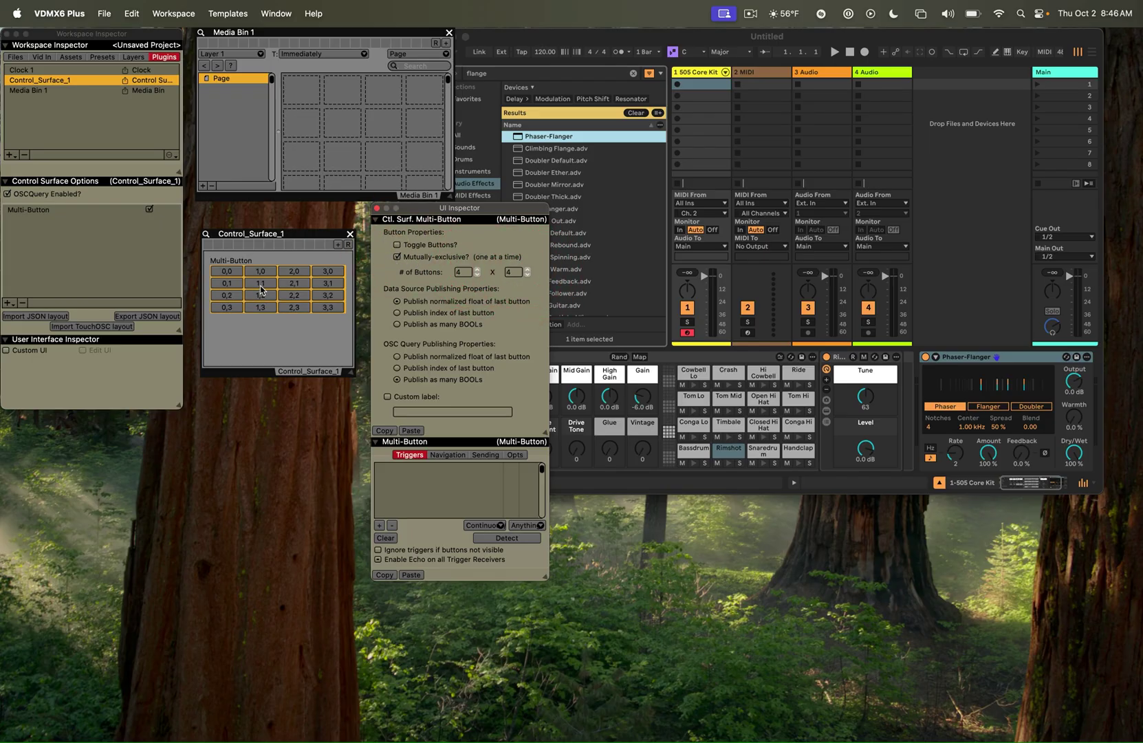
# Add a MIDI output to the multi-button using the IAC Driver port
pyautogui.click(484, 455)
pyautogui.click(379, 559)
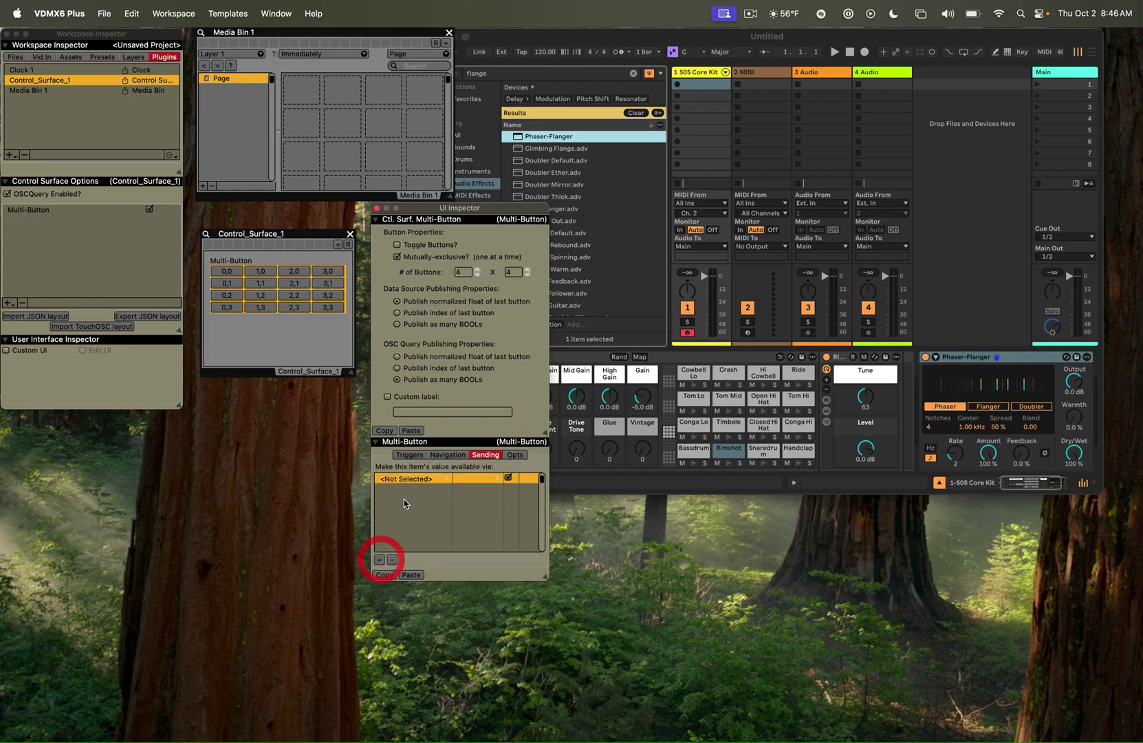
pyautogui.click(406, 479)
pyautogui.click(399, 502)
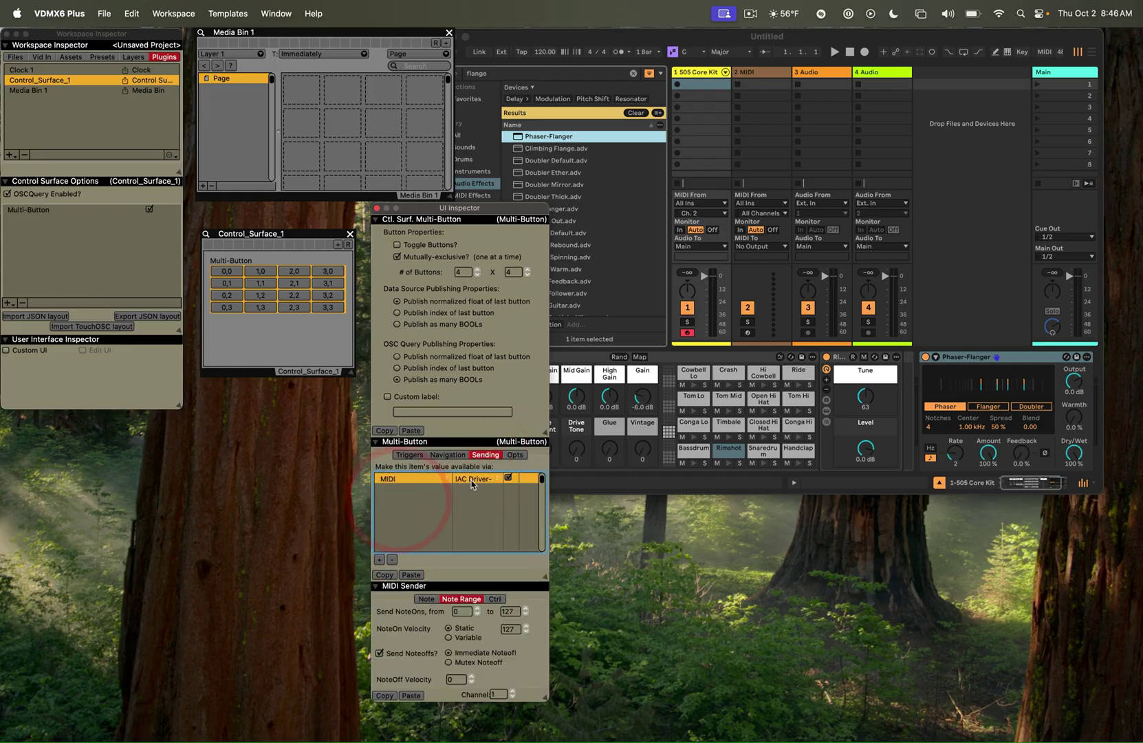
pyautogui.click(472, 484)
pyautogui.click(473, 485)
# Set the multi-button's sent note range to 36 through 51
pyautogui.click(443, 610)
pyautogui.write('36')
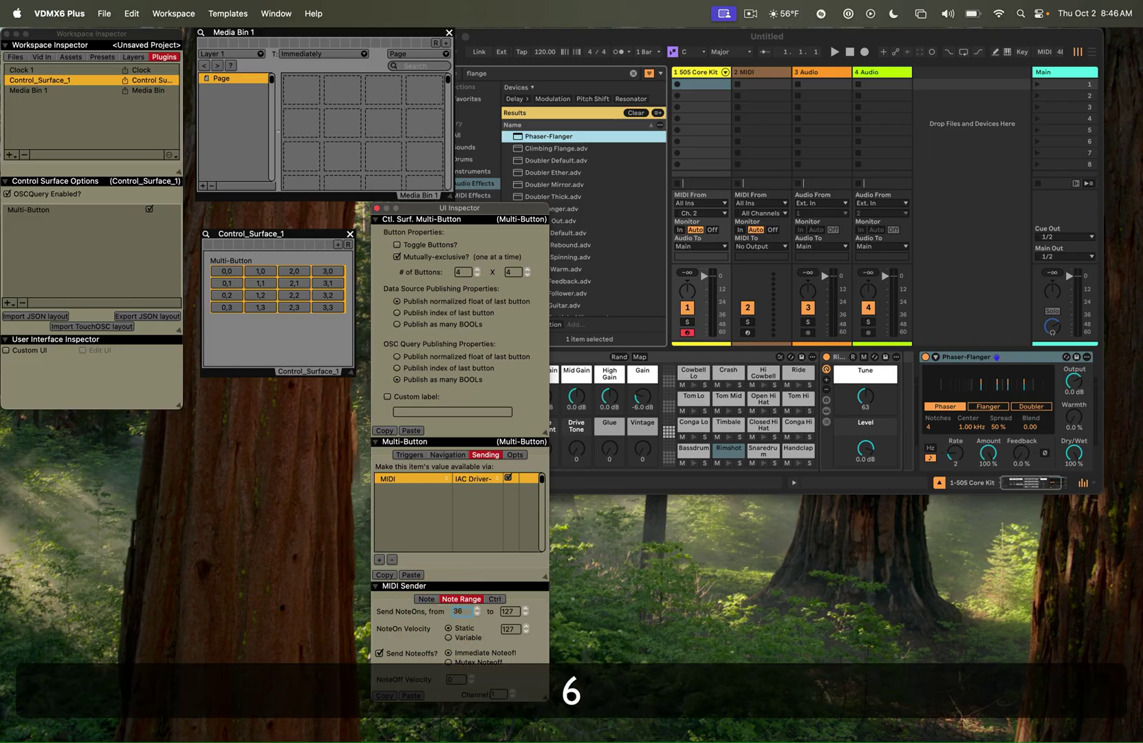
pyautogui.click(494, 612)
pyautogui.write('51')
pyautogui.click(470, 530)
pyautogui.click(297, 346)
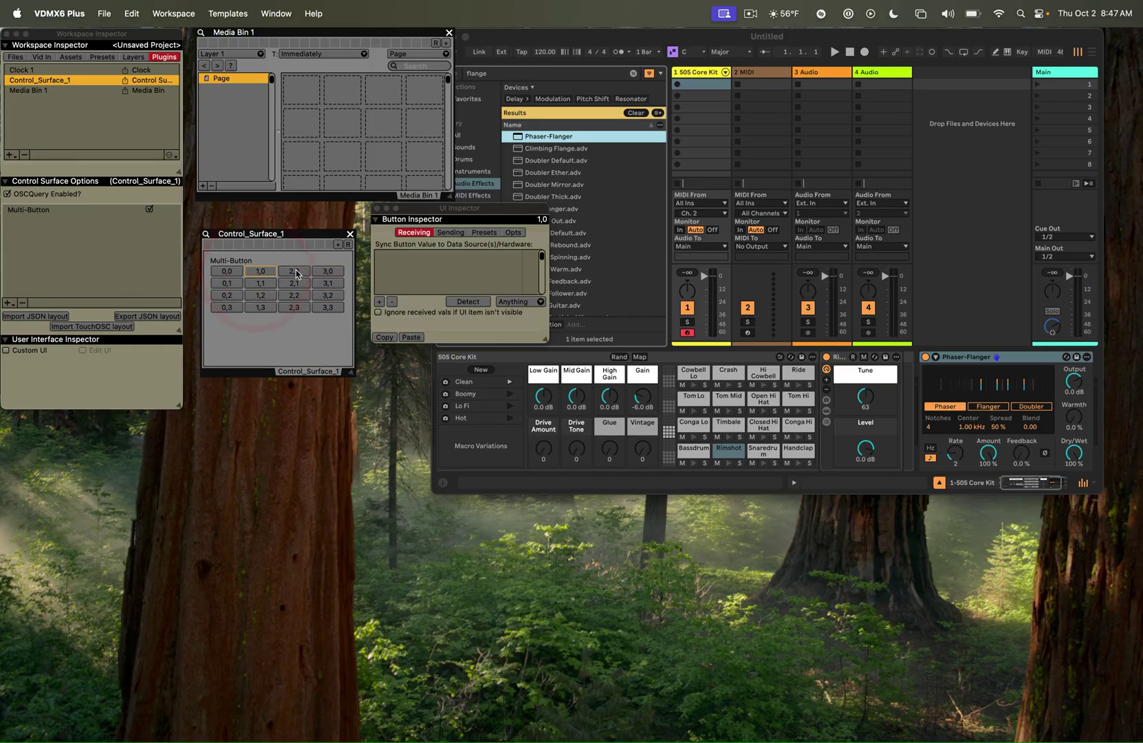
pyautogui.click(297, 272)
pyautogui.click(242, 259)
# Launch MIDI Monitor through Spotlight and show its input sources
pyautogui.press('super+space')
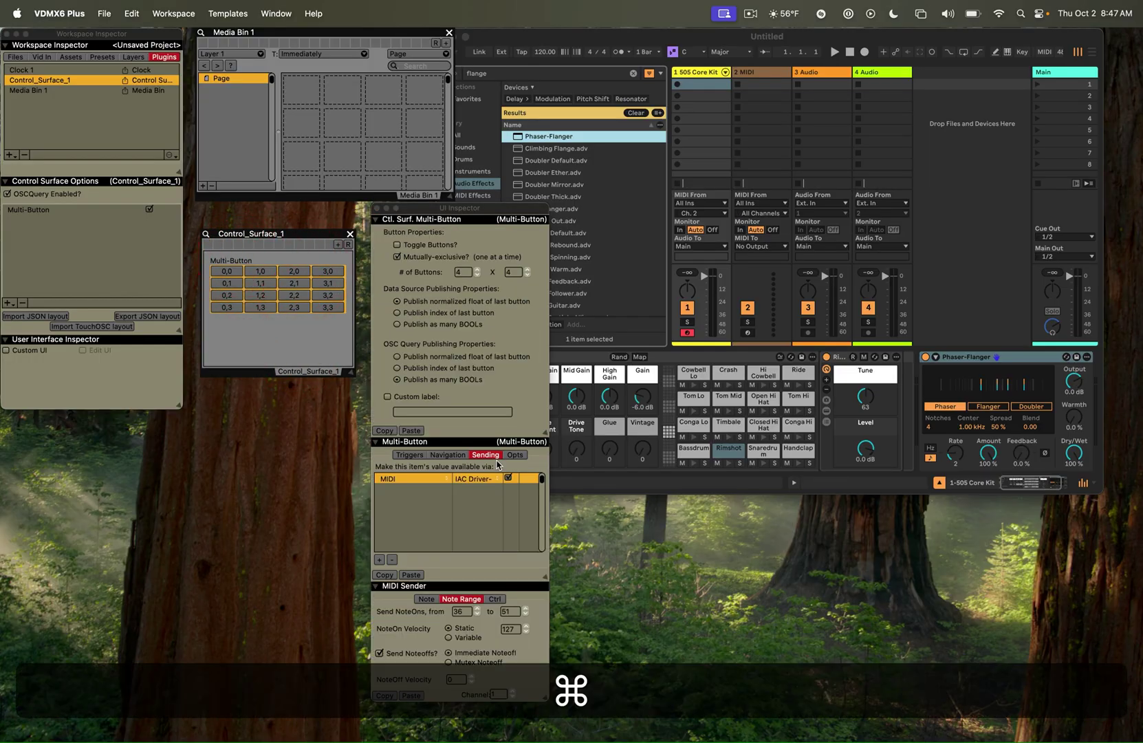
pyautogui.write('midi')
pyautogui.press('Return')
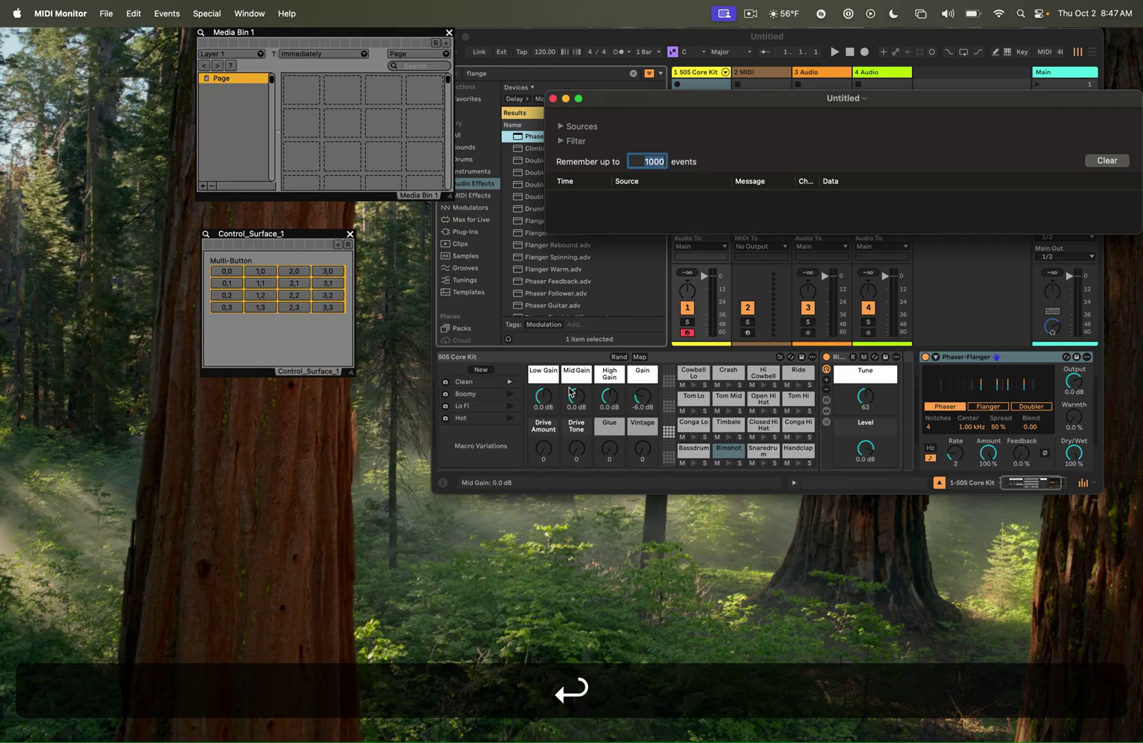
pyautogui.click(561, 127)
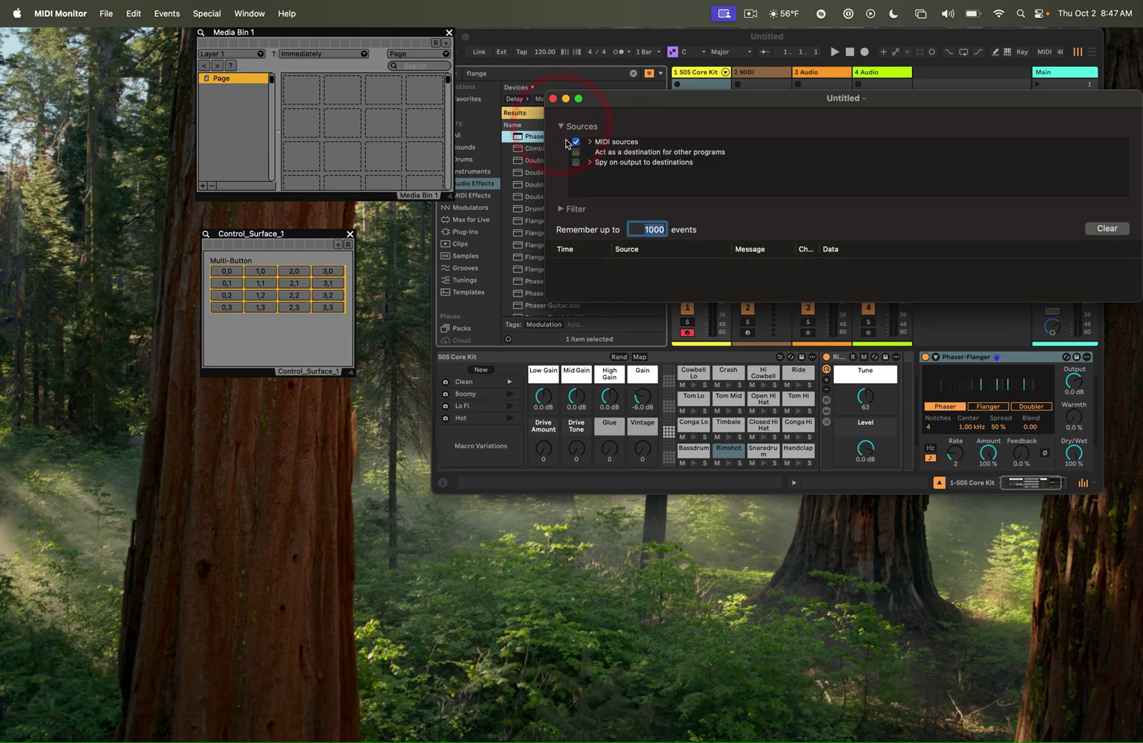
pyautogui.click(280, 301)
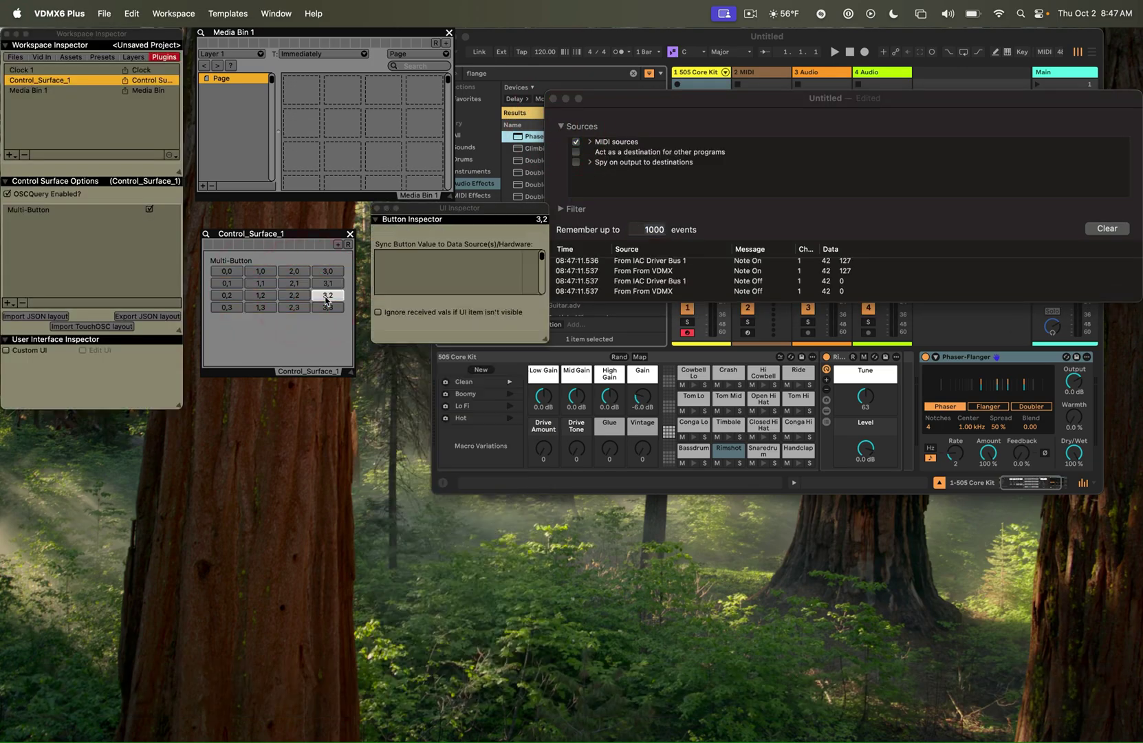
# Raise the multi-button's MIDI sending channel to 2 and hide MIDI Monitor
pyautogui.click(327, 295)
pyautogui.click(231, 260)
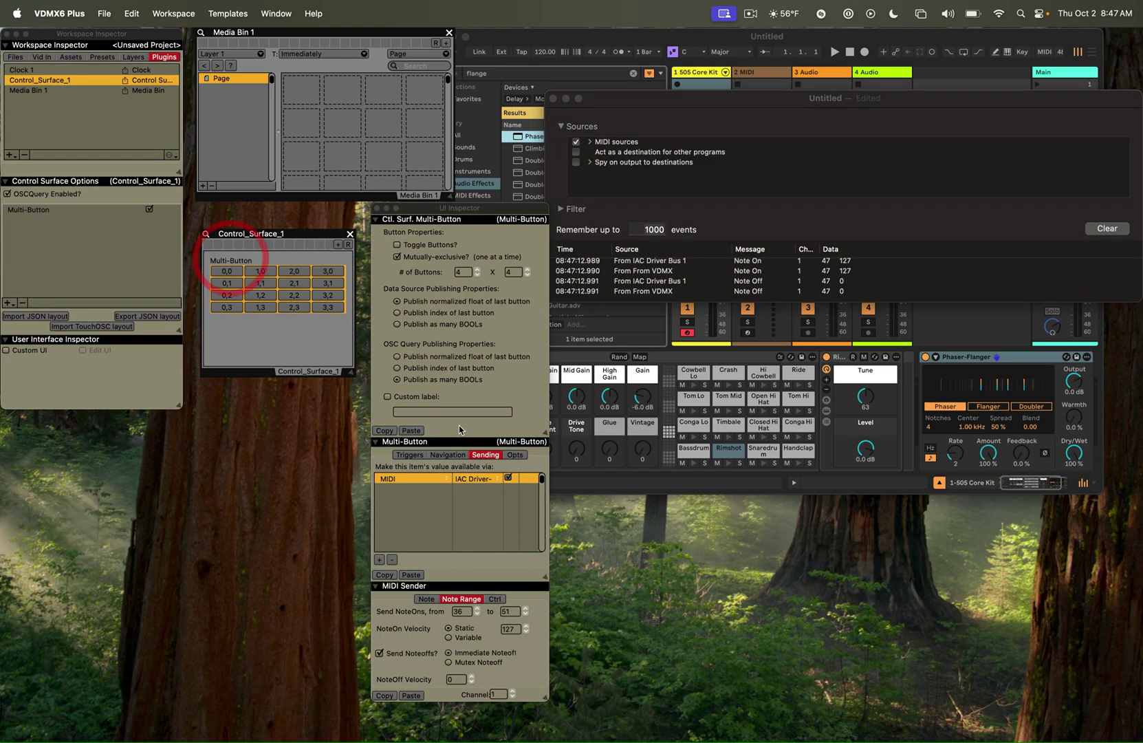
pyautogui.click(511, 691)
pyautogui.click(295, 350)
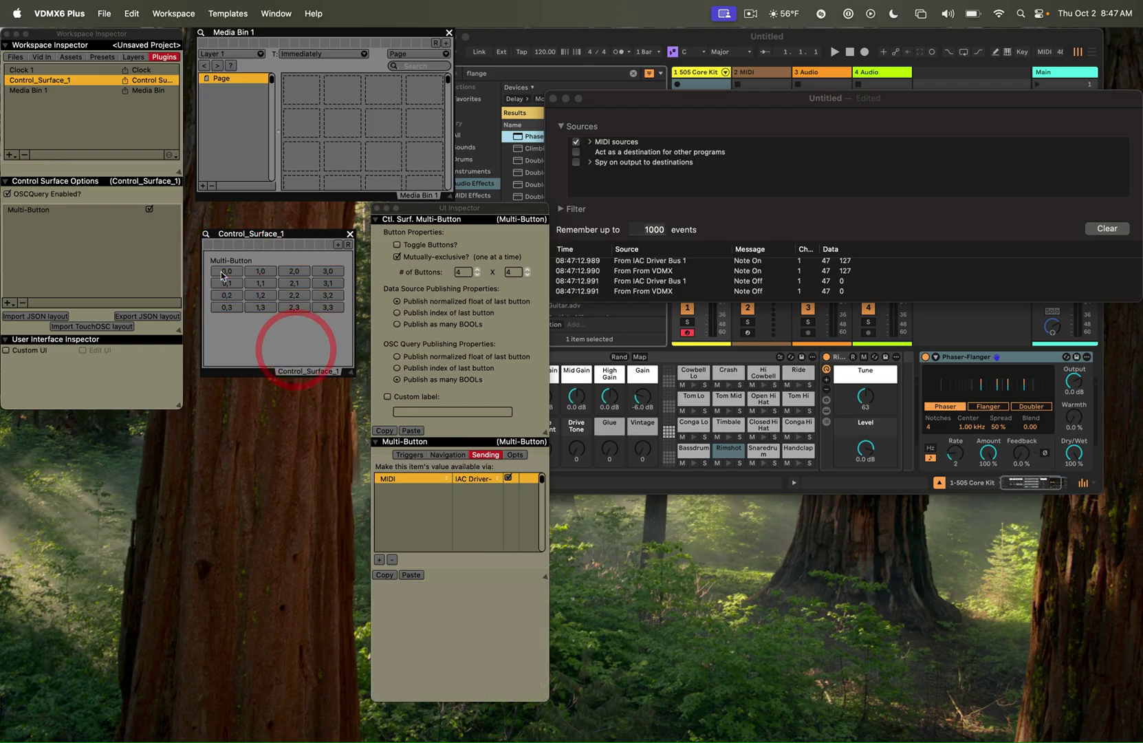
pyautogui.click(592, 122)
pyautogui.press('super+h')
# Play grid cells to trigger 505 Core Kit pads like Handclap, Bassdrum and Tom Lo
pyautogui.click(284, 295)
pyautogui.click(328, 307)
pyautogui.click(328, 294)
pyautogui.click(327, 271)
pyautogui.click(225, 273)
pyautogui.click(226, 283)
pyautogui.click(226, 295)
pyautogui.click(304, 336)
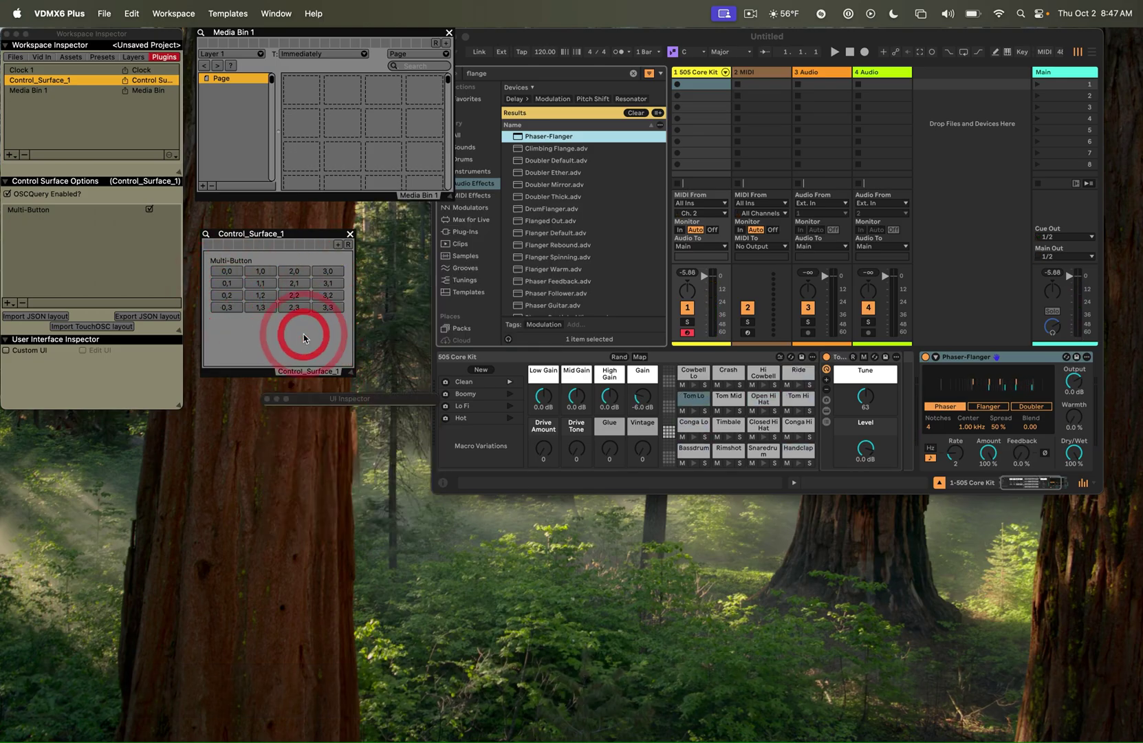
# Rename the Multi-Button to 505_Kit
pyautogui.click(27, 220)
pyautogui.click(21, 214)
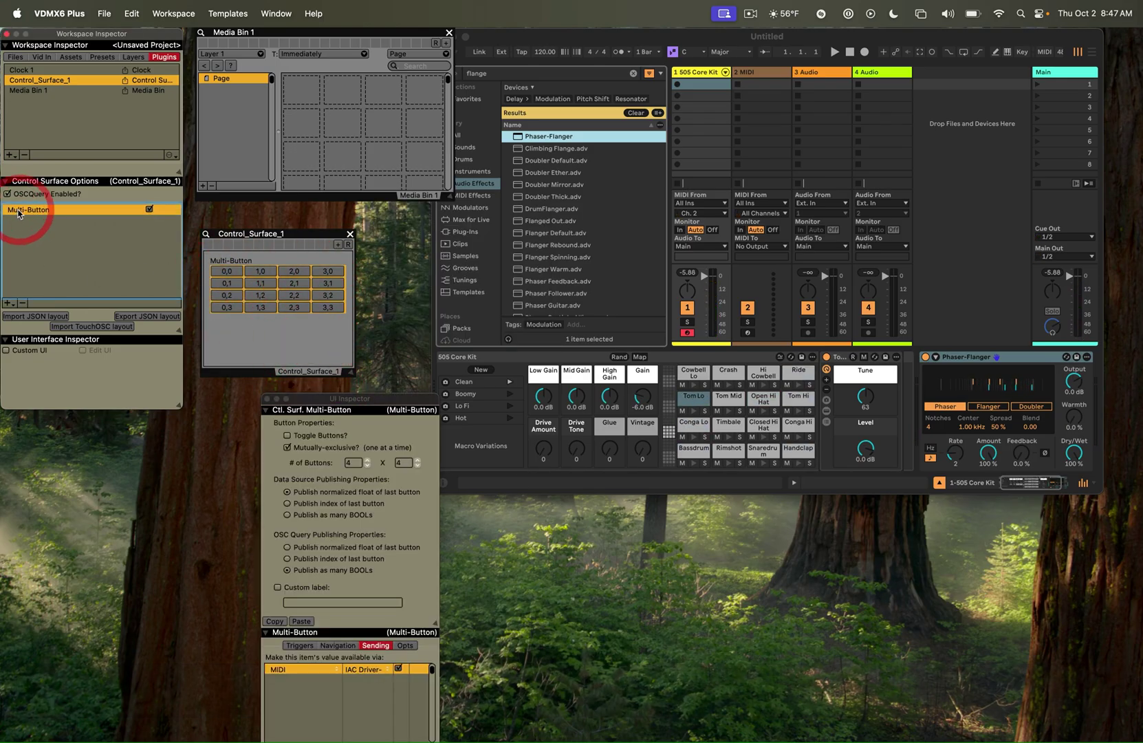
pyautogui.write('505_Kit')
pyautogui.press('Return')
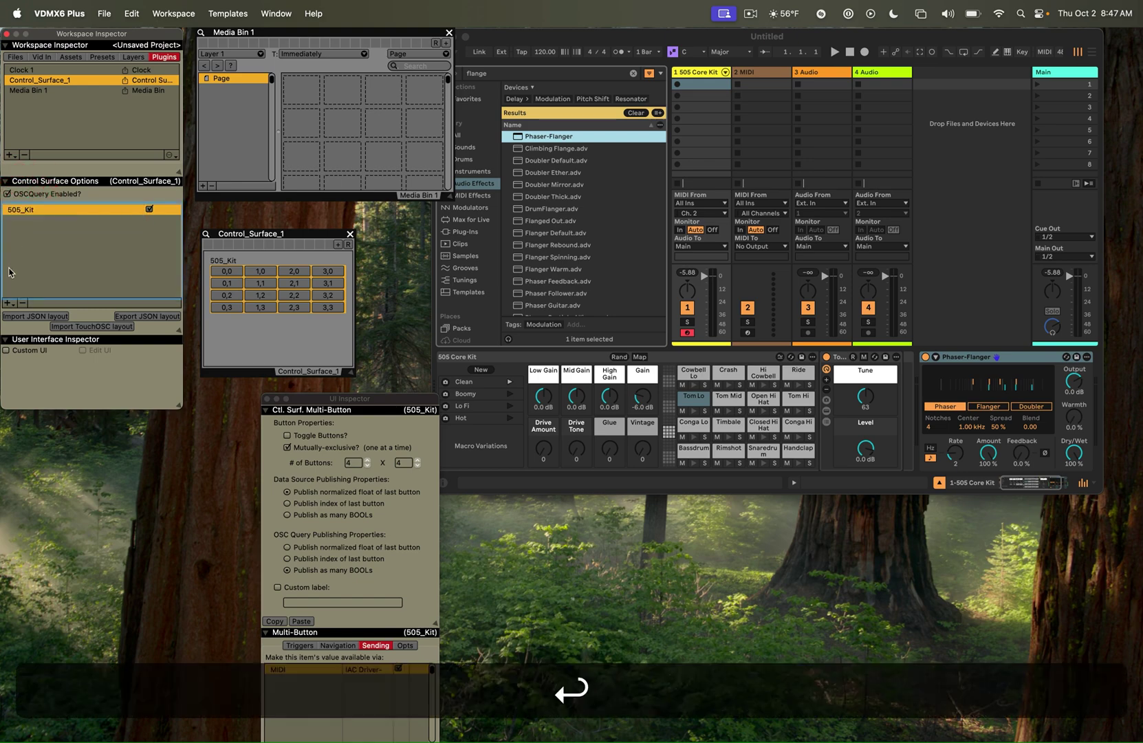
# Add a slider named 505_Flange_WetDry and set it to 0.41
pyautogui.click(9, 303)
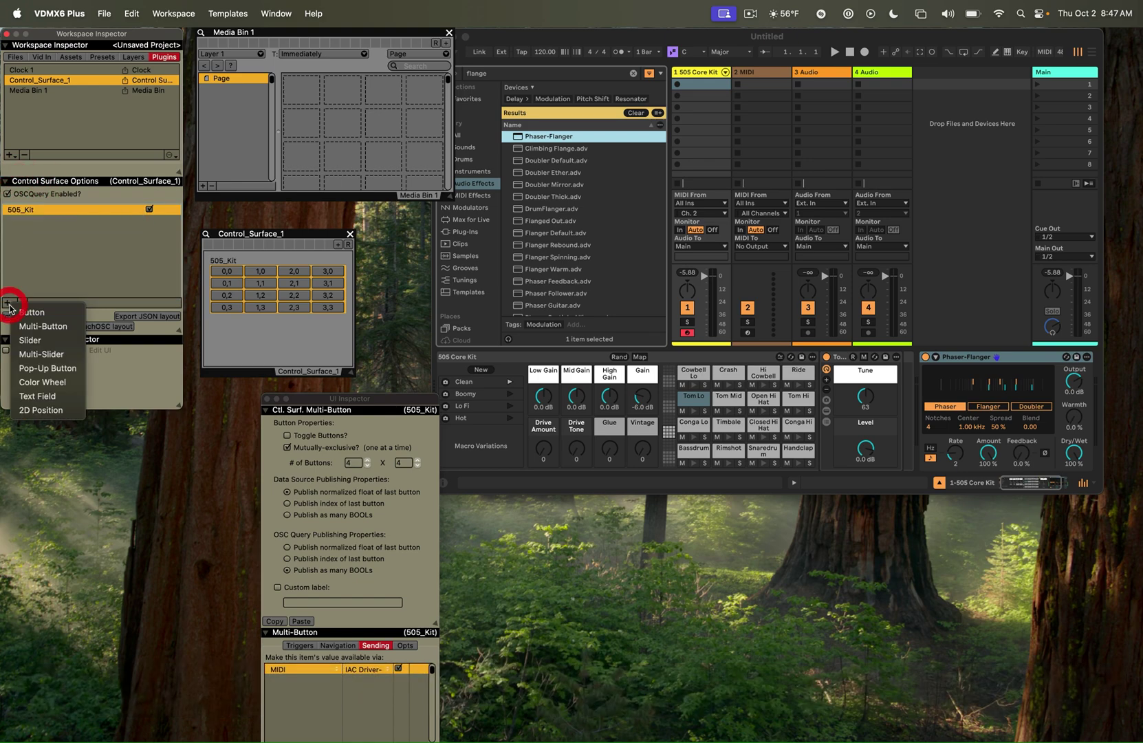
pyautogui.click(27, 341)
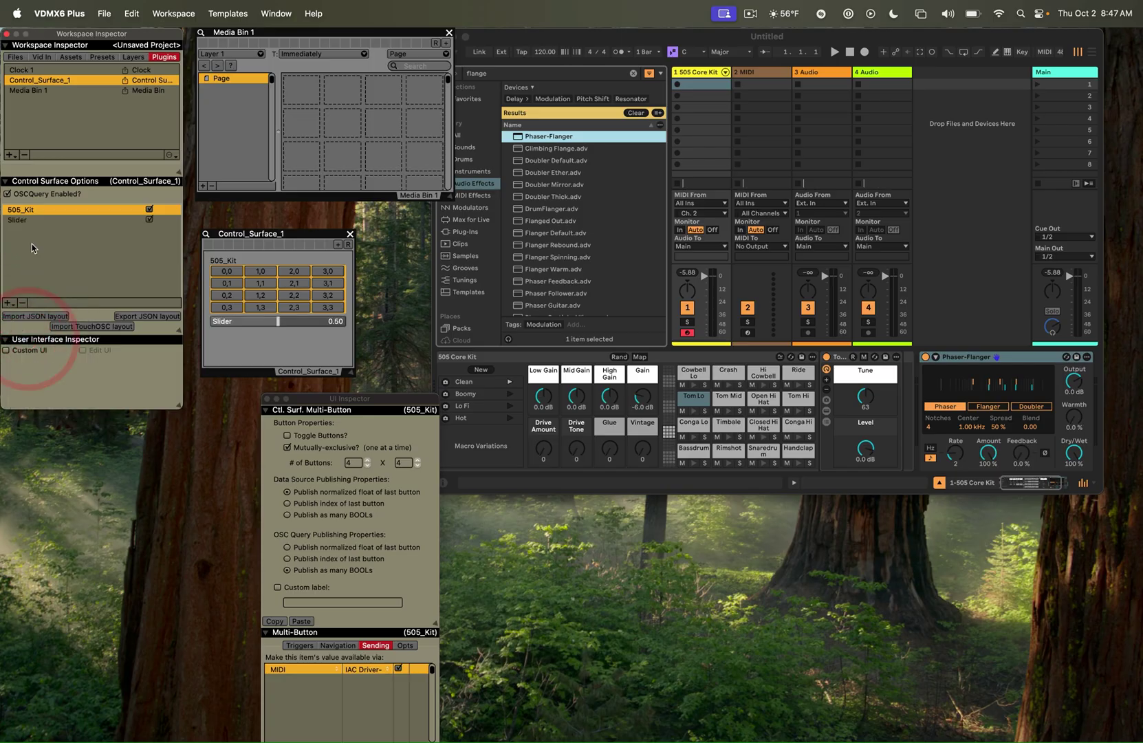
pyautogui.doubleClick(18, 221)
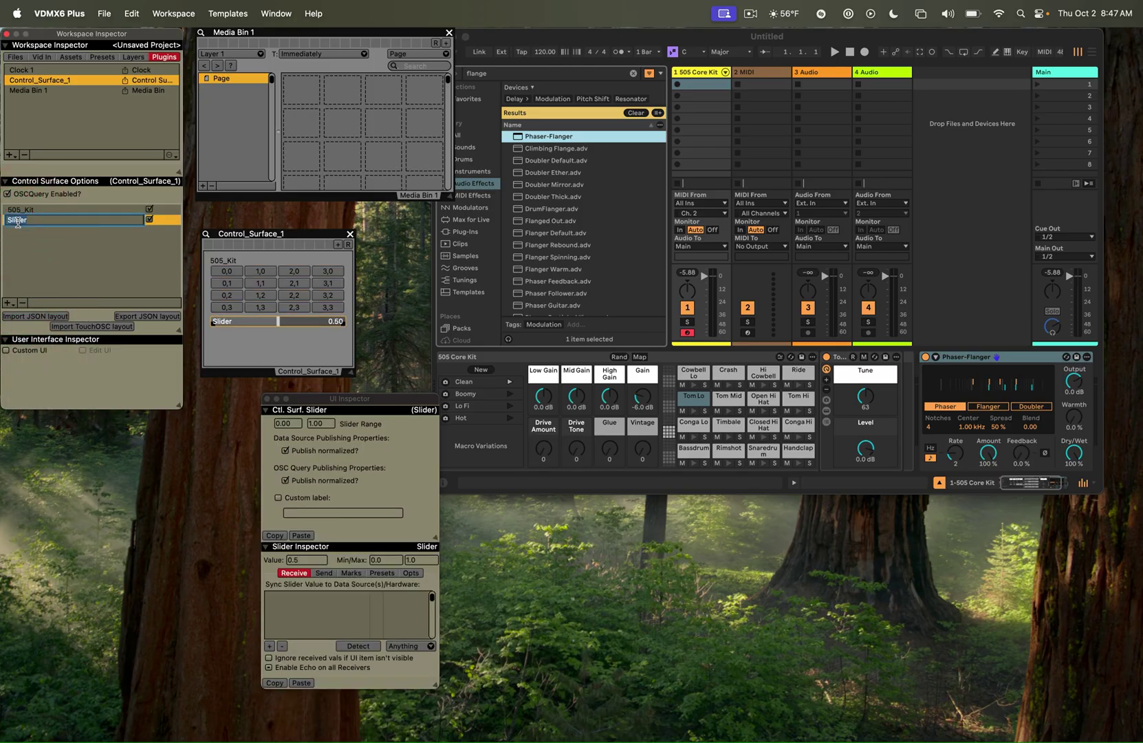
pyautogui.write('505_Flange_W')
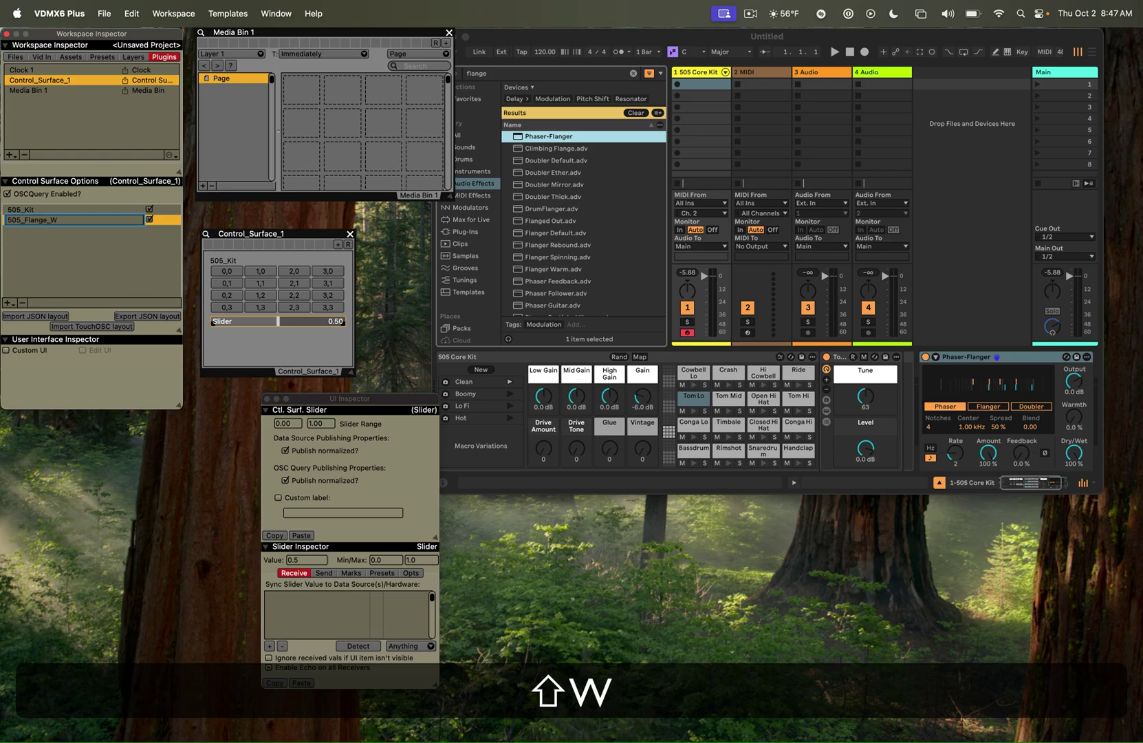
pyautogui.write('etDry')
pyautogui.press('Return')
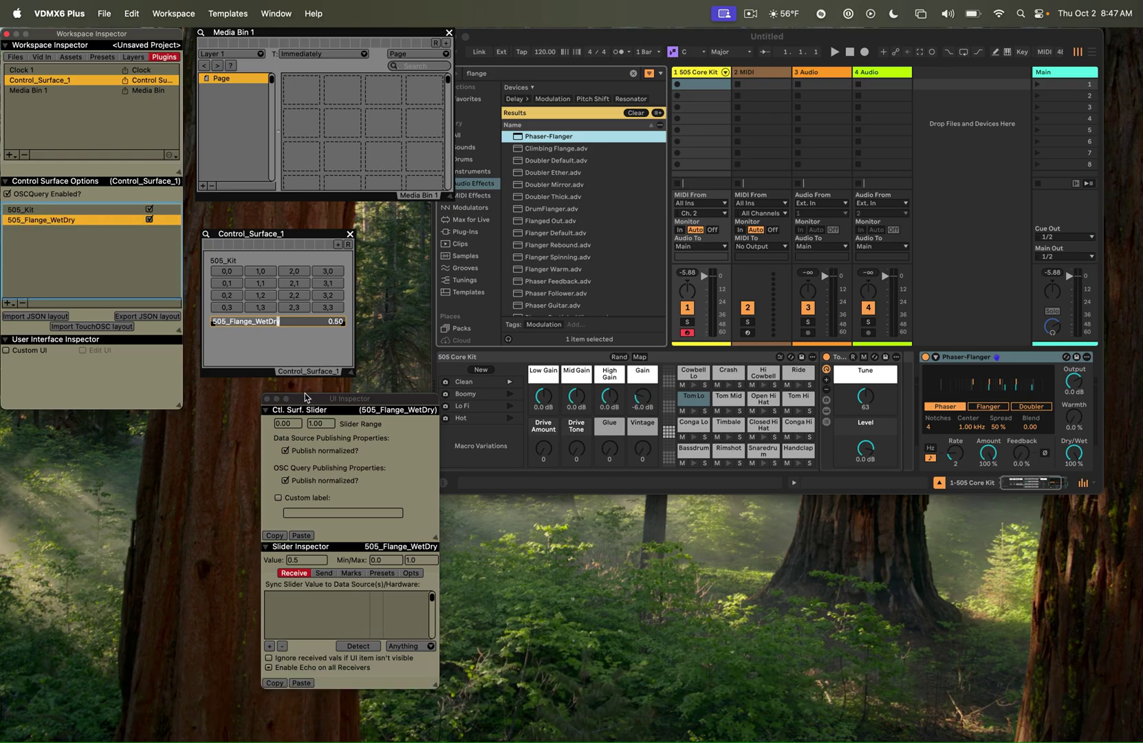
pyautogui.click(266, 322)
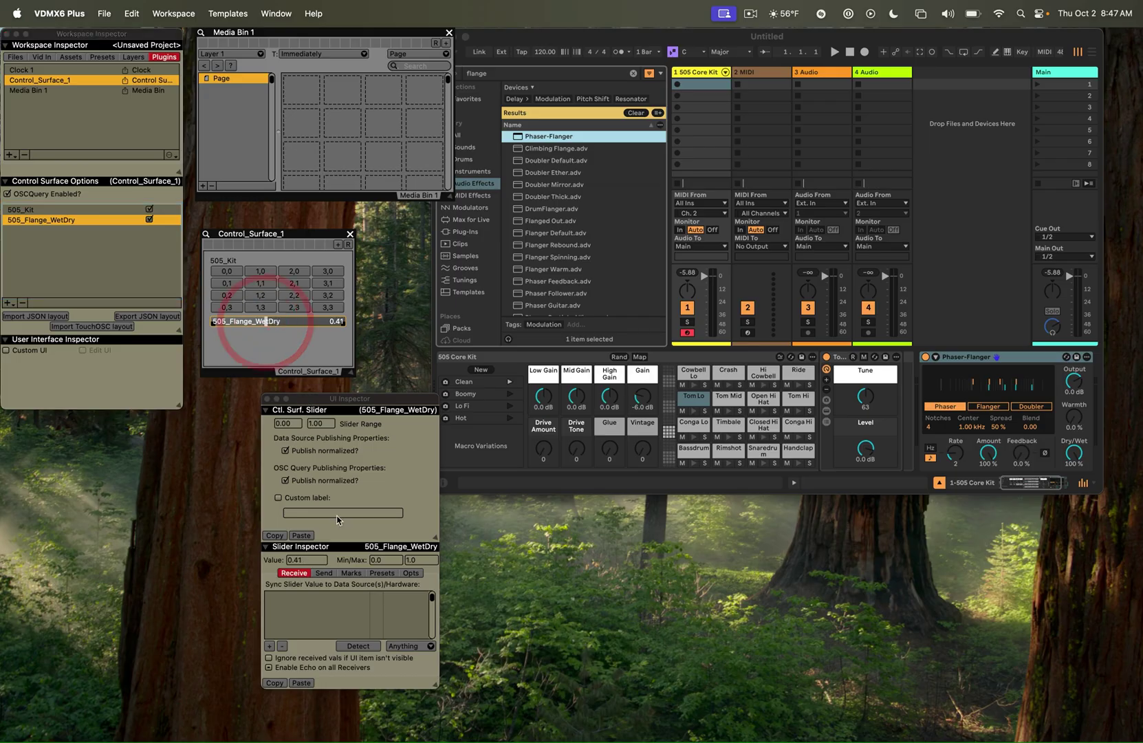
pyautogui.click(321, 572)
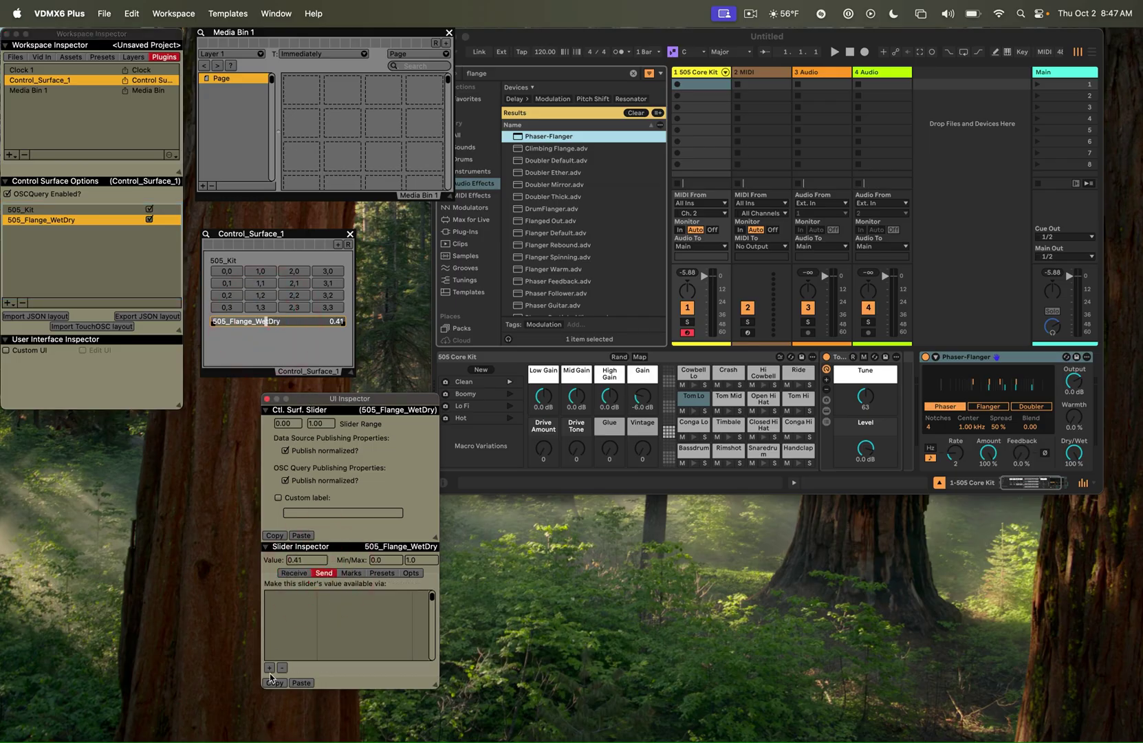
# Add a MIDI output to the 505_Flange_WetDry slider via IAC Driver-Bus 1
pyautogui.click(269, 667)
pyautogui.click(292, 596)
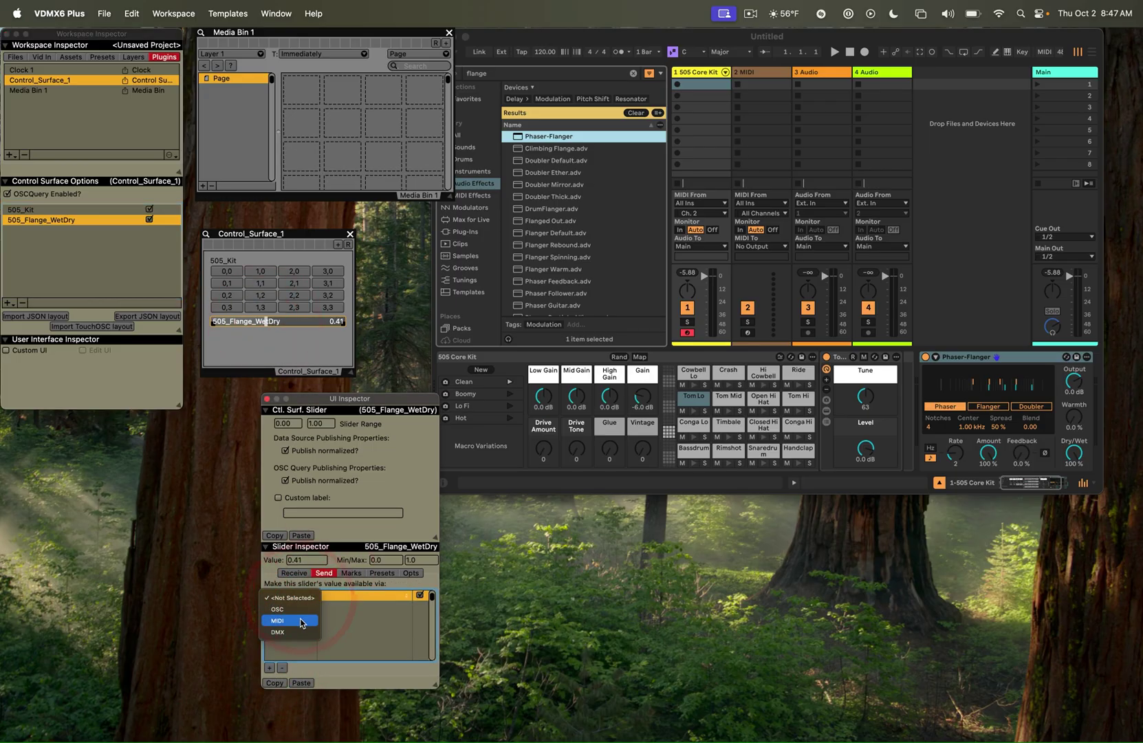
pyautogui.click(301, 619)
pyautogui.moveTo(409, 397); pyautogui.dragTo(482, 252)
pyautogui.click(474, 658)
# MIDI-map the slider to the Phaser-Flanger's Dry/Wet in Live, then raise it to 74%
pyautogui.click(900, 426)
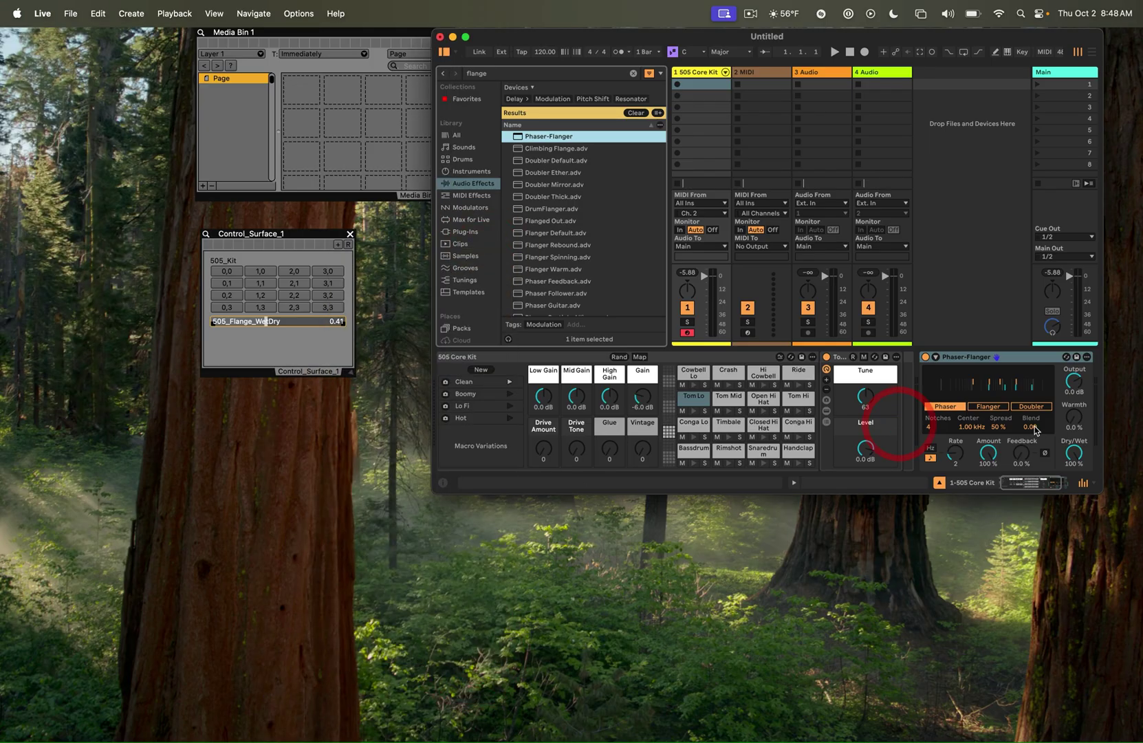
pyautogui.click(1044, 53)
pyautogui.click(1074, 454)
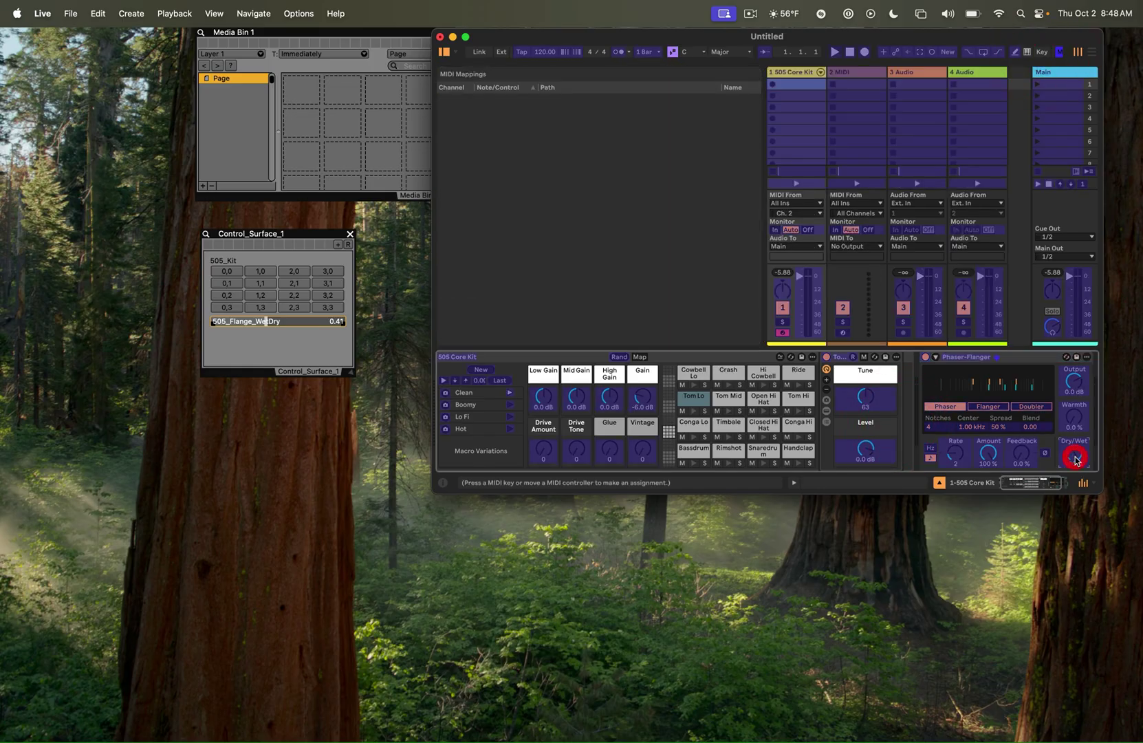
pyautogui.click(294, 349)
pyautogui.click(280, 321)
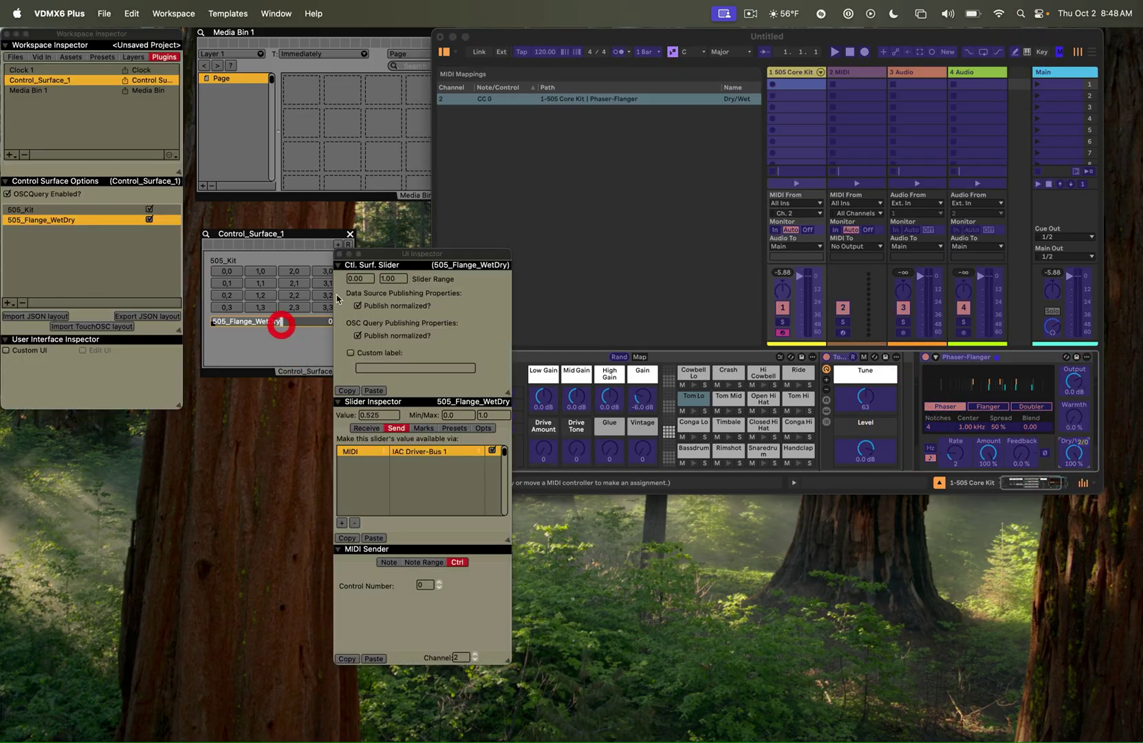
pyautogui.click(864, 36)
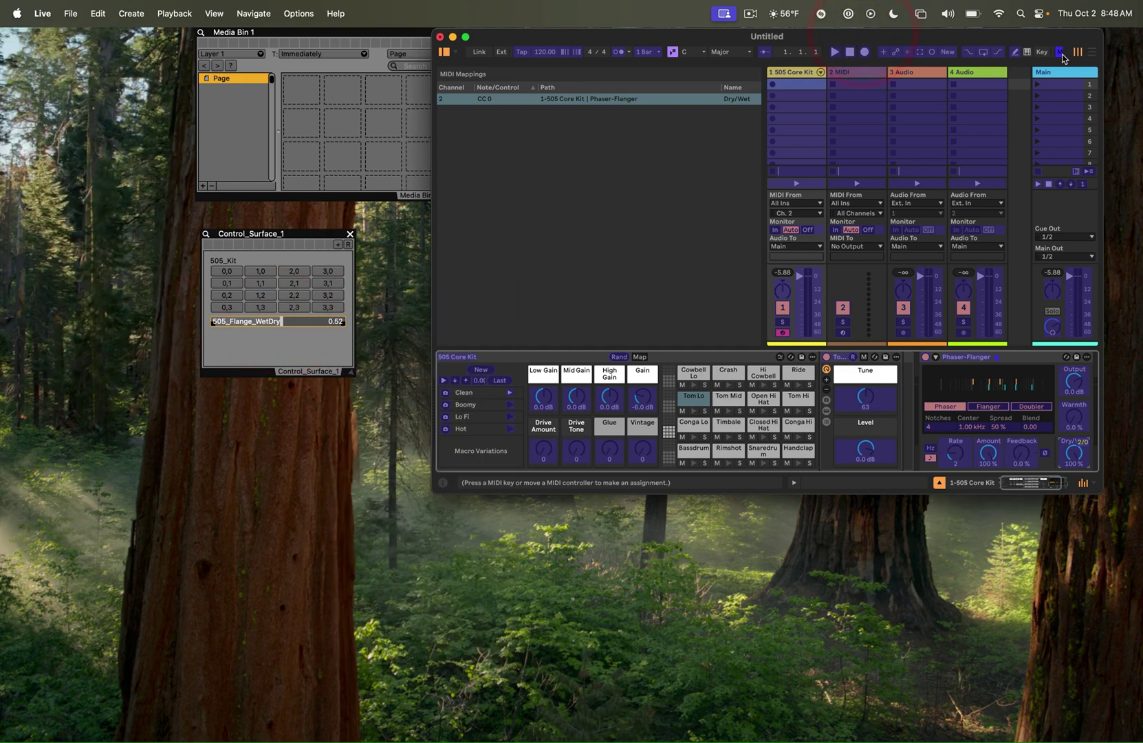
pyautogui.click(1060, 52)
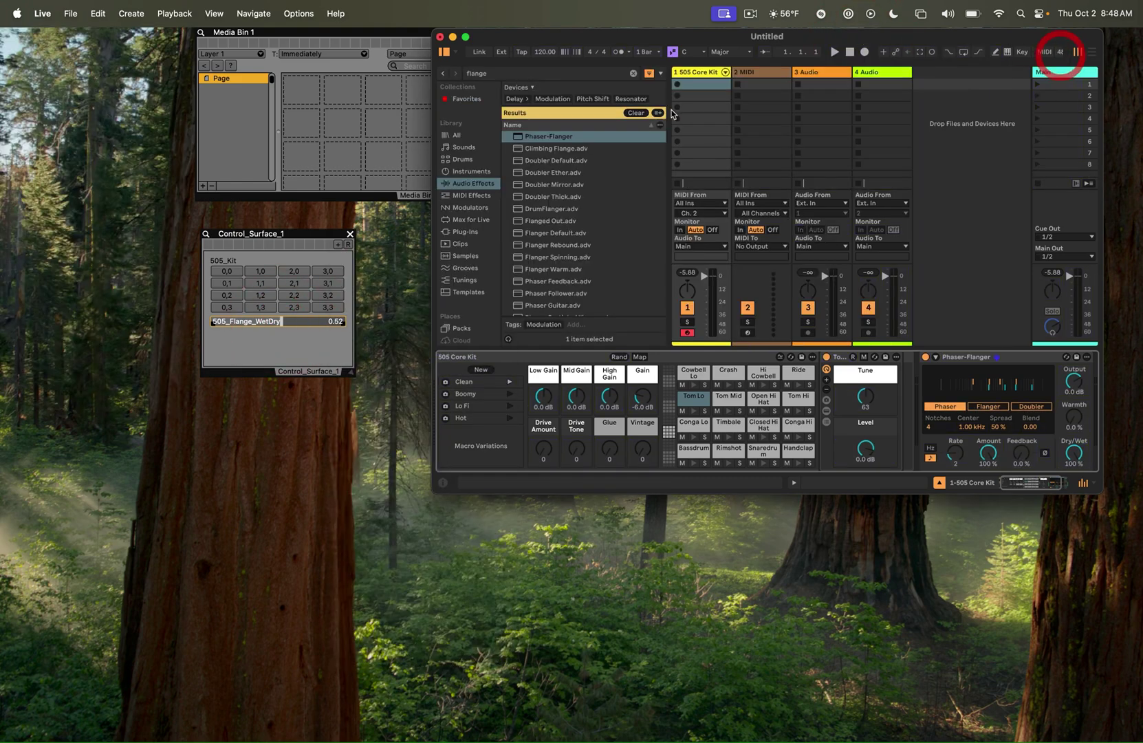
pyautogui.moveTo(289, 326); pyautogui.dragTo(313, 328)
pyautogui.click(343, 336)
# Play several 505_Kit buttons and sweep the flange slider from 0.00 up to 0.76
pyautogui.click(261, 295)
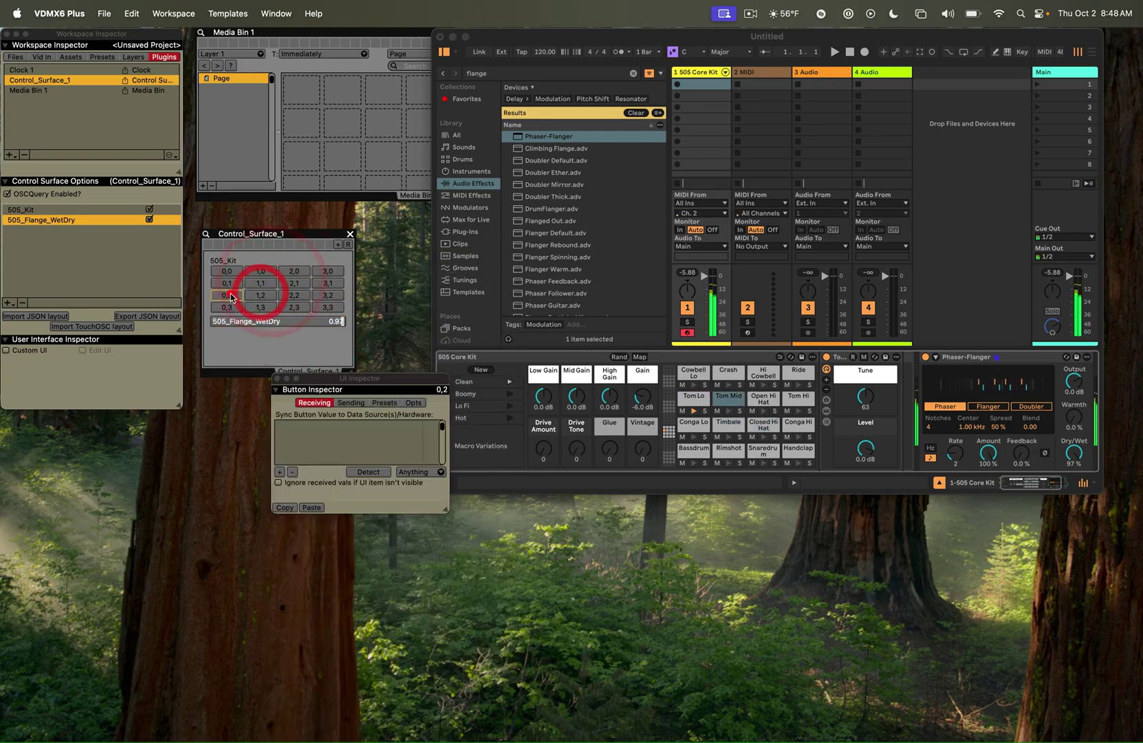
pyautogui.click(249, 321)
pyautogui.click(260, 306)
pyautogui.click(294, 307)
pyautogui.moveTo(327, 321)
pyautogui.mouseDown()
pyautogui.moveTo(183, 317)
pyautogui.moveTo(321, 321)
pyautogui.mouseUp()
pyautogui.click(224, 307)
pyautogui.click(259, 273)
# Try Mutex and Immediate Noteoff on the 505_Kit group, testing Tom Mid and Bassdrum
pyautogui.click(239, 264)
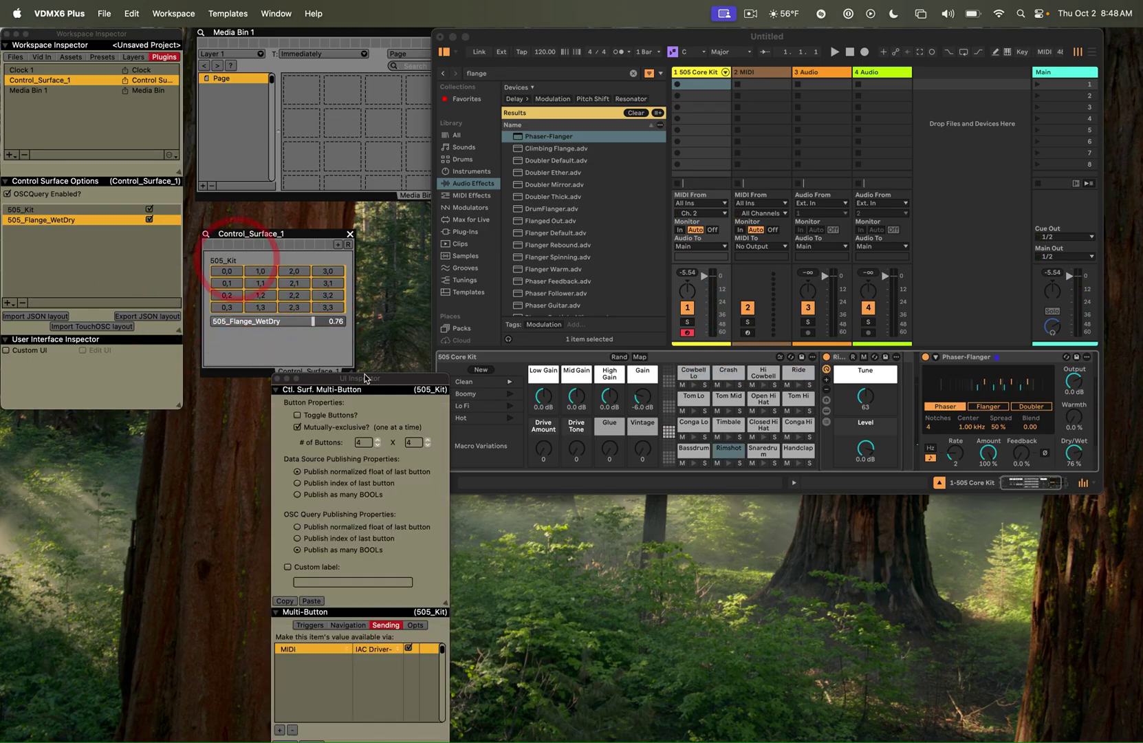
pyautogui.moveTo(365, 379); pyautogui.dragTo(484, 101)
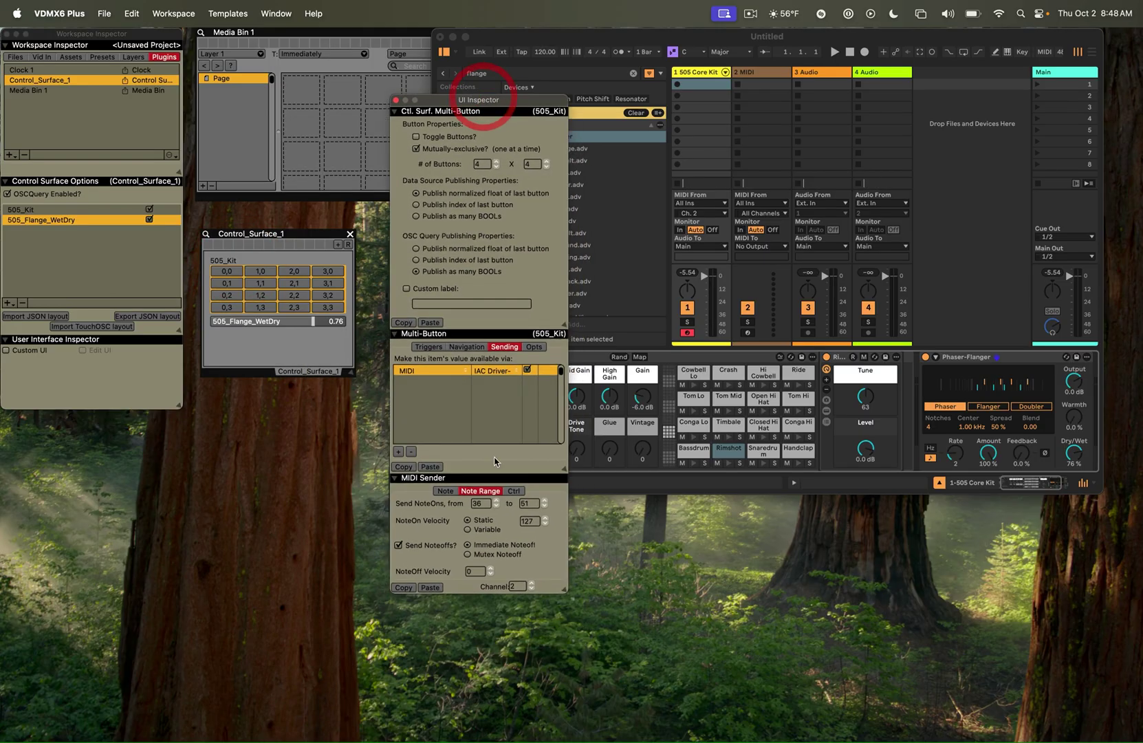
pyautogui.click(467, 554)
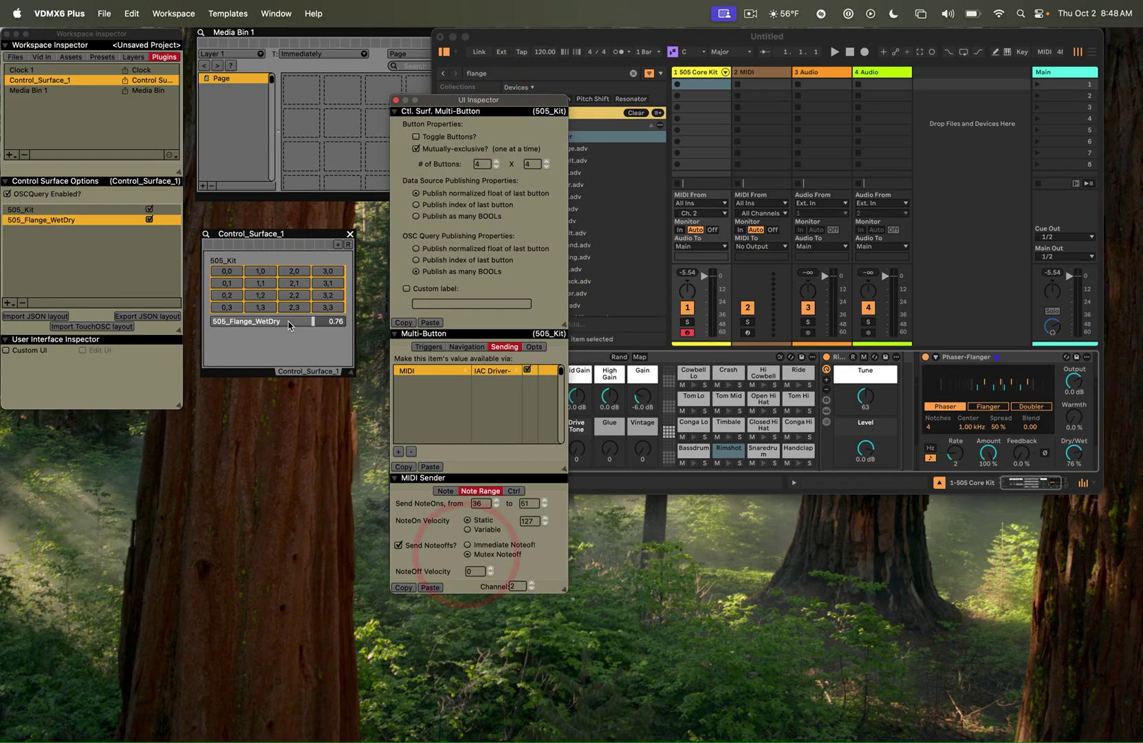
pyautogui.click(261, 283)
pyautogui.click(226, 271)
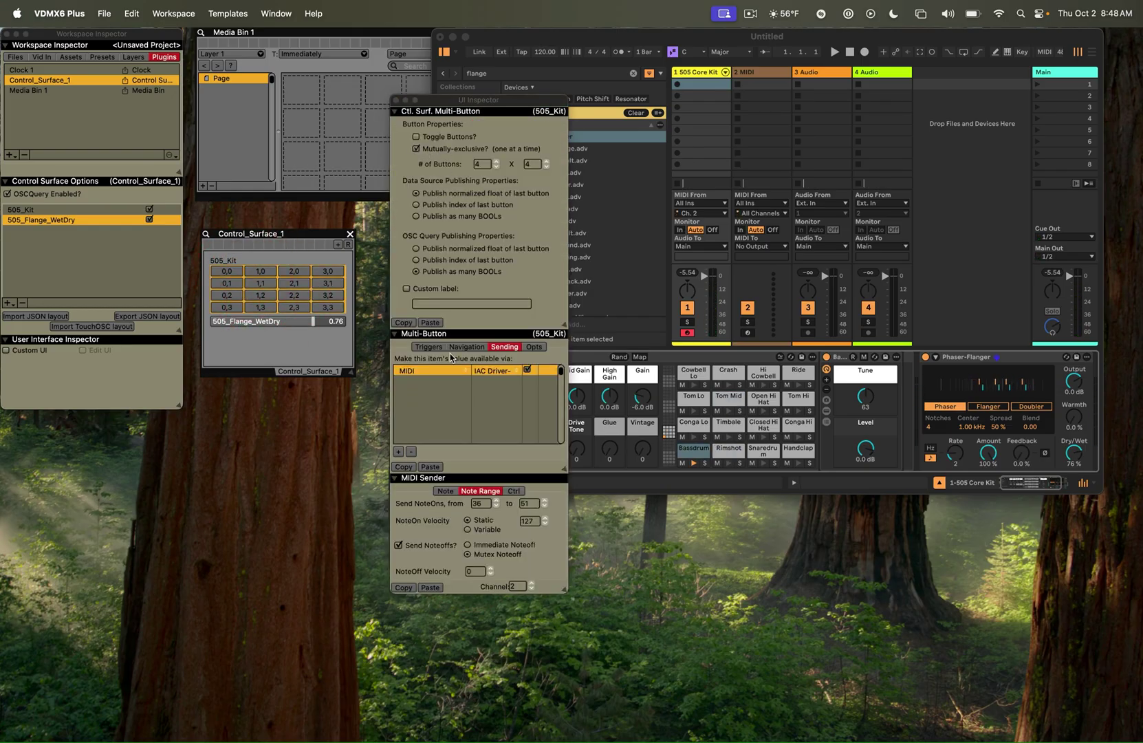
pyautogui.click(468, 545)
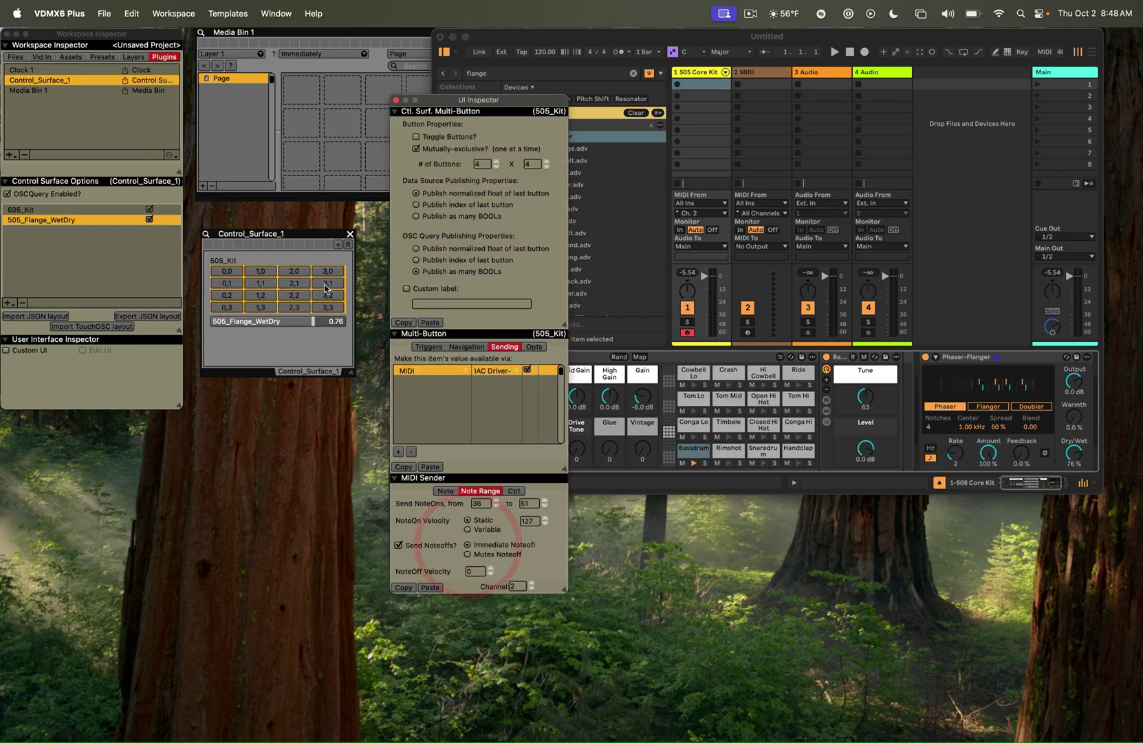
pyautogui.click(270, 286)
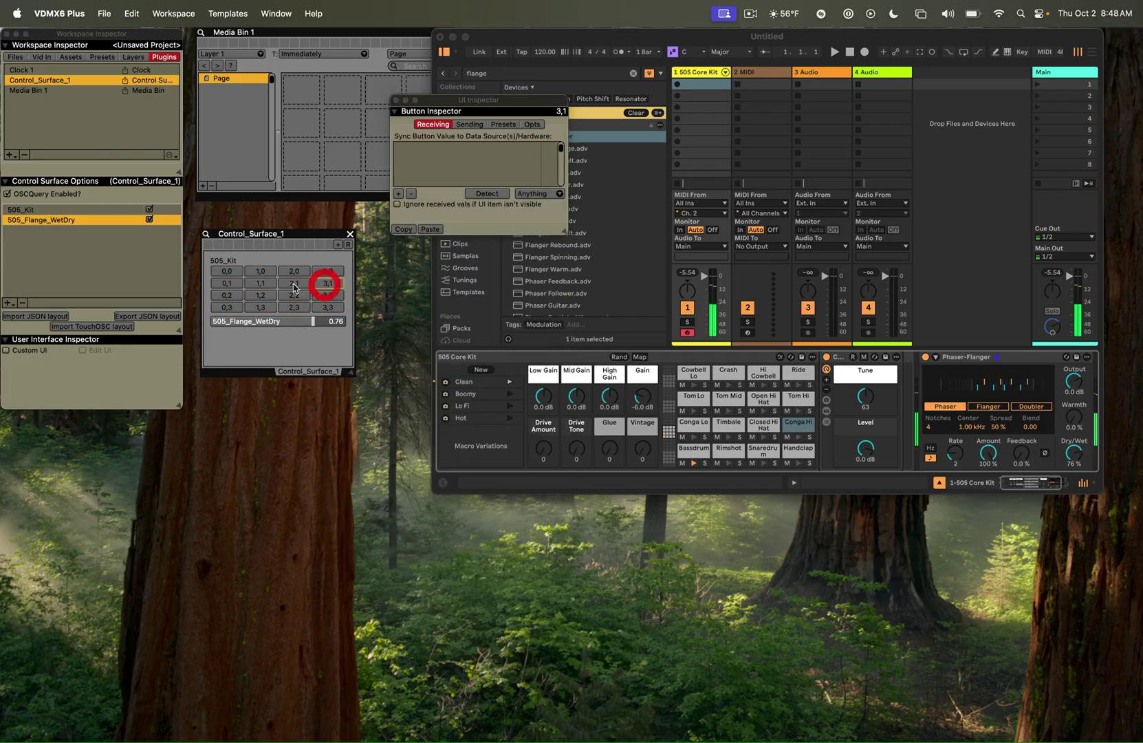
# Add a section preset to the control surface and name it Manual
pyautogui.click(226, 271)
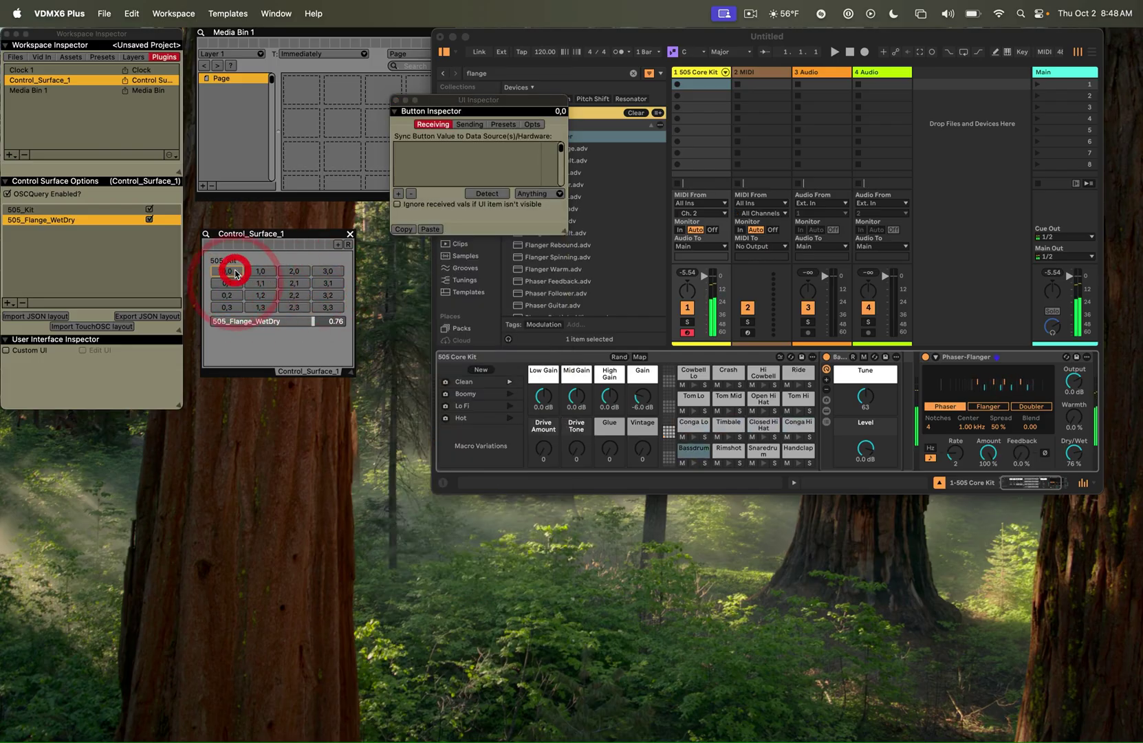
pyautogui.click(338, 245)
pyautogui.click(251, 246)
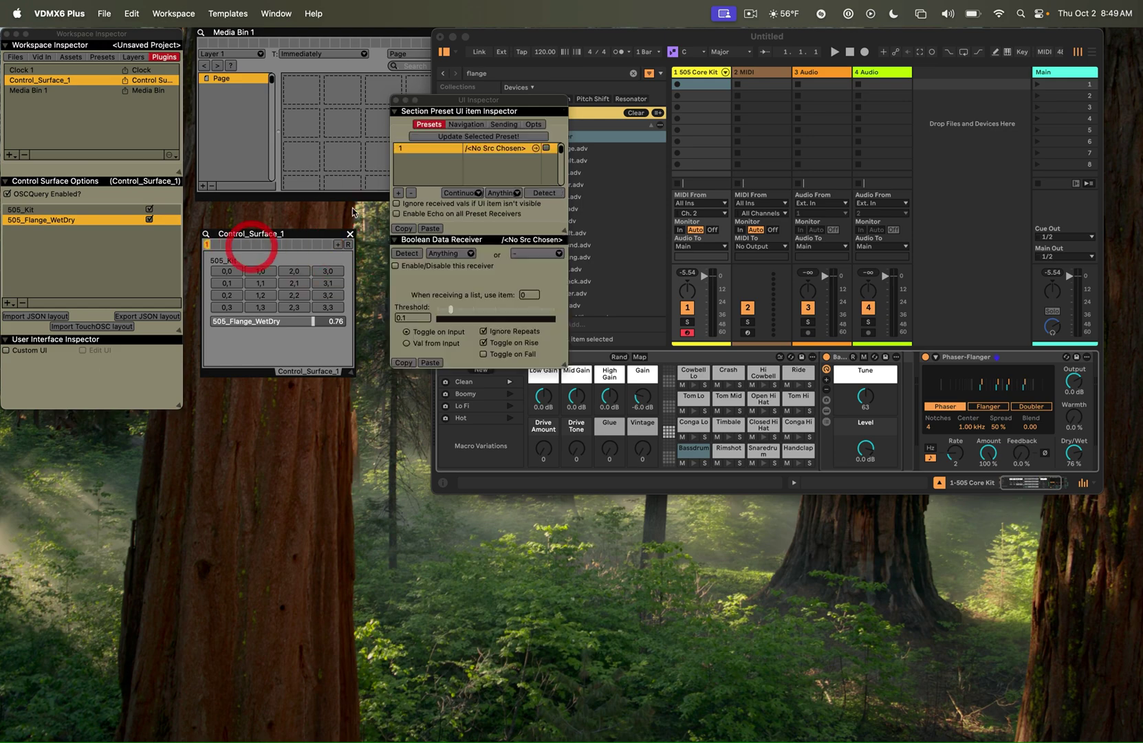
pyautogui.doubleClick(401, 149)
pyautogui.write('M')
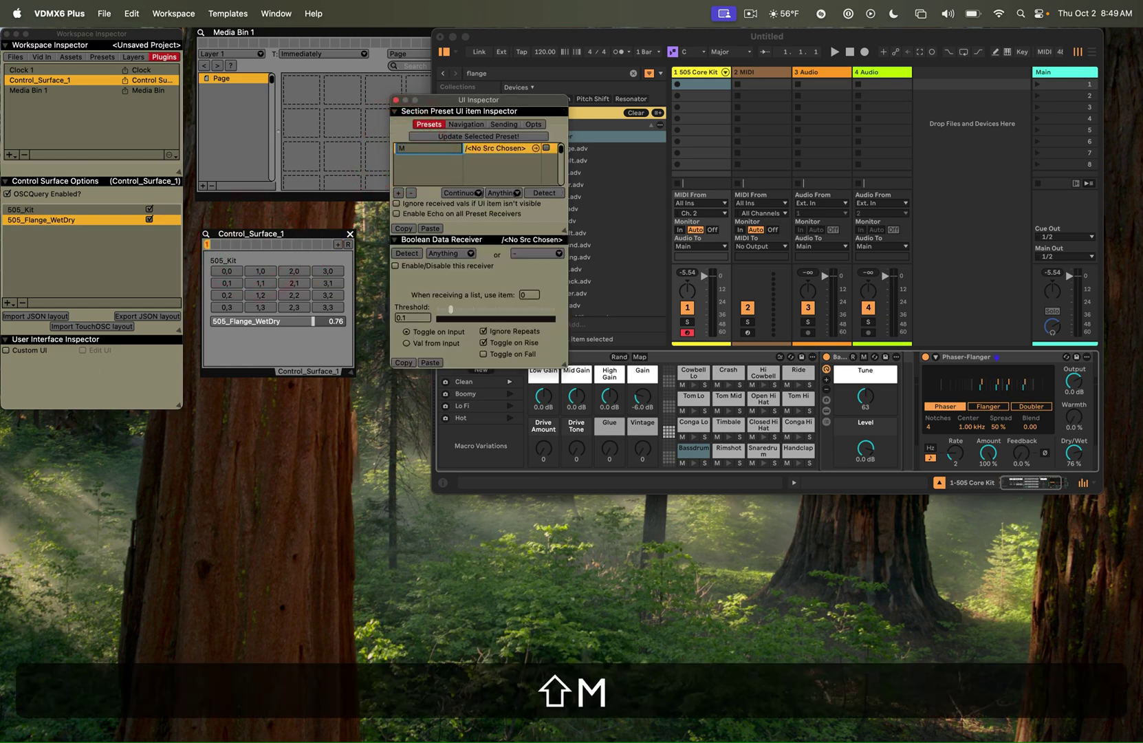
pyautogui.write('anual')
pyautogui.press('Return')
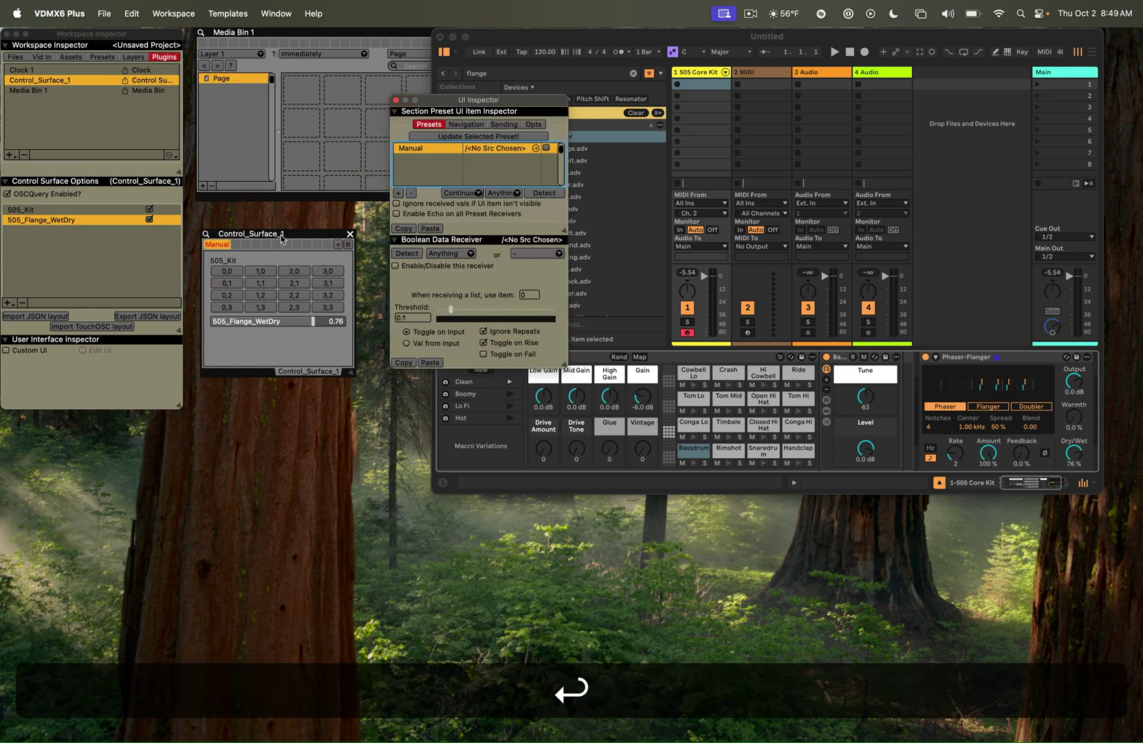
# Play grid buttons to trigger Conga Lo, Tom Lo, Tom Mid and Bassdrum
pyautogui.click(237, 343)
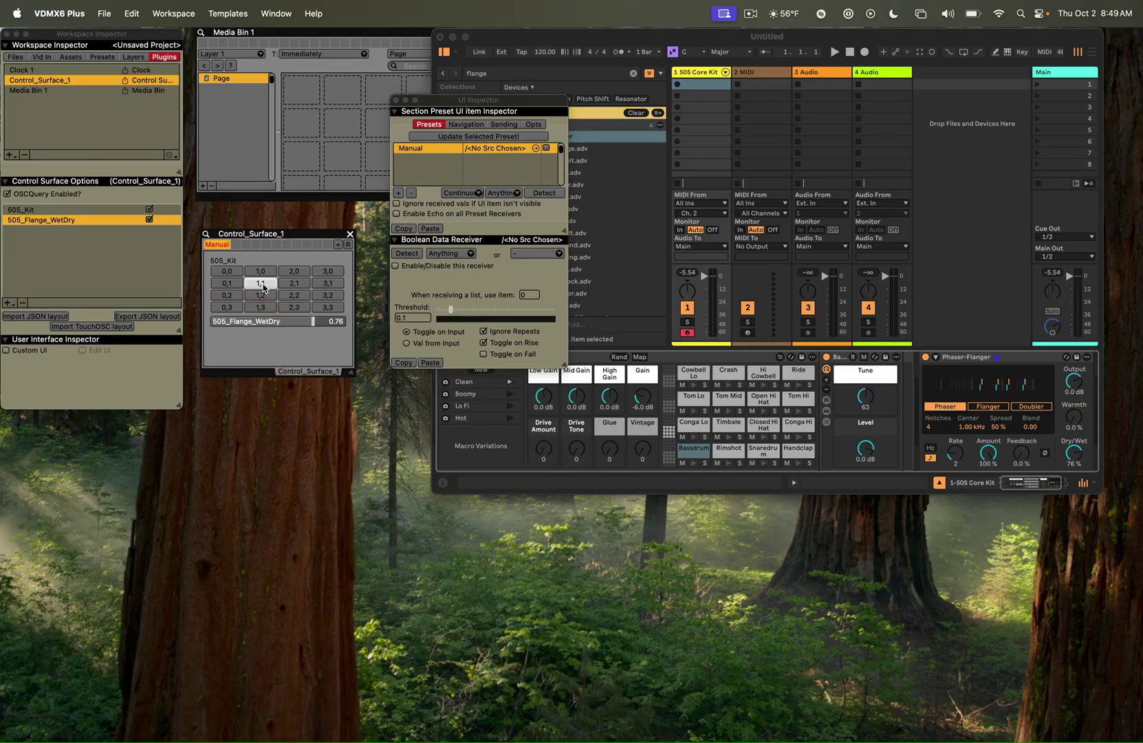
pyautogui.click(262, 287)
pyautogui.click(226, 283)
pyautogui.click(226, 294)
pyautogui.click(261, 294)
pyautogui.click(233, 271)
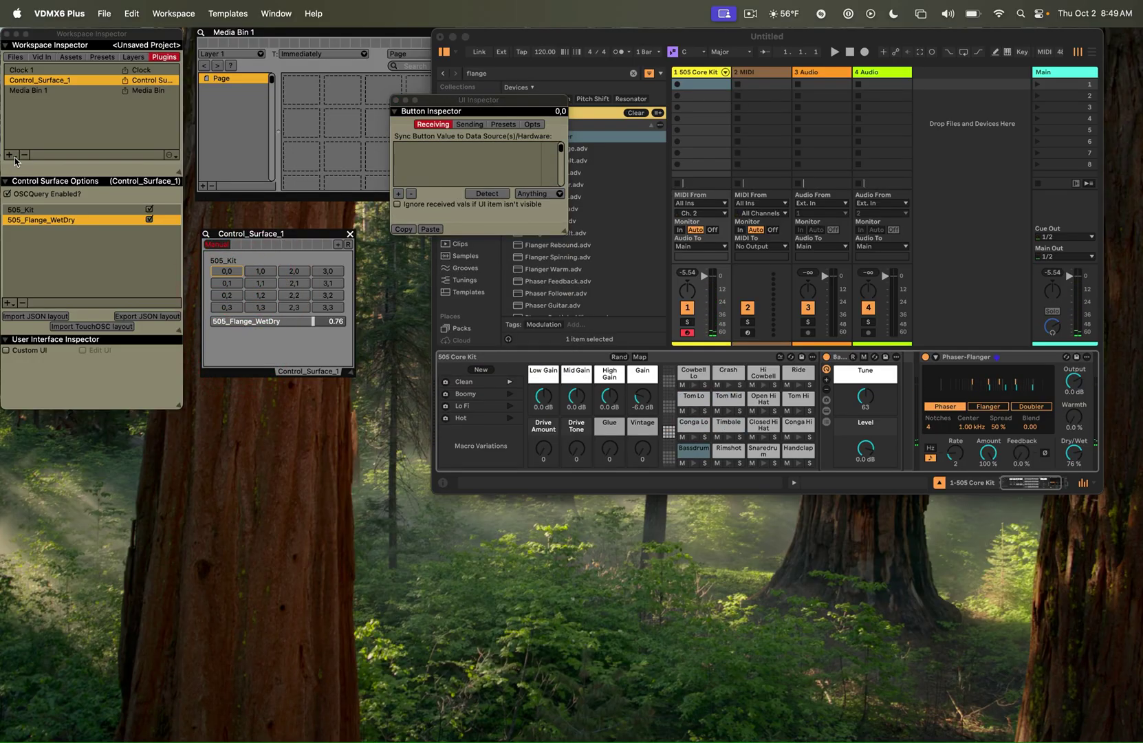
# Add an Audio Analysis plugin and arrange its window and the inspector
pyautogui.click(15, 161)
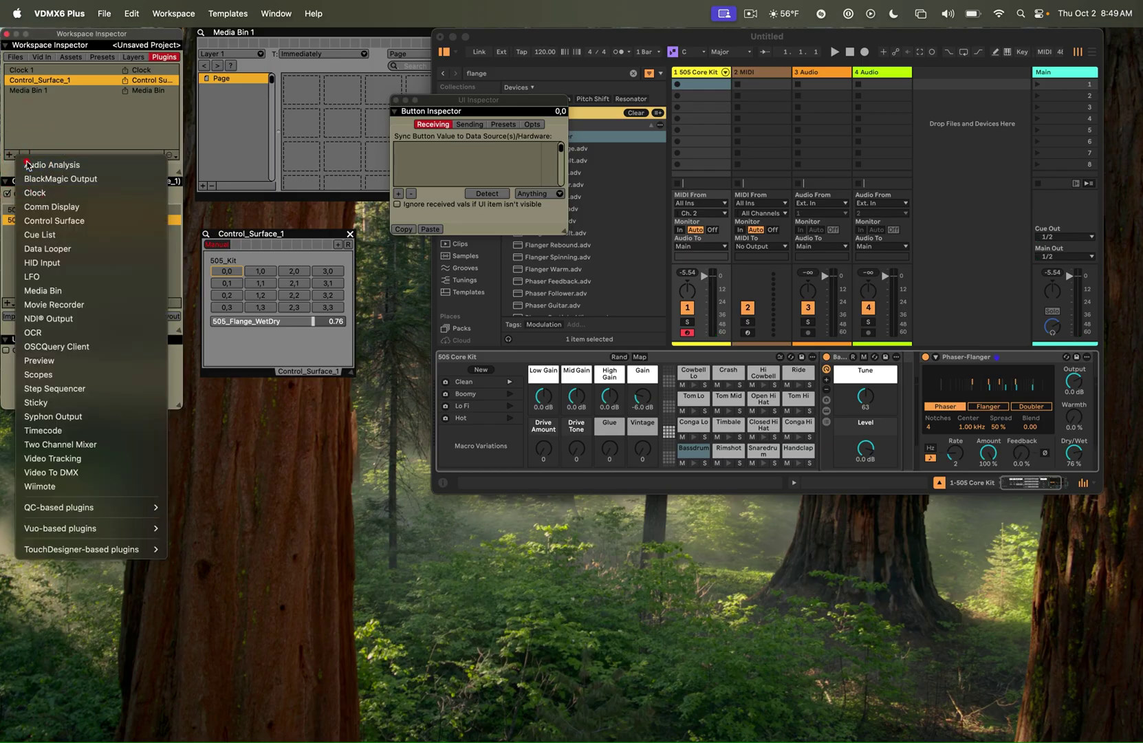
pyautogui.click(25, 164)
pyautogui.click(272, 183)
pyautogui.moveTo(479, 101); pyautogui.dragTo(507, 351)
pyautogui.moveTo(315, 165); pyautogui.dragTo(258, 399)
pyautogui.moveTo(252, 236); pyautogui.dragTo(327, 262)
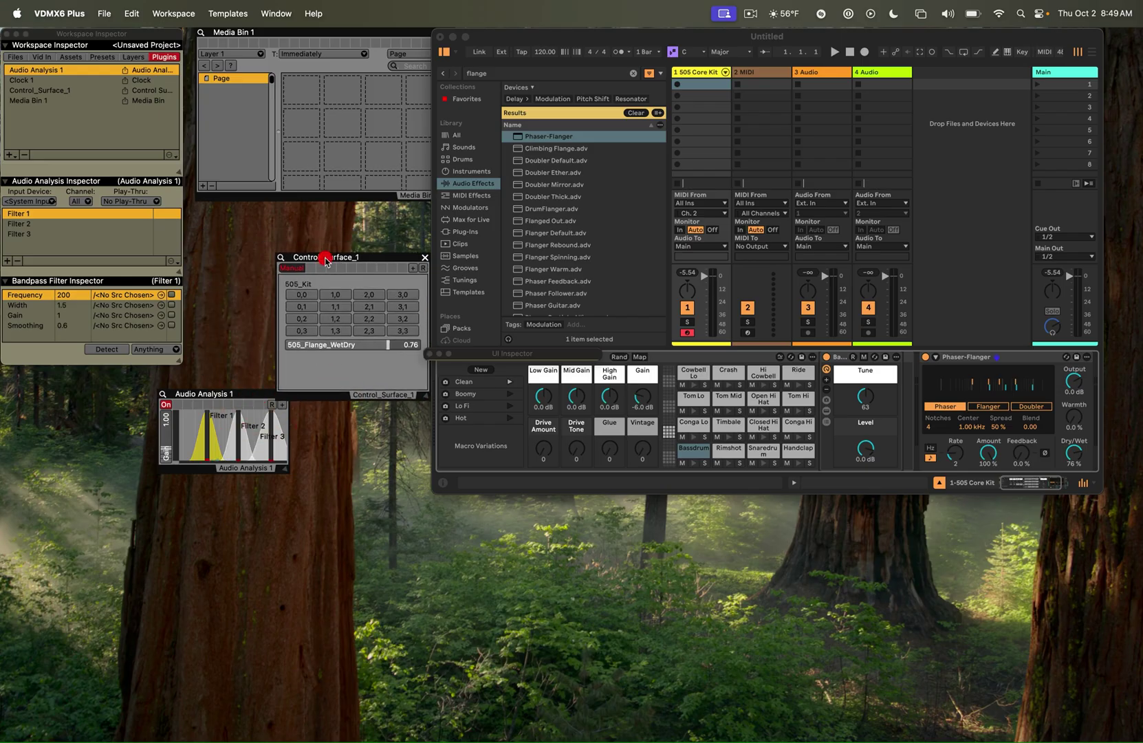
pyautogui.moveTo(201, 396); pyautogui.dragTo(240, 427)
# Set the Audio Analysis input device to From 'Live' and enlarge the filter display
pyautogui.click(204, 425)
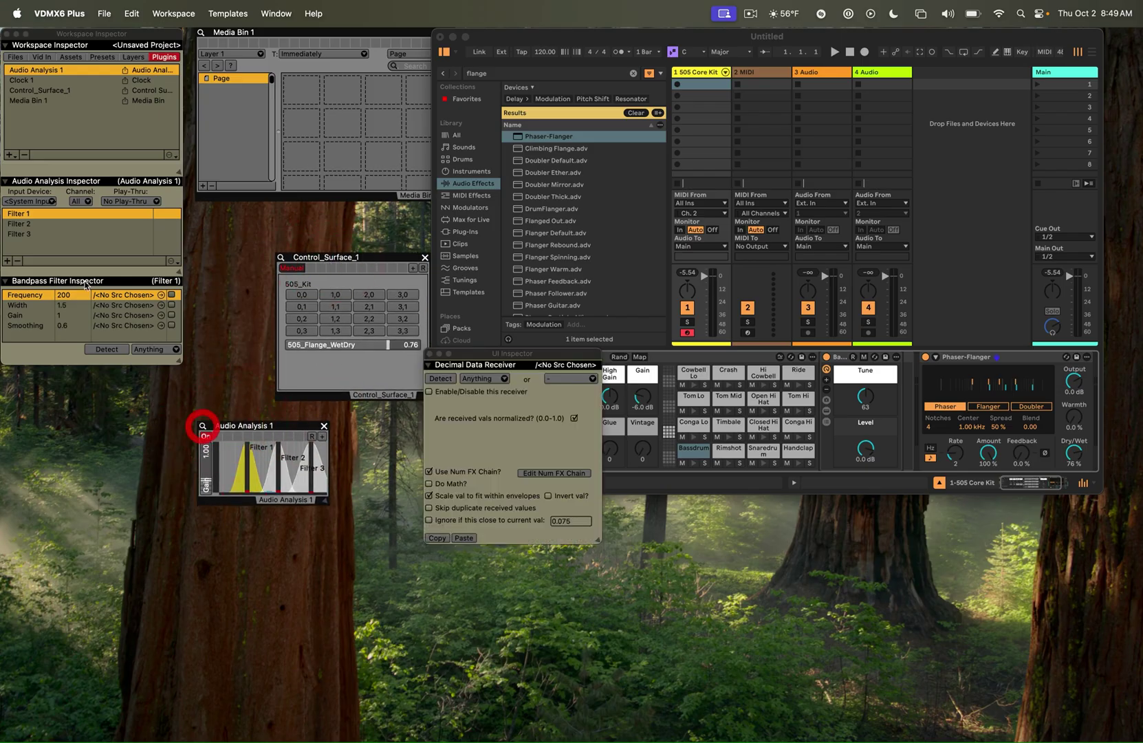
pyautogui.click(29, 204)
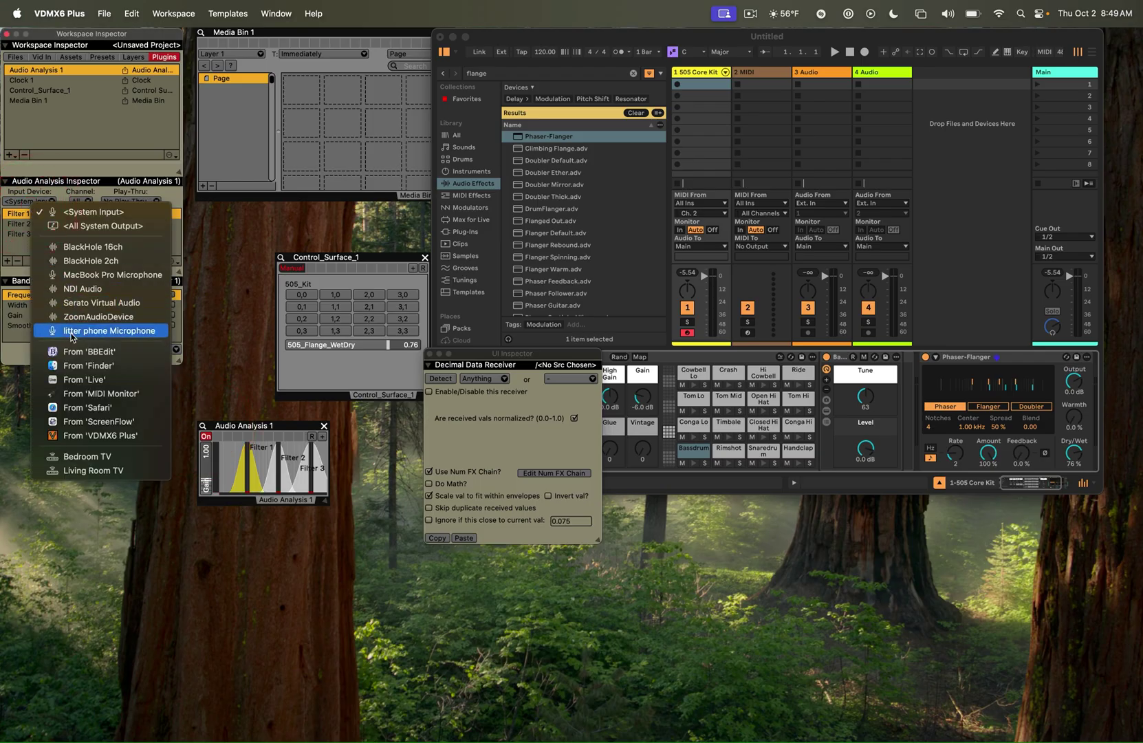
pyautogui.click(100, 379)
pyautogui.click(296, 398)
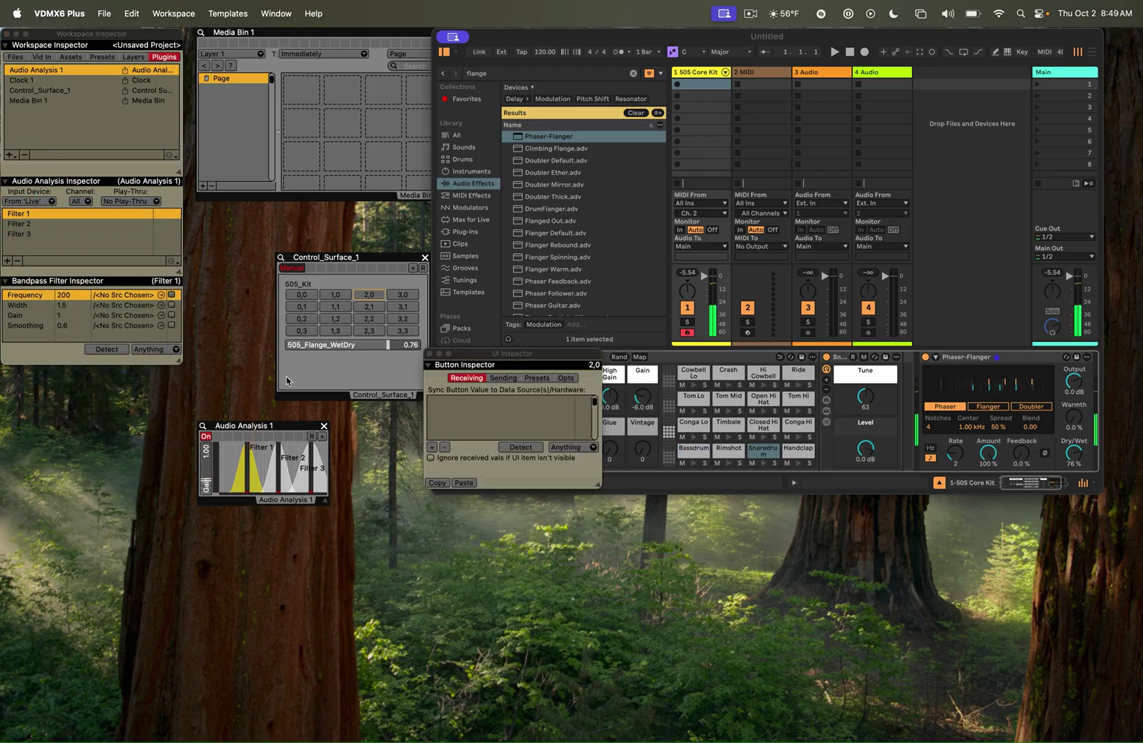
pyautogui.moveTo(325, 500); pyautogui.dragTo(423, 564)
# Select Layer 1 in the Layers list and detach its source settings into a floating window
pyautogui.click(337, 43)
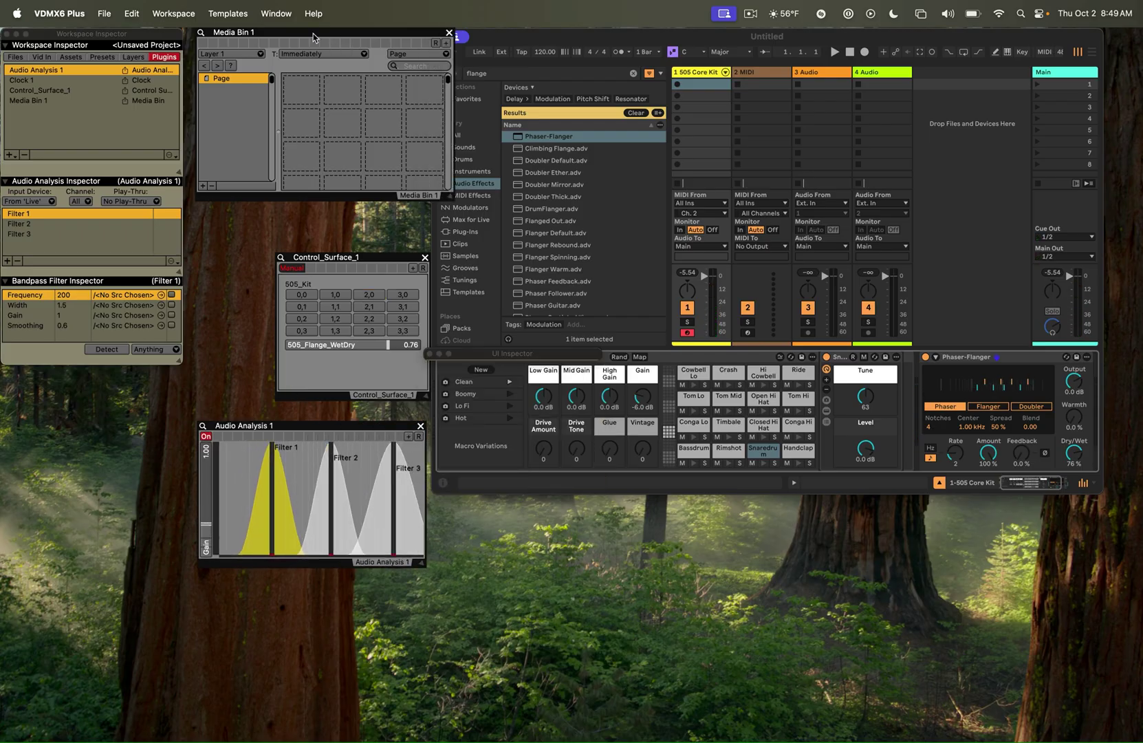
pyautogui.moveTo(312, 33); pyautogui.dragTo(306, 41)
pyautogui.click(135, 57)
pyautogui.click(50, 108)
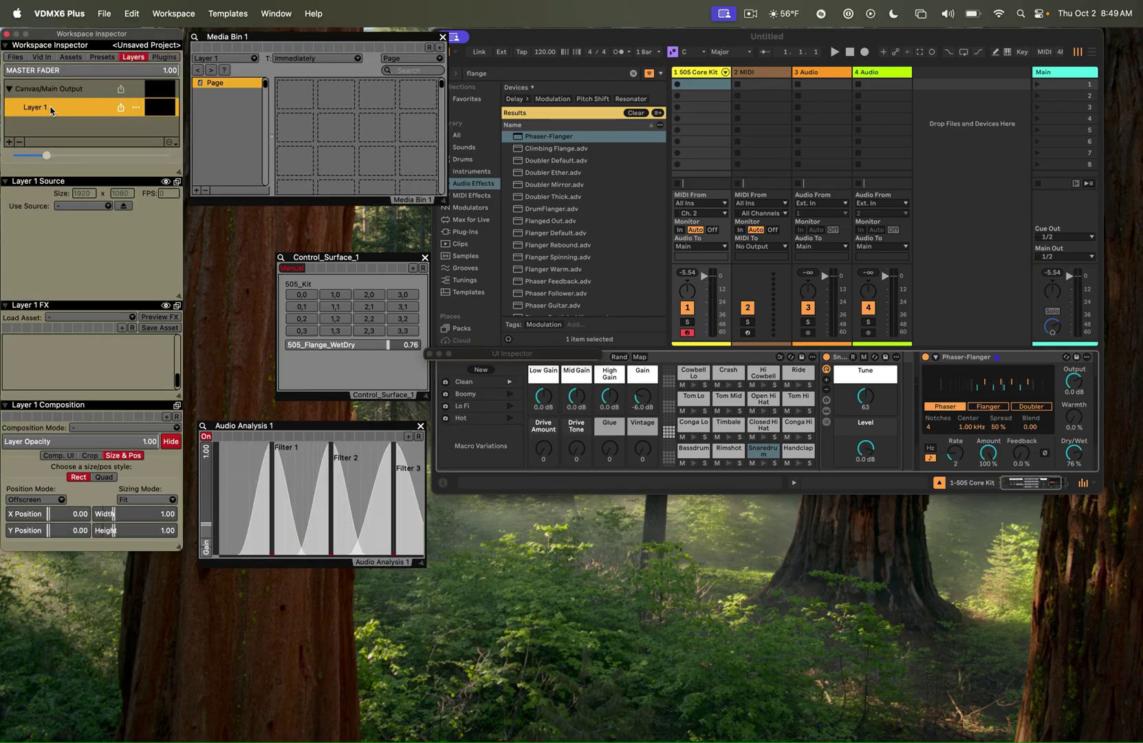
pyautogui.click(177, 182)
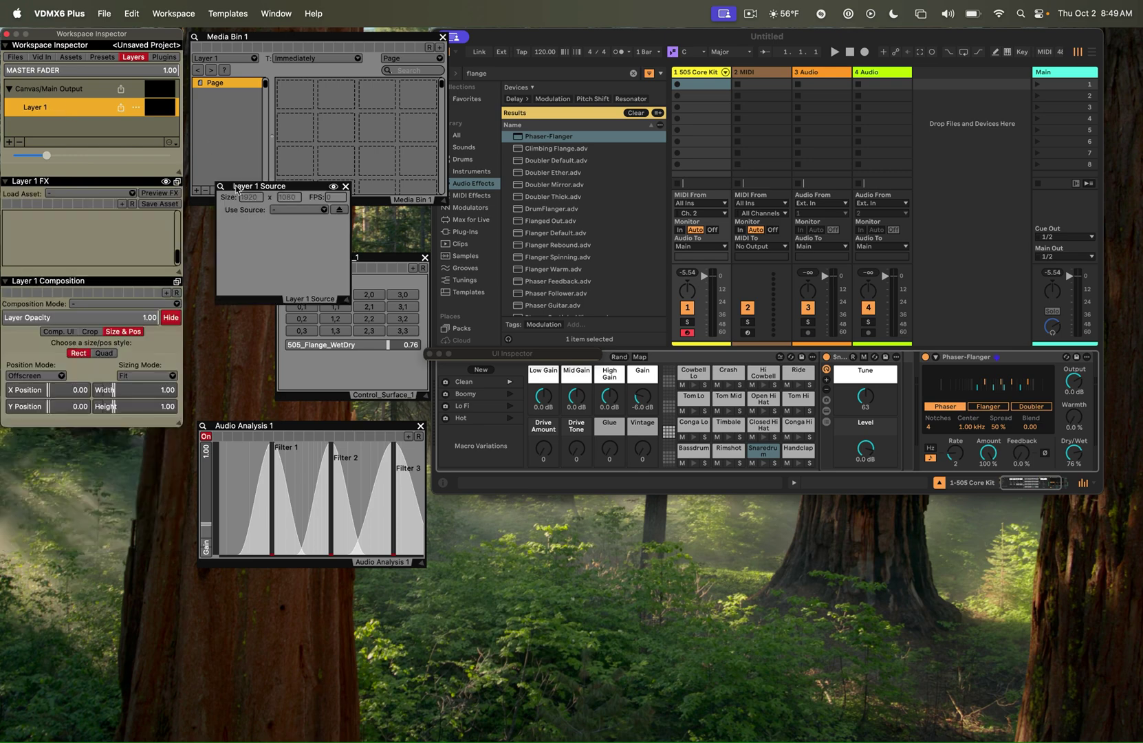
pyautogui.moveTo(238, 187); pyautogui.dragTo(208, 218)
pyautogui.moveTo(351, 257); pyautogui.dragTo(112, 438)
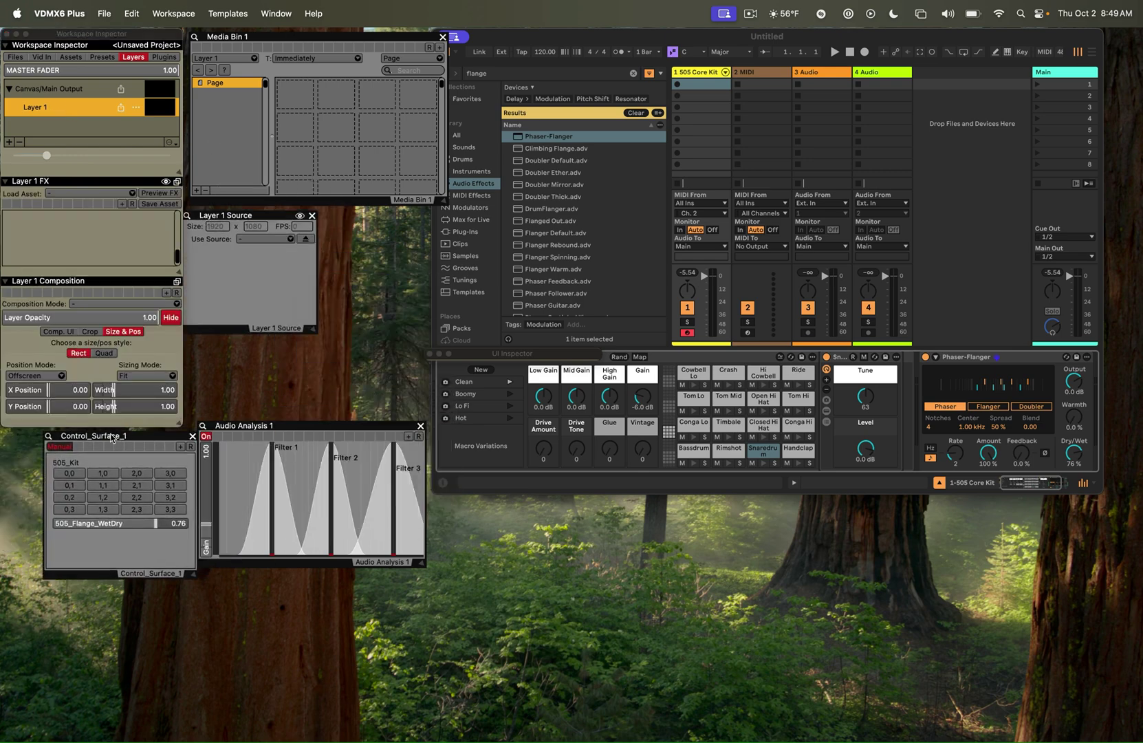
# Add a Preview plugin and set Preview 1 to show Layer 1
pyautogui.click(164, 57)
pyautogui.click(9, 154)
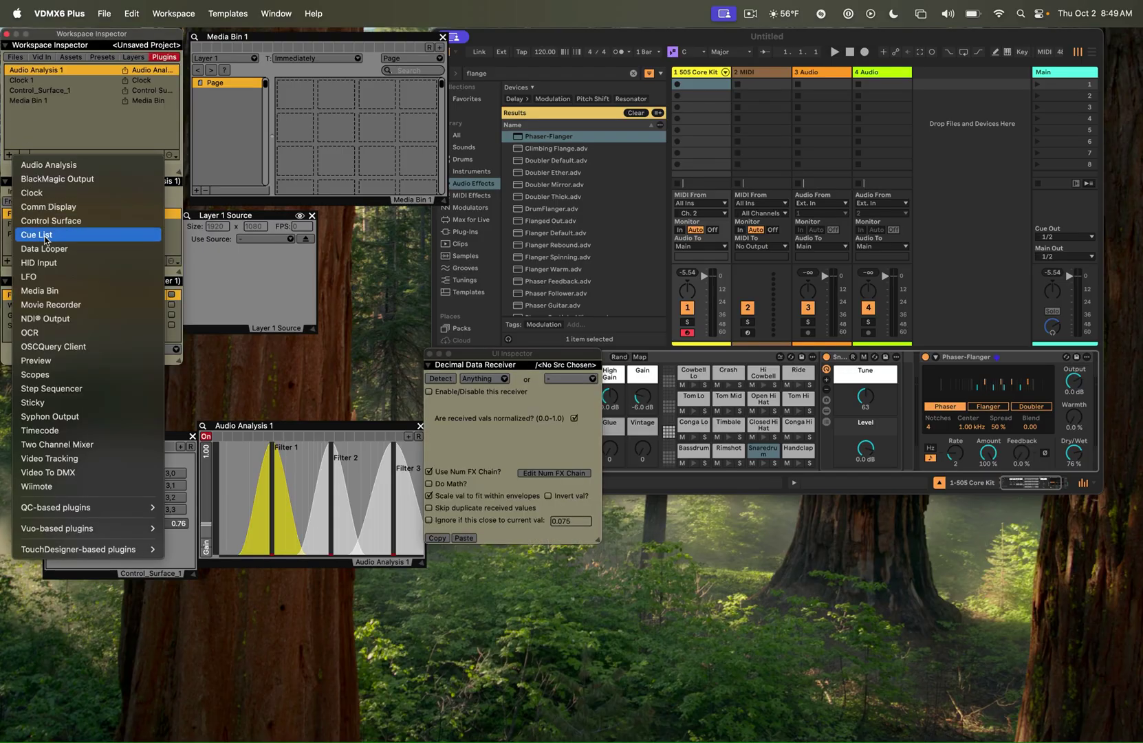
pyautogui.click(35, 361)
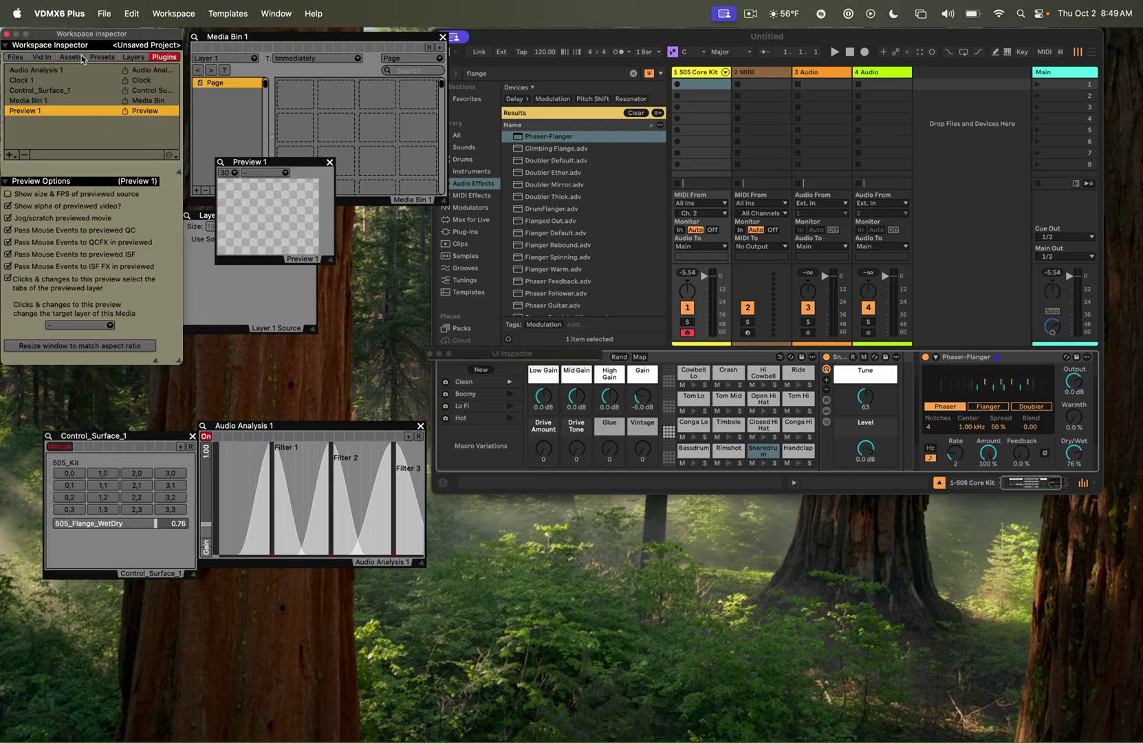
pyautogui.moveTo(67, 37); pyautogui.dragTo(540, 341)
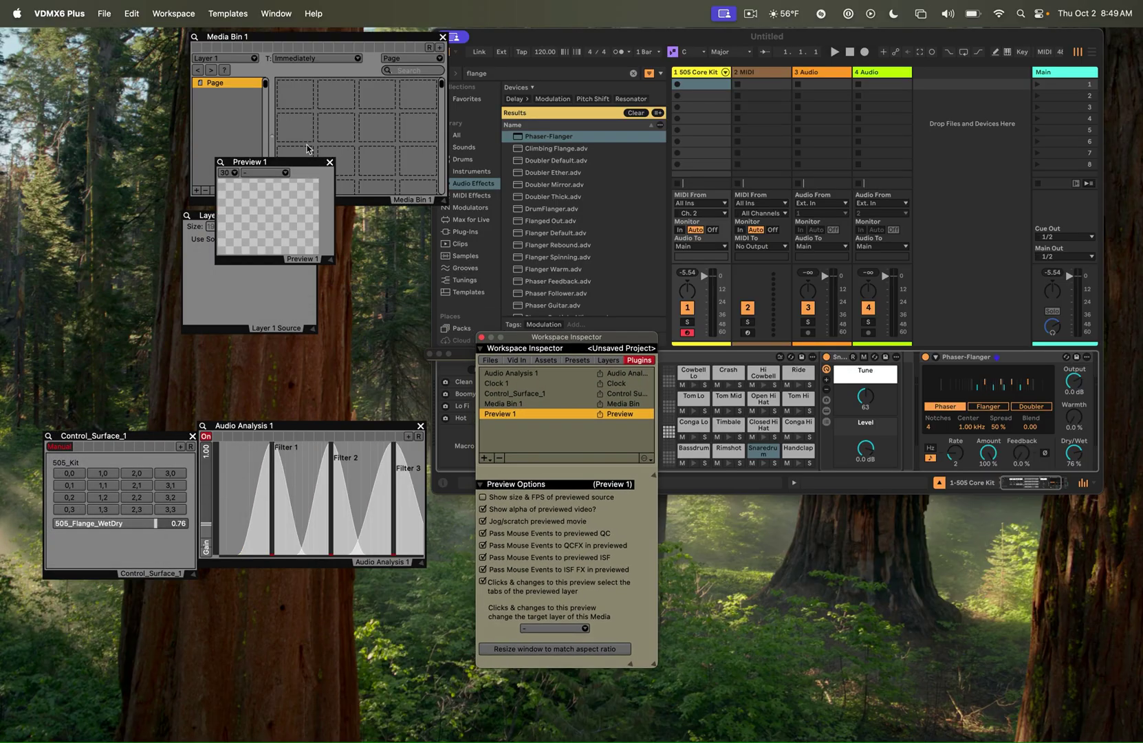
pyautogui.click(266, 173)
pyautogui.click(289, 218)
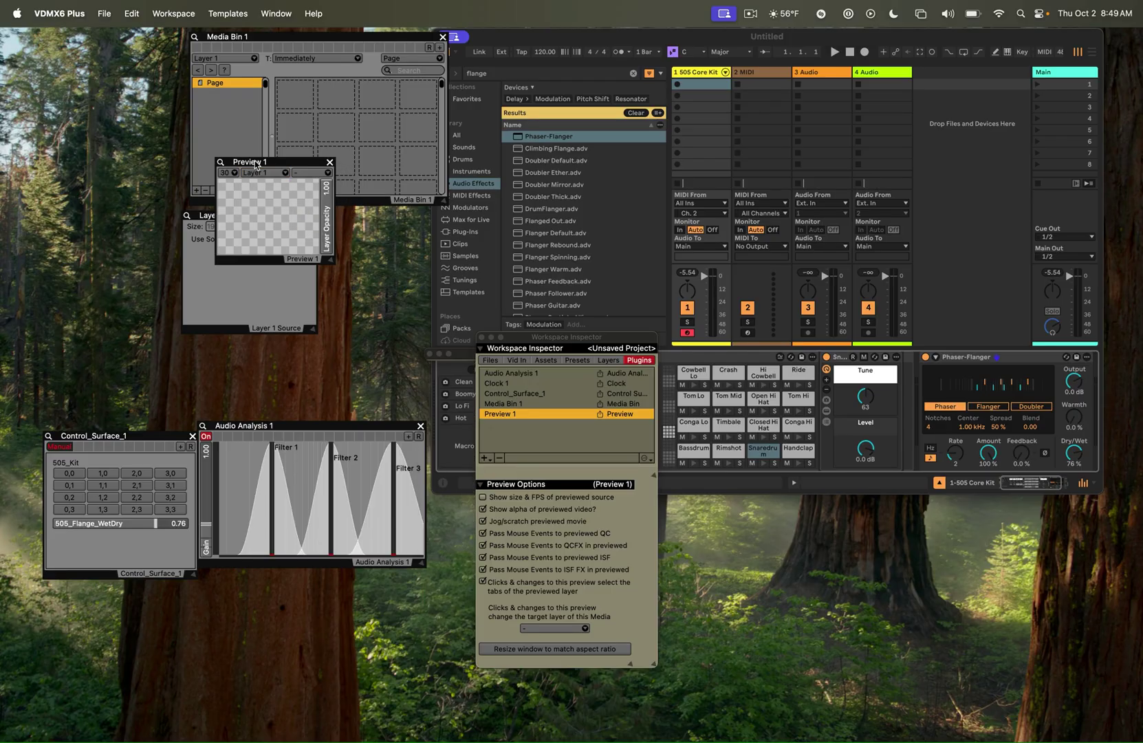
# Place the preview top-left with Layer 1 source, media bin, audio analysis and a wider control surface
pyautogui.moveTo(256, 165); pyautogui.dragTo(40, 32)
pyautogui.moveTo(225, 219); pyautogui.dragTo(16, 192)
pyautogui.moveTo(127, 305); pyautogui.dragTo(170, 328)
pyautogui.moveTo(275, 425); pyautogui.dragTo(270, 243)
pyautogui.moveTo(254, 42); pyautogui.dragTo(235, 27)
pyautogui.moveTo(234, 243); pyautogui.dragTo(226, 209)
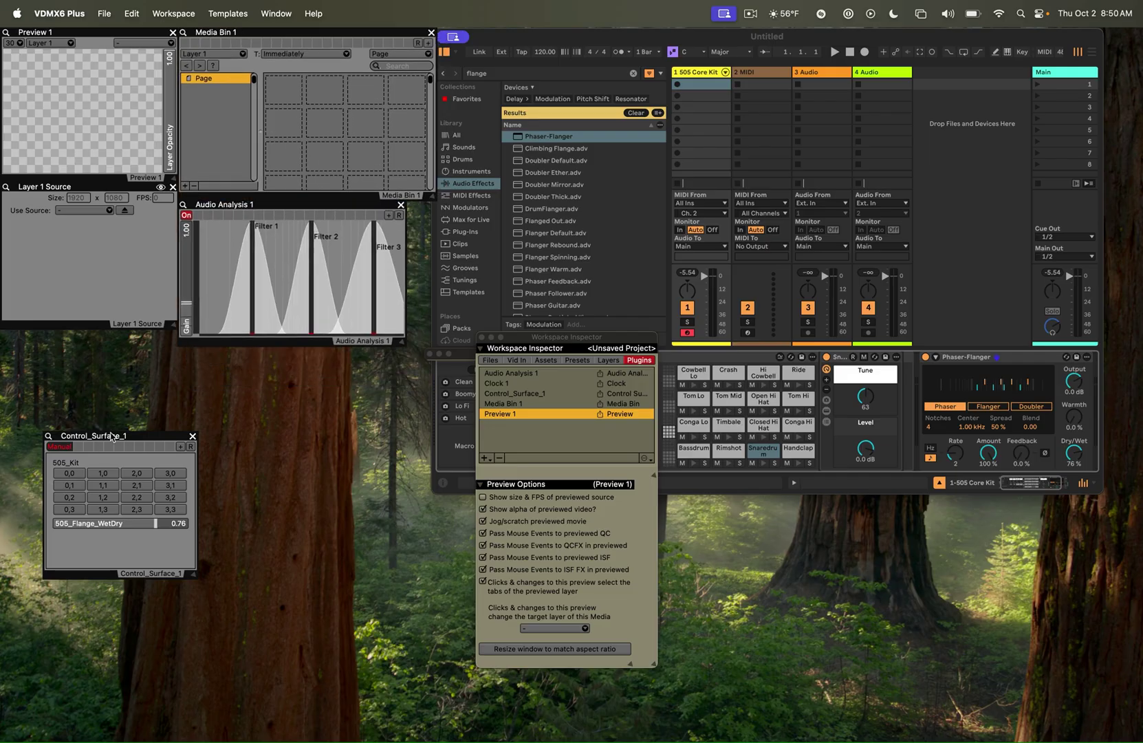
pyautogui.moveTo(111, 437); pyautogui.dragTo(250, 354)
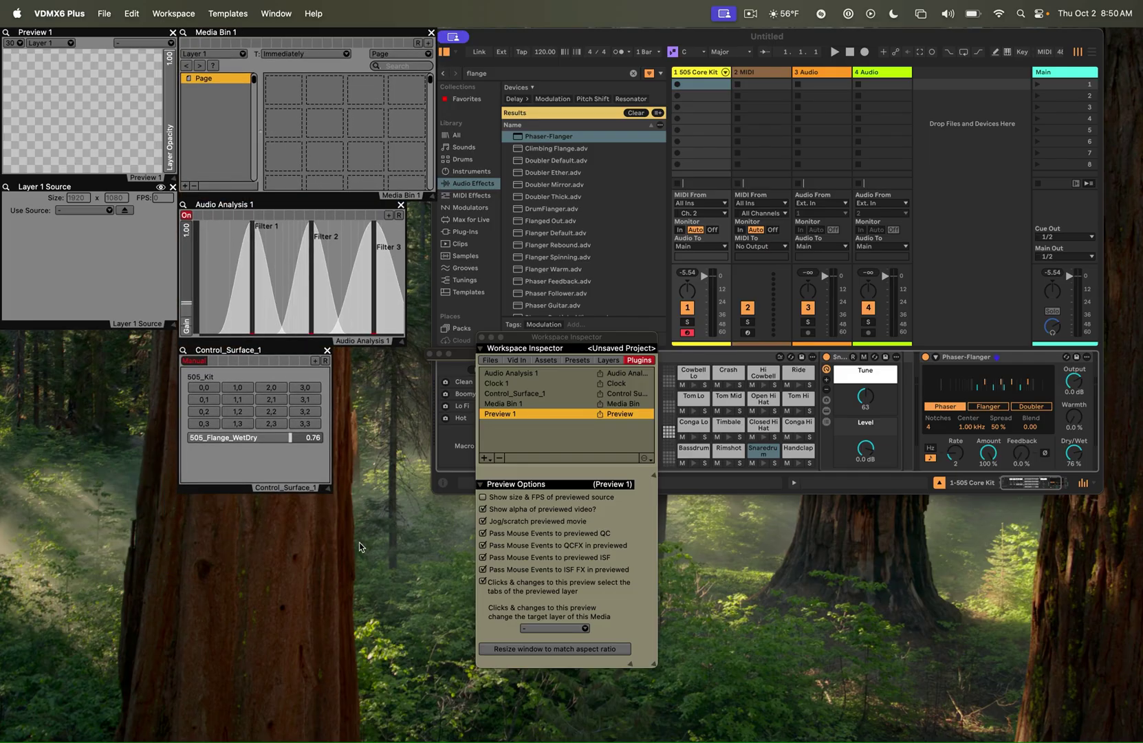
pyautogui.moveTo(330, 488); pyautogui.dragTo(401, 487)
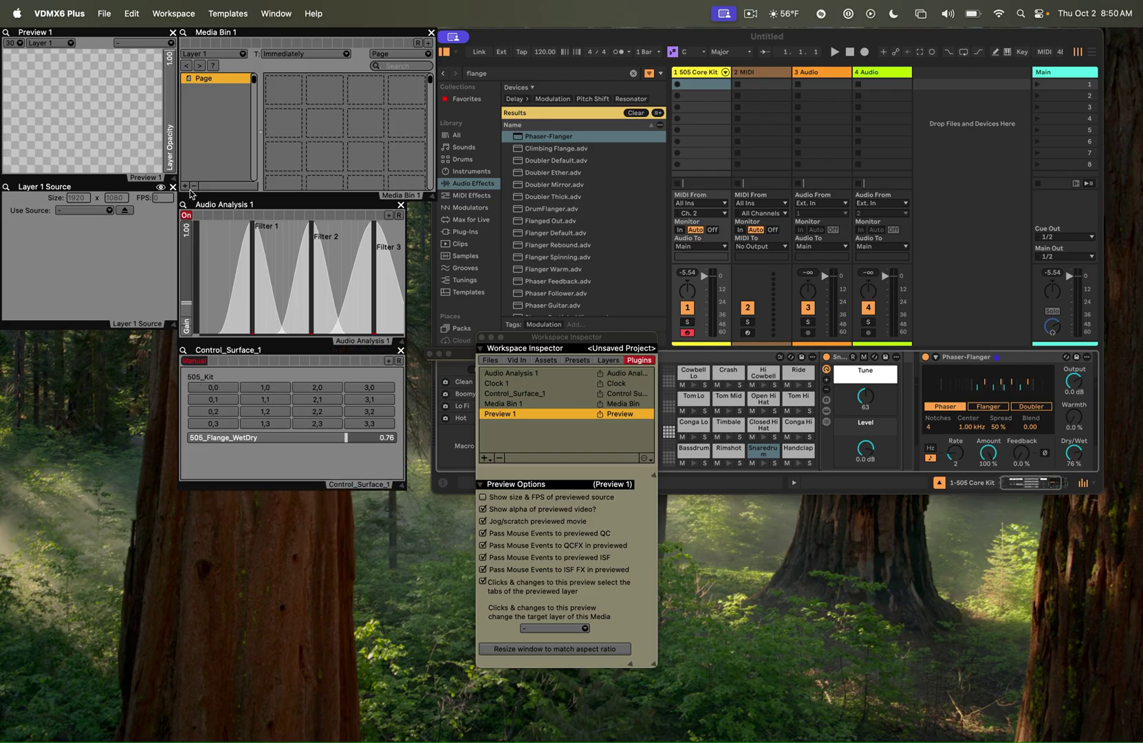
# Collapse the media bin page list and open Built-In Sources > ISF Sources > Color
pyautogui.moveTo(259, 104); pyautogui.dragTo(183, 106)
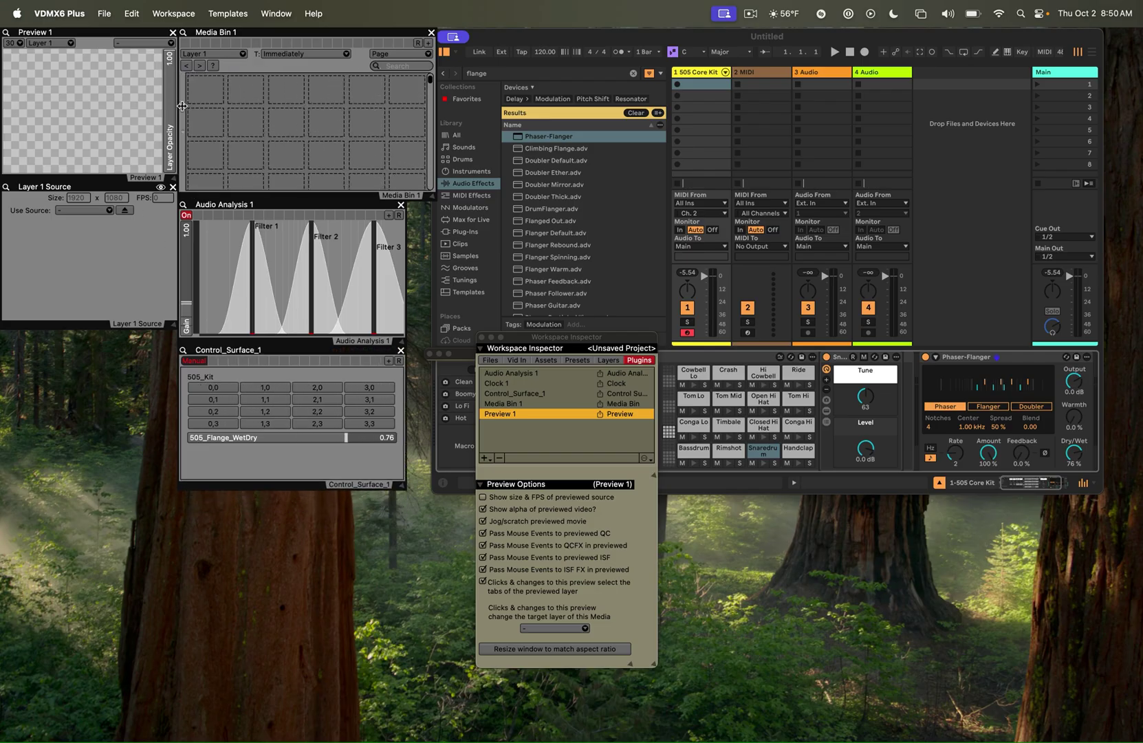
pyautogui.rightClick(217, 89)
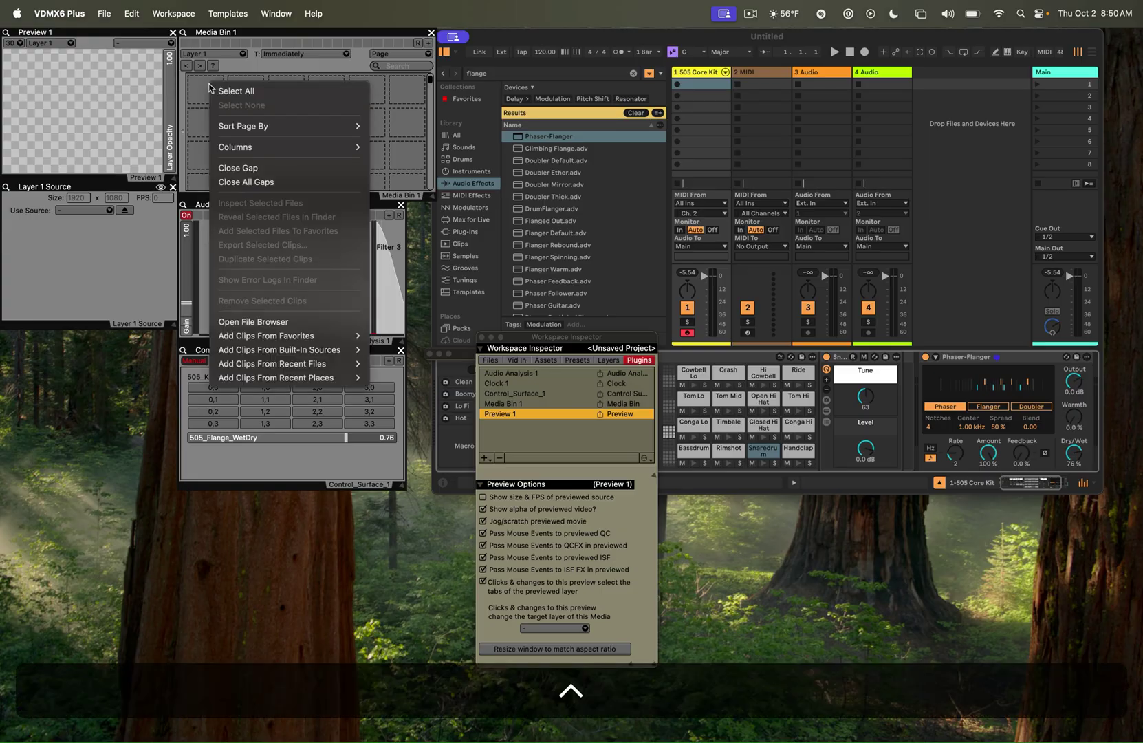
pyautogui.moveTo(255, 350)
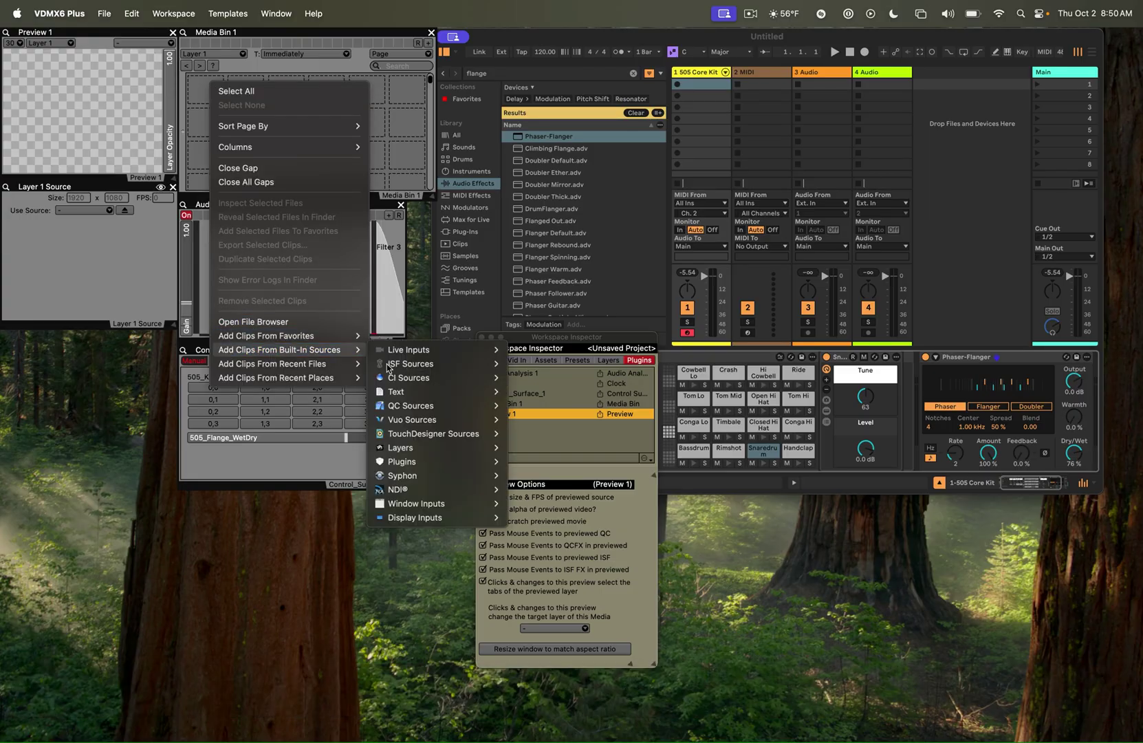
pyautogui.moveTo(440, 364)
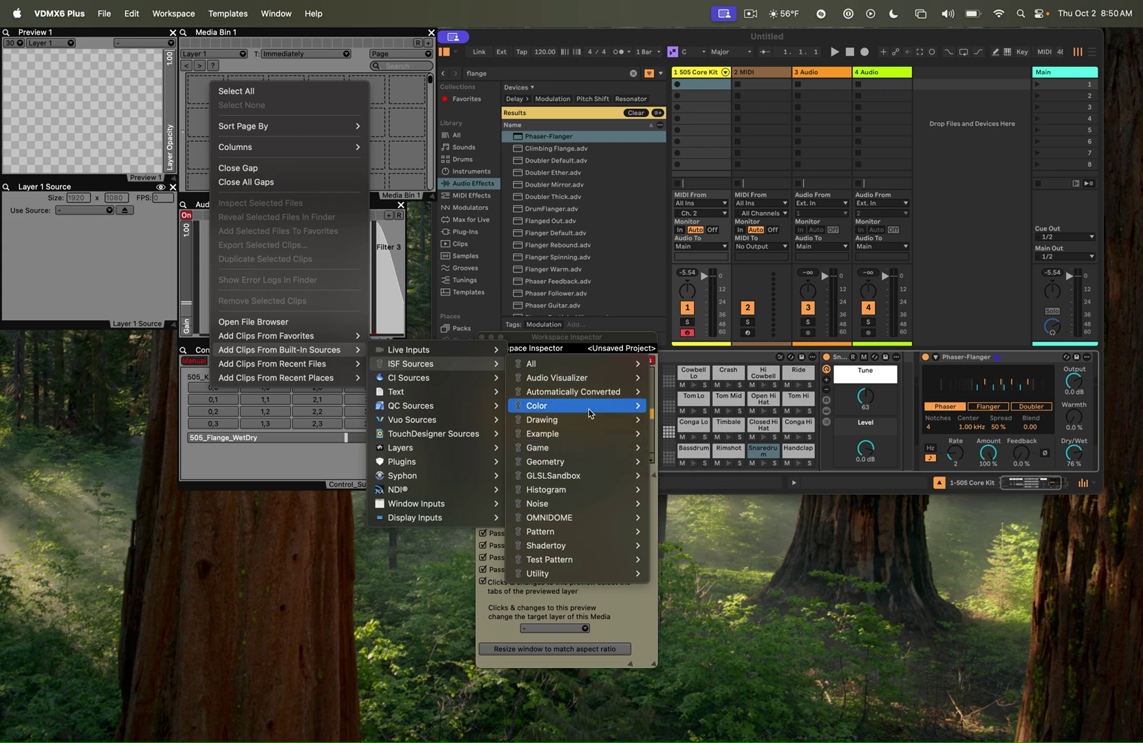
pyautogui.moveTo(591, 405)
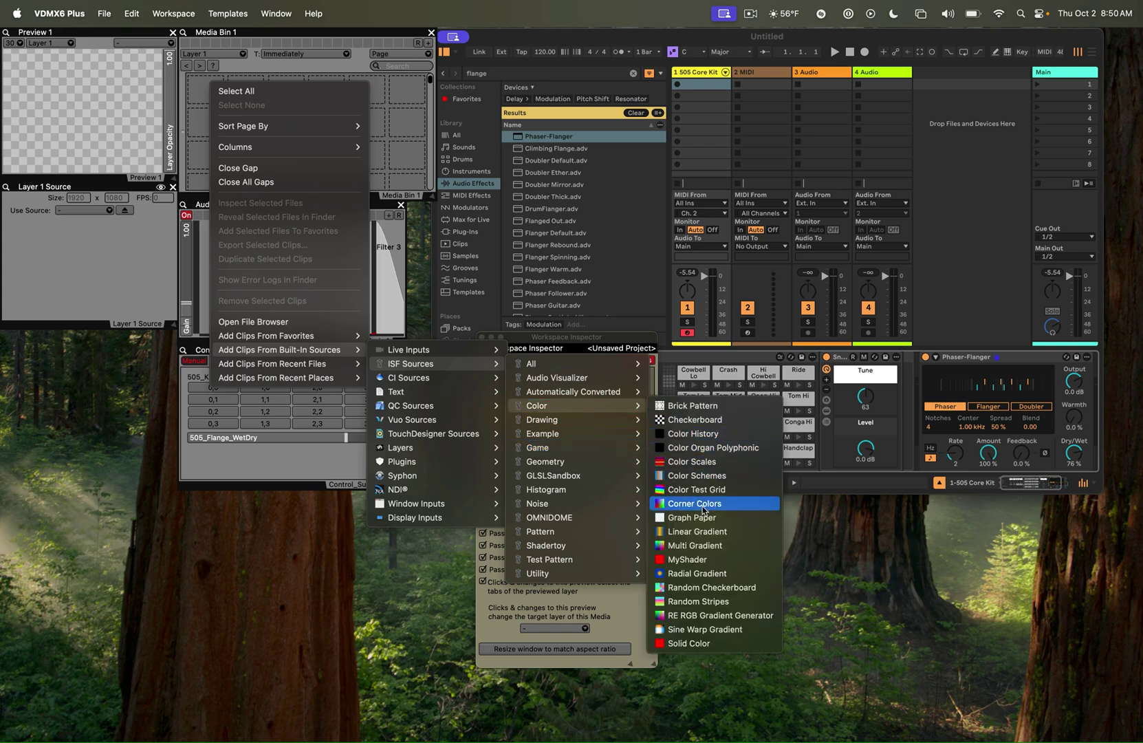
# Add a Solid Color clip, play it on Layer 1, and drive red from Audio Analysis 1 Filter 1
pyautogui.click(689, 643)
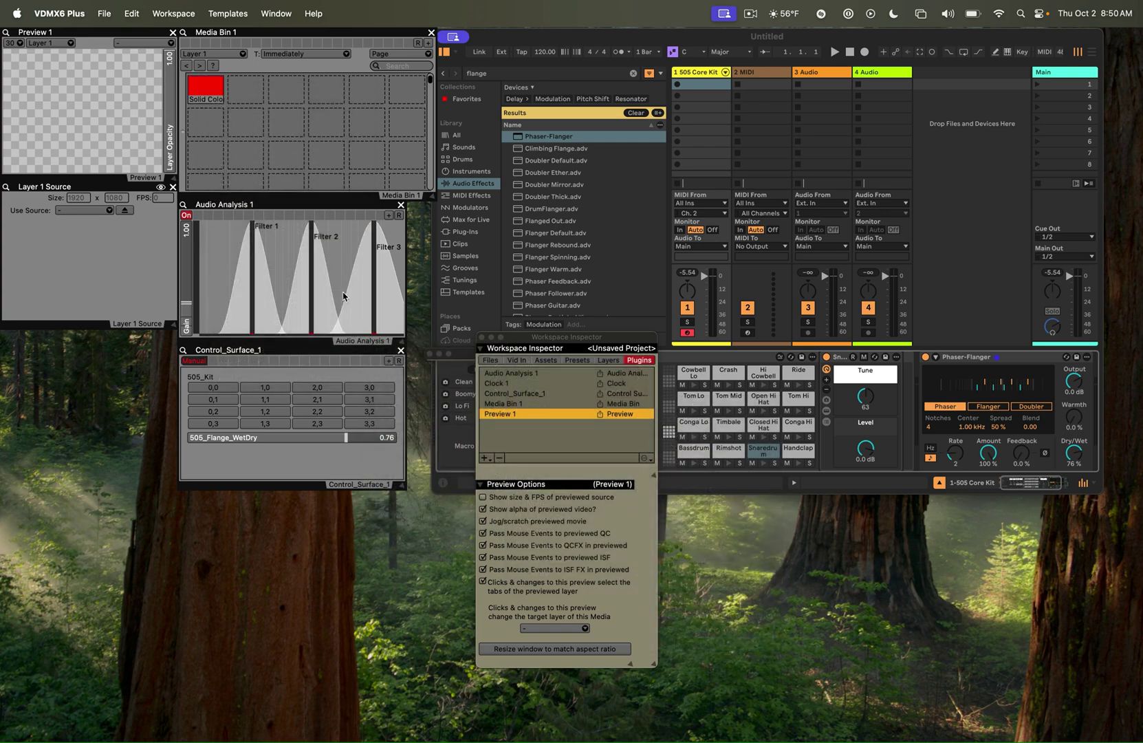
pyautogui.click(205, 102)
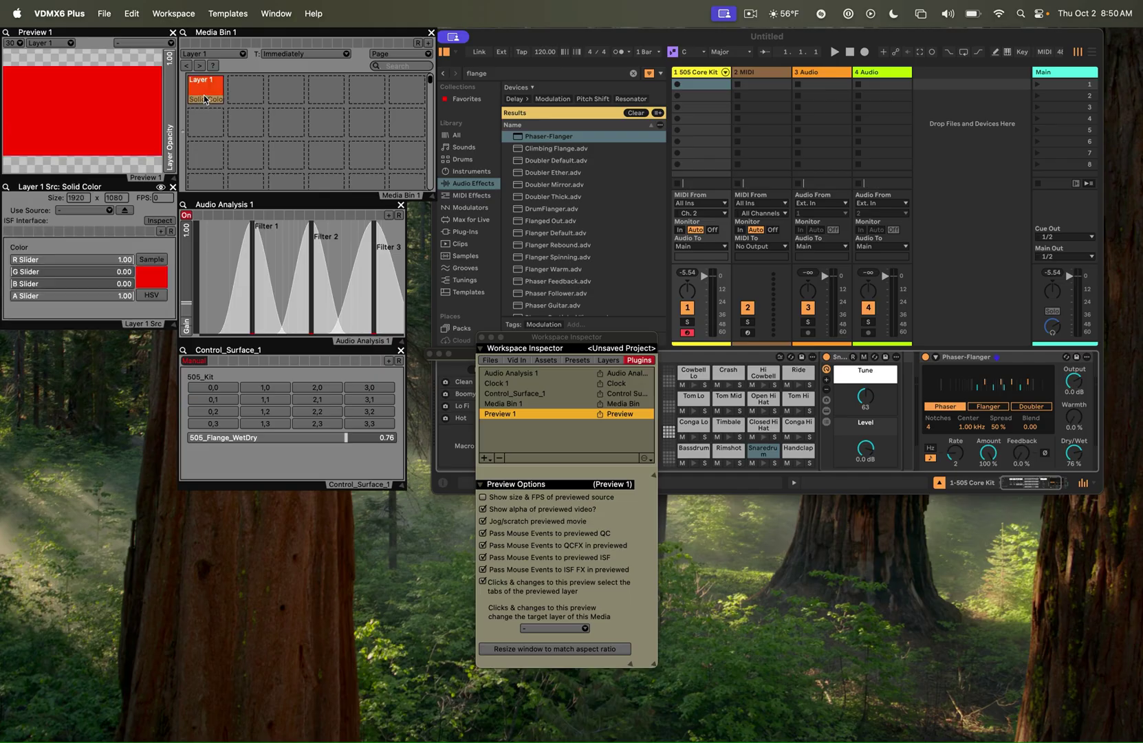
pyautogui.rightClick(50, 261)
pyautogui.moveTo(116, 346)
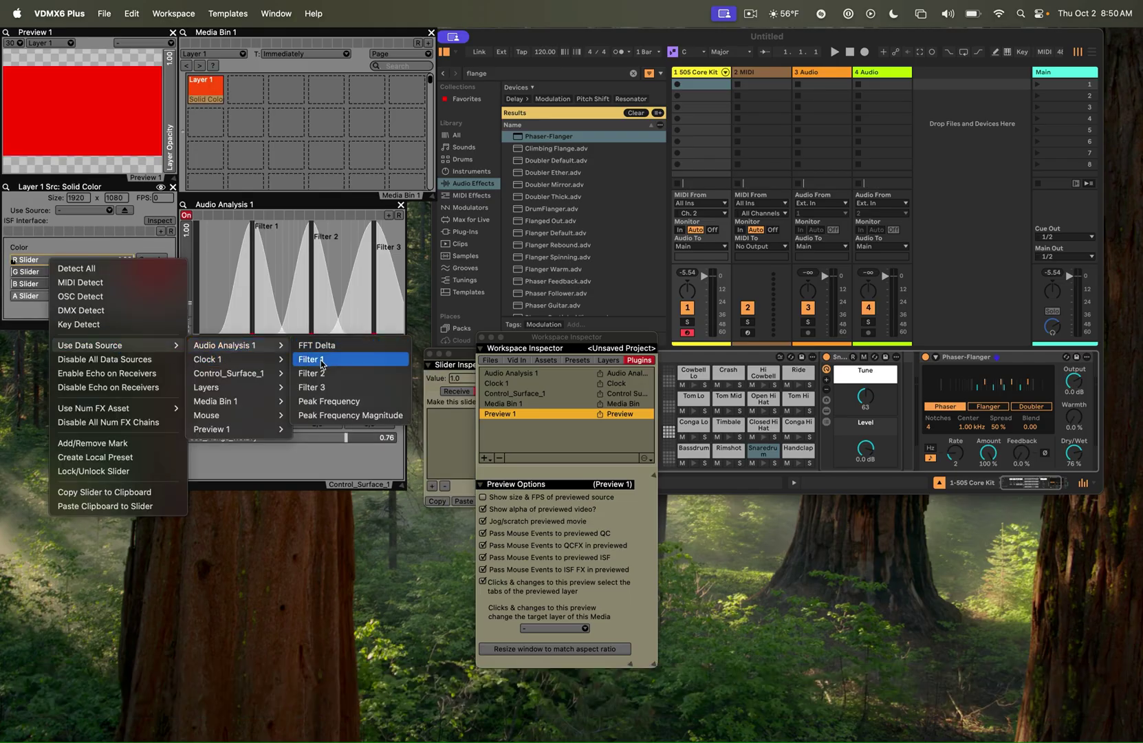
pyautogui.click(321, 364)
# Drive green and blue from Filters 2 and 3, then test with drum pads including Tom Lo
pyautogui.rightClick(27, 272)
pyautogui.moveTo(115, 356)
pyautogui.moveTo(245, 356)
pyautogui.click(311, 383)
pyautogui.rightClick(28, 284)
pyautogui.moveTo(114, 369)
pyautogui.moveTo(245, 370)
pyautogui.click(321, 410)
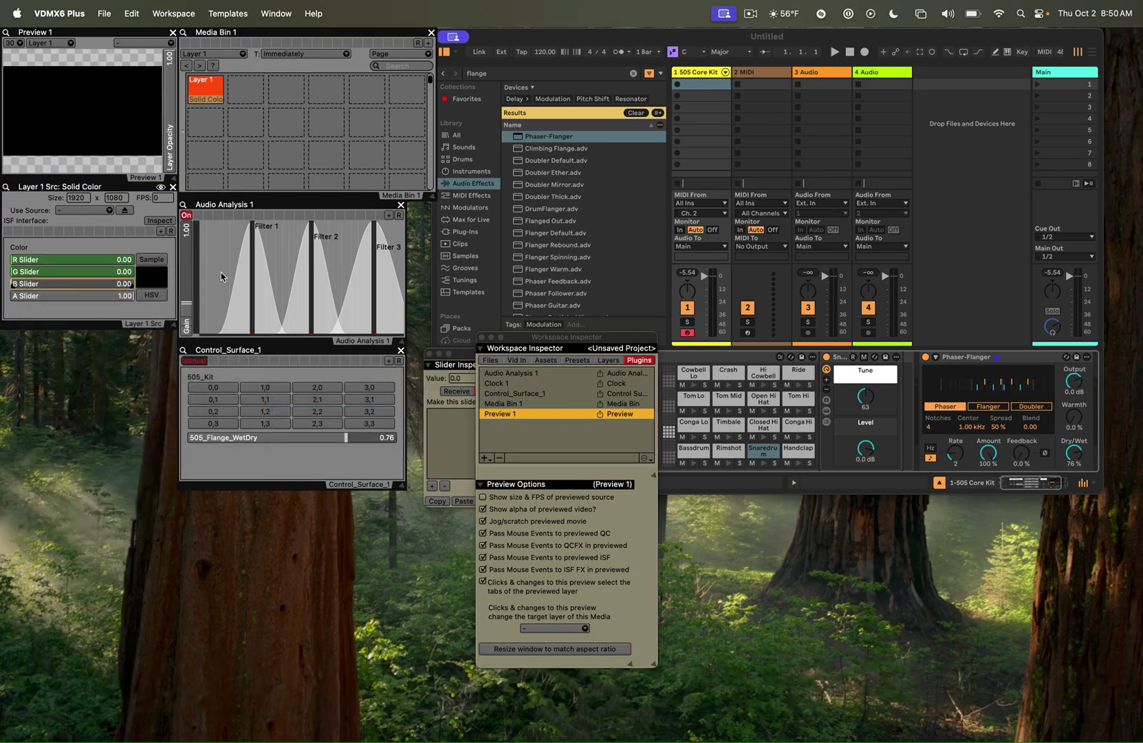
pyautogui.click(218, 391)
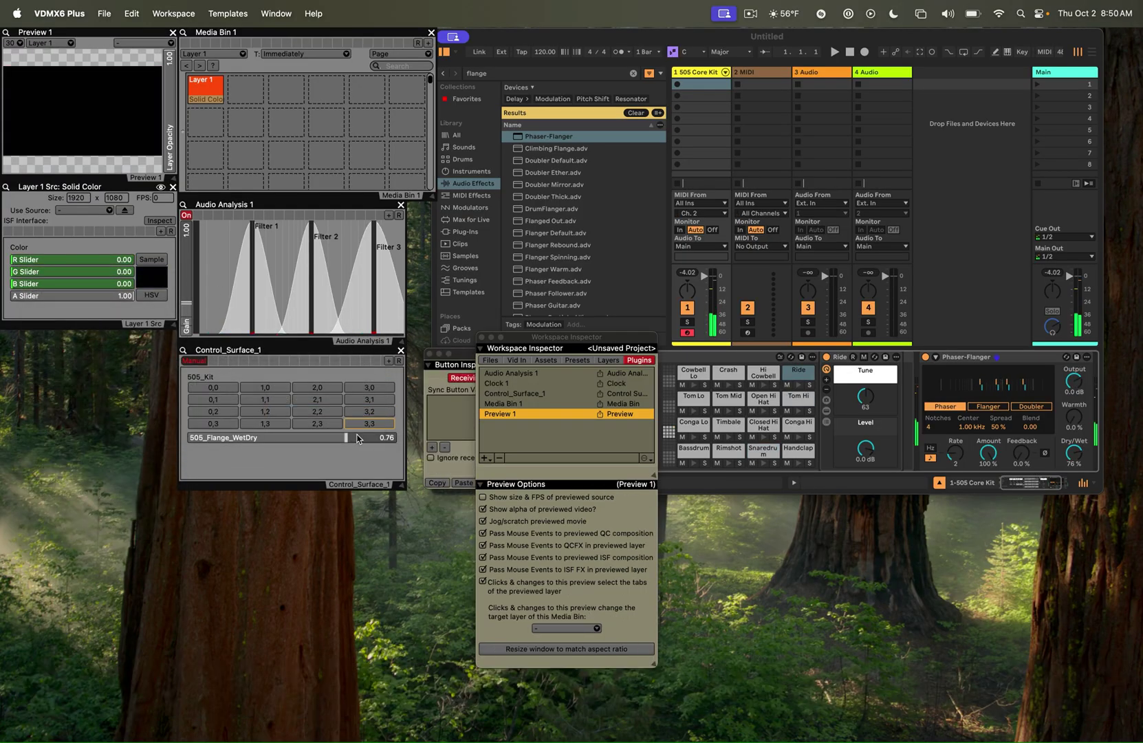
pyautogui.click(213, 411)
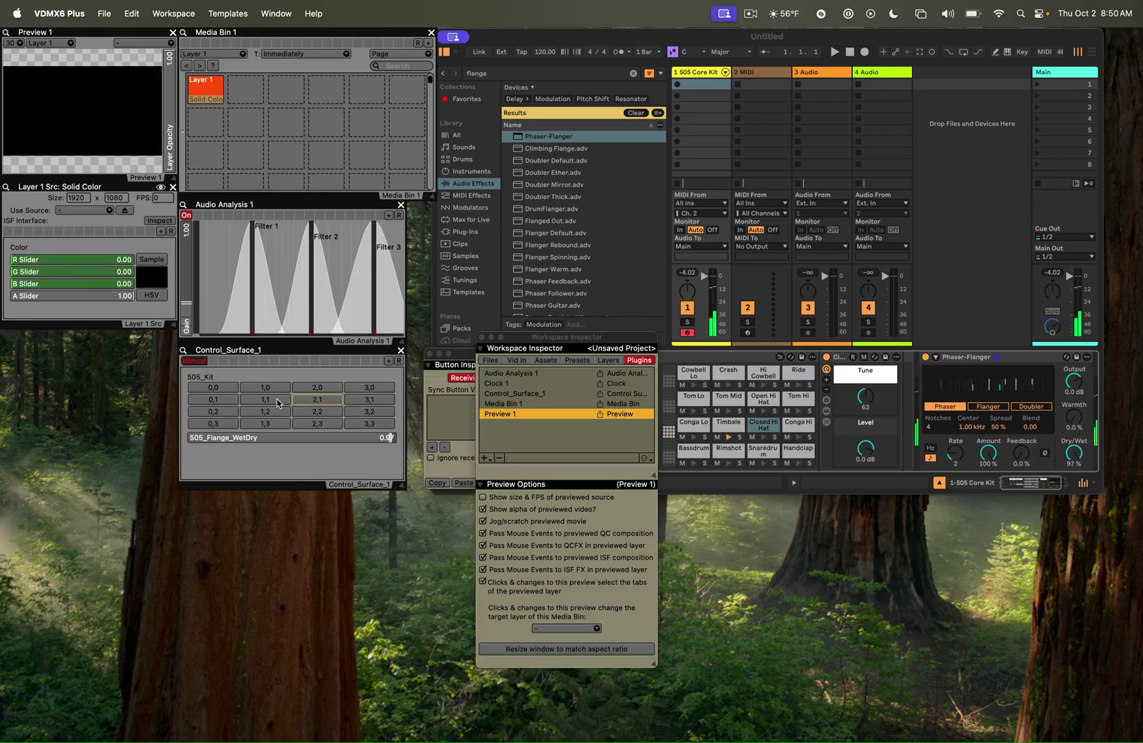
# Add an Audio Waveform Shape clip to the media bin and play it on Layer 1
pyautogui.rightClick(249, 90)
pyautogui.moveTo(290, 357)
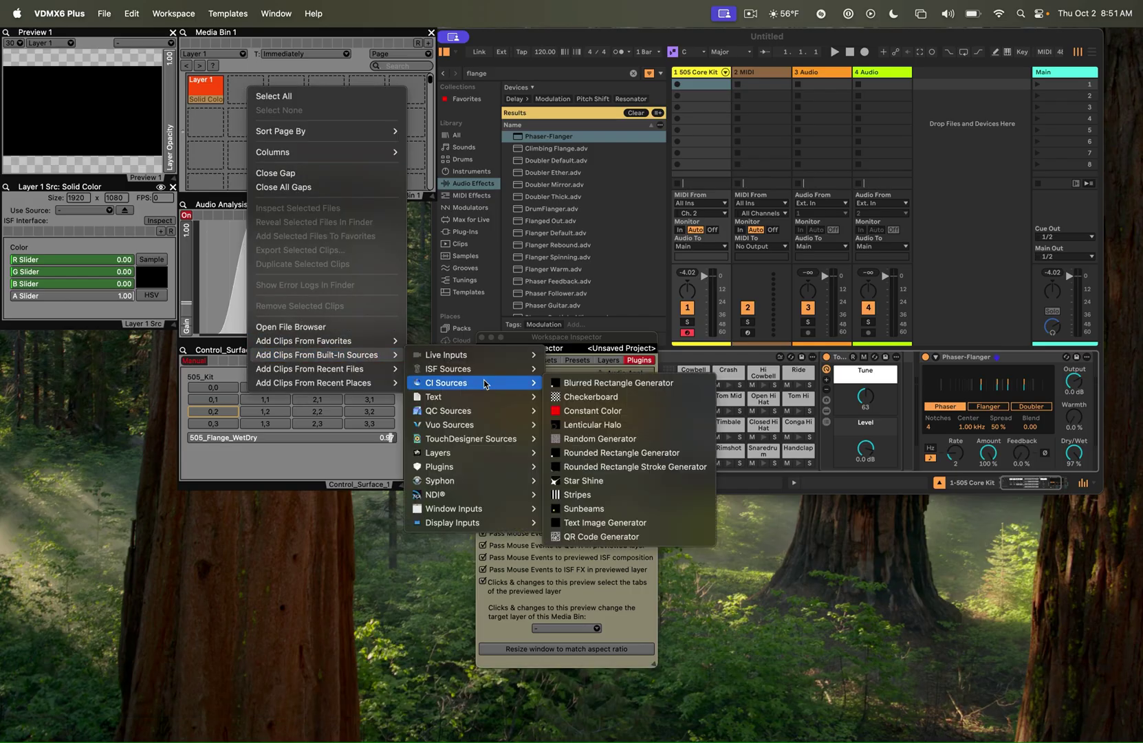
pyautogui.moveTo(482, 369)
pyautogui.moveTo(585, 384)
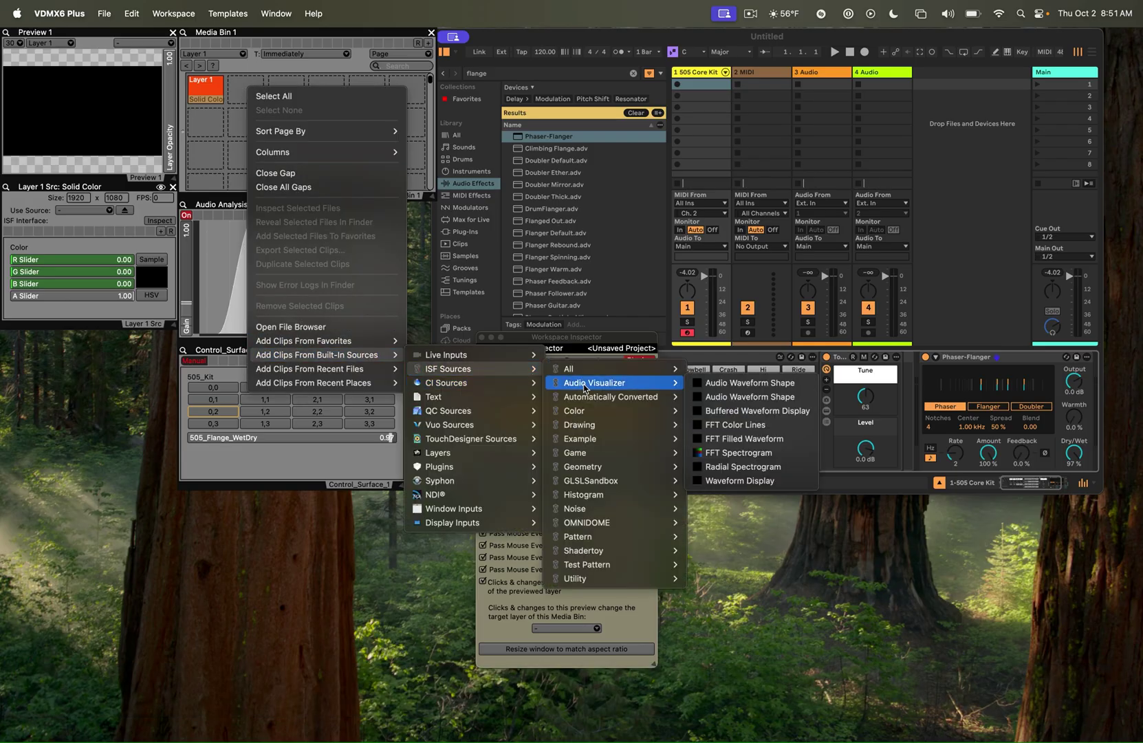
pyautogui.click(748, 383)
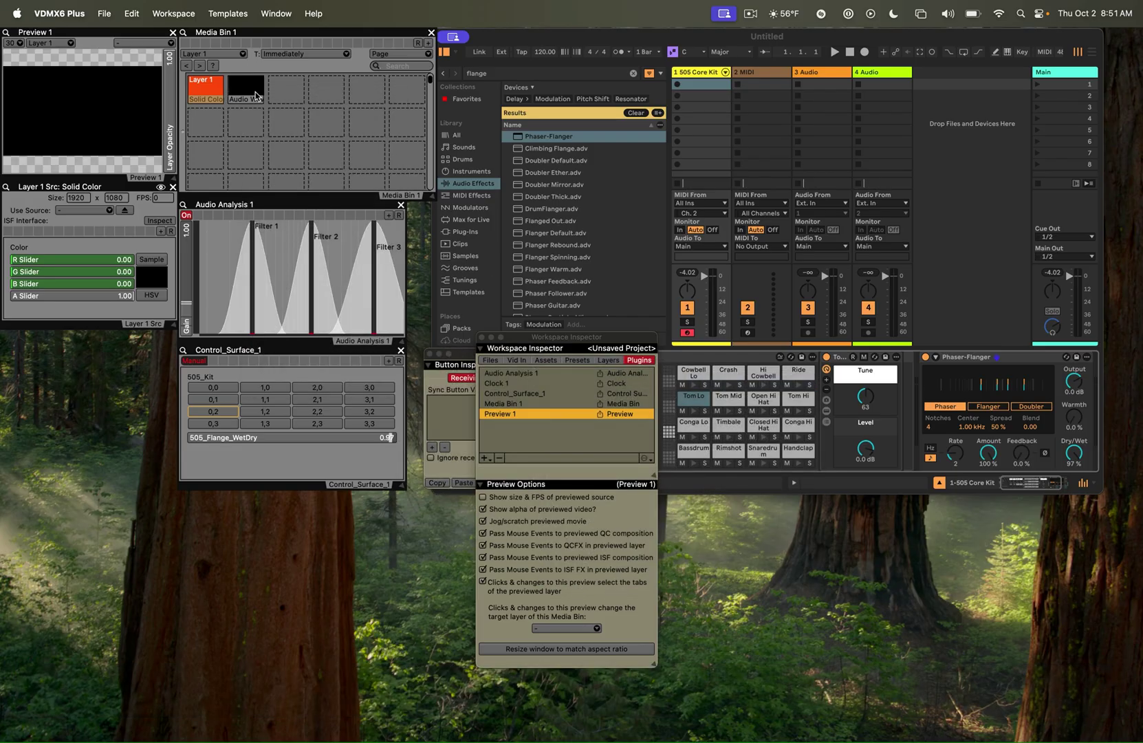
pyautogui.click(254, 96)
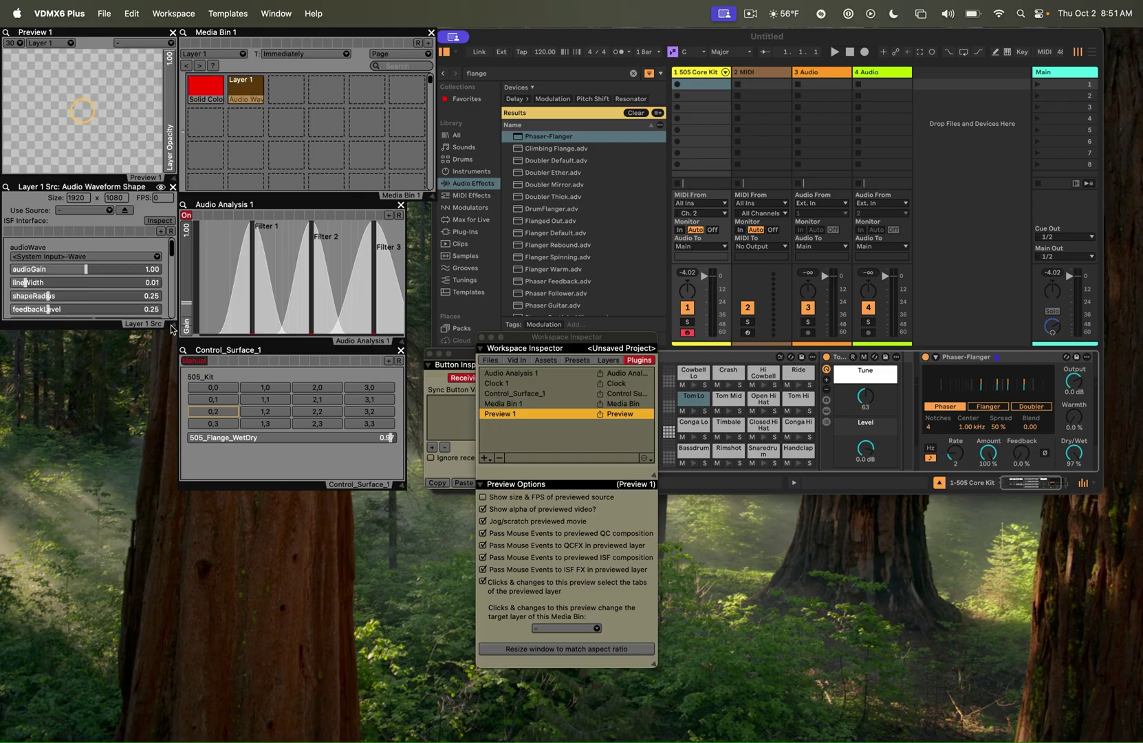
pyautogui.moveTo(172, 329); pyautogui.dragTo(166, 374)
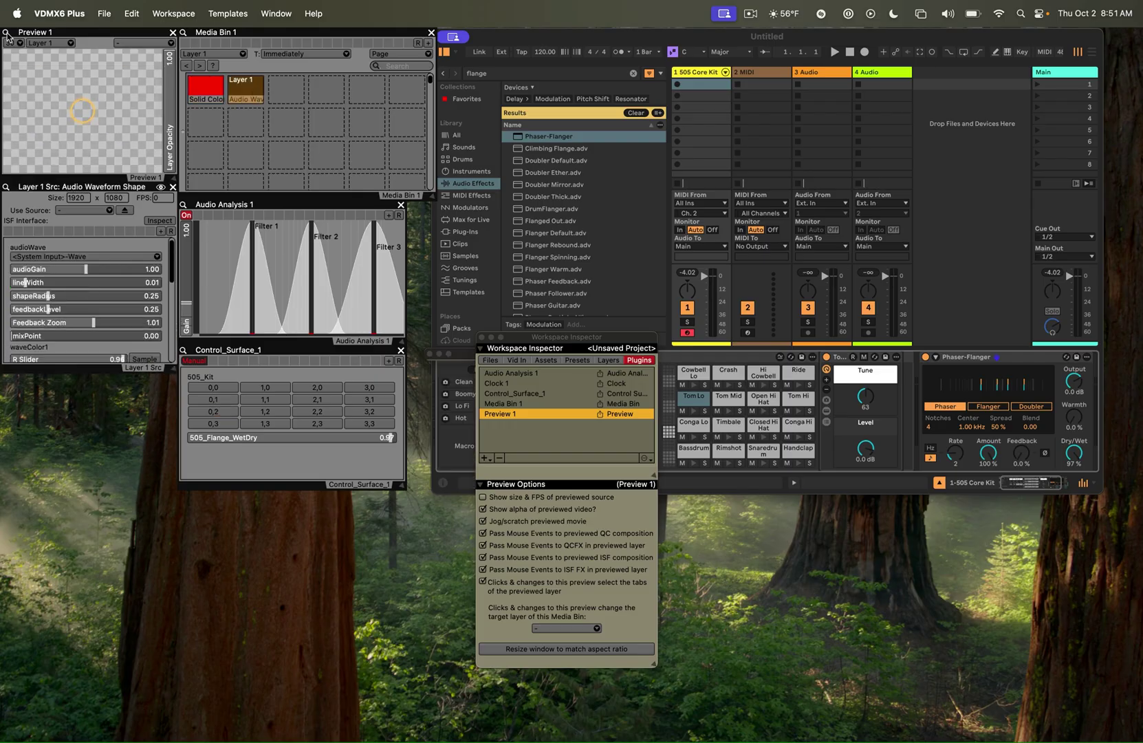
# Turn off preview alpha and set audioWave to Audio Analysis 1-Wave, enlarging the source panel
pyautogui.click(483, 508)
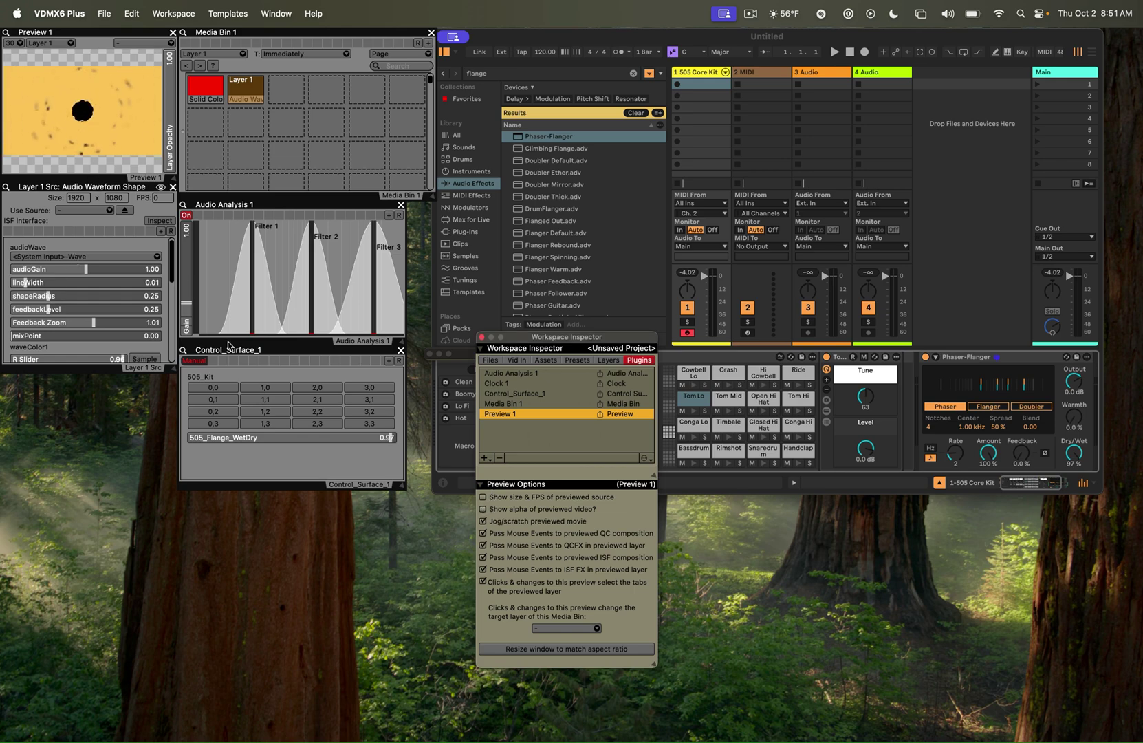
pyautogui.click(61, 257)
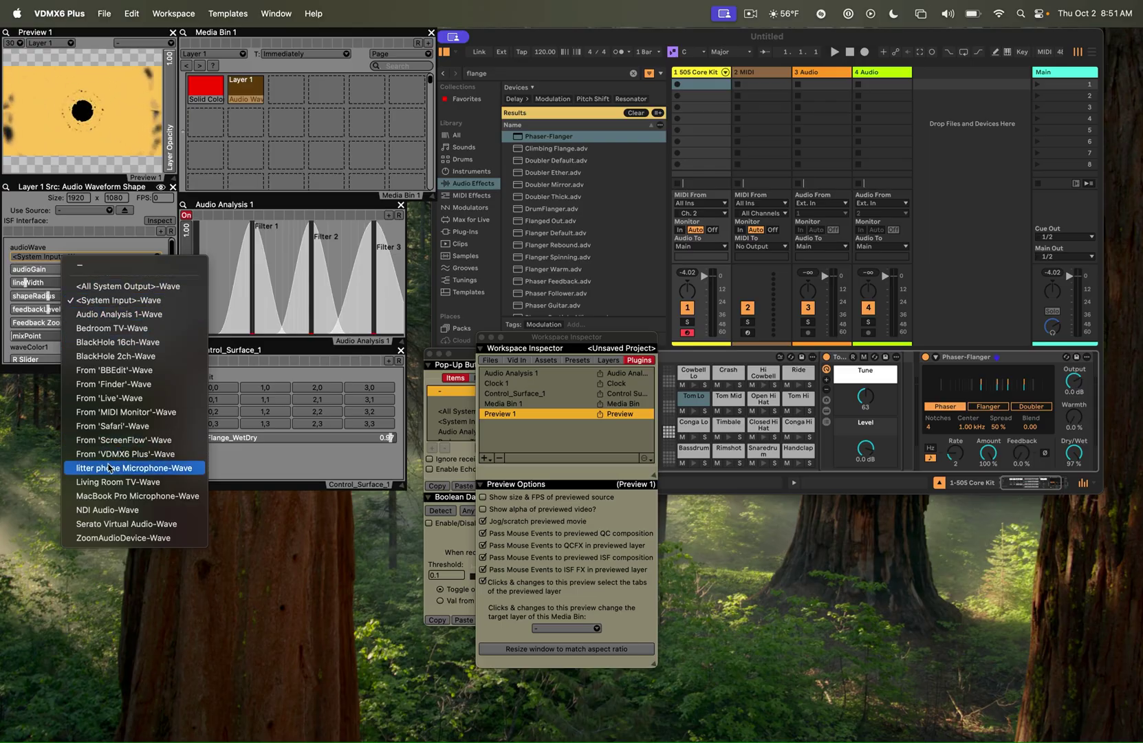
pyautogui.click(160, 315)
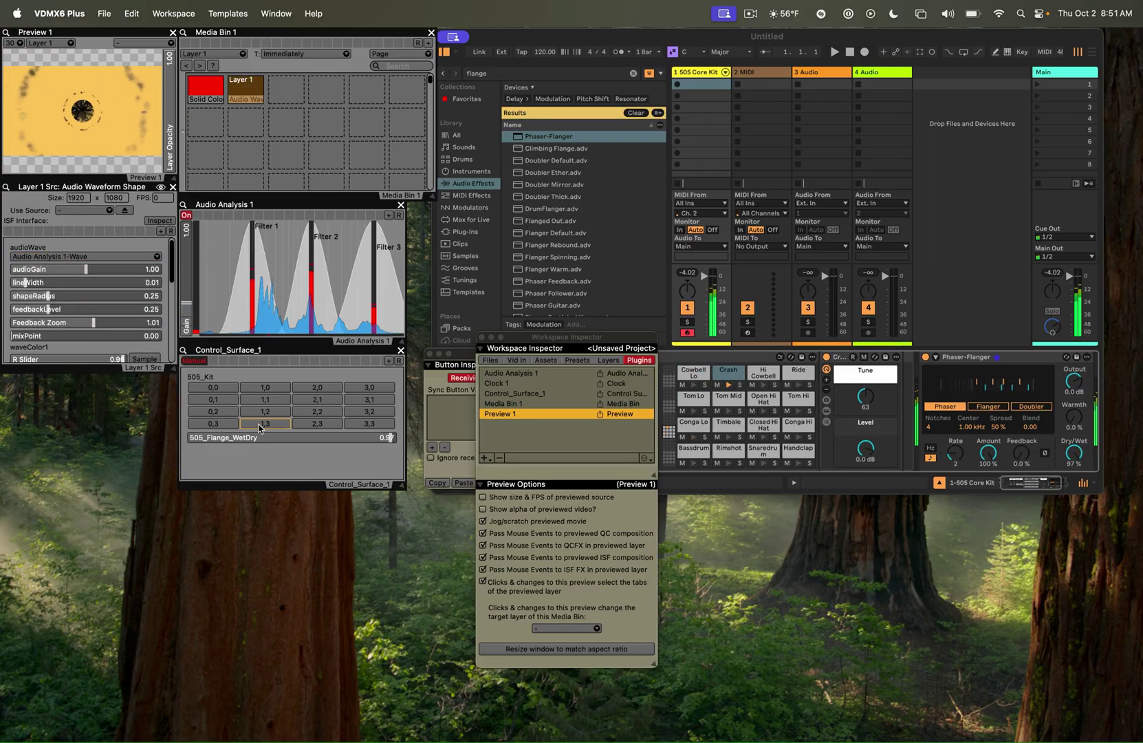
pyautogui.moveTo(173, 369); pyautogui.dragTo(173, 487)
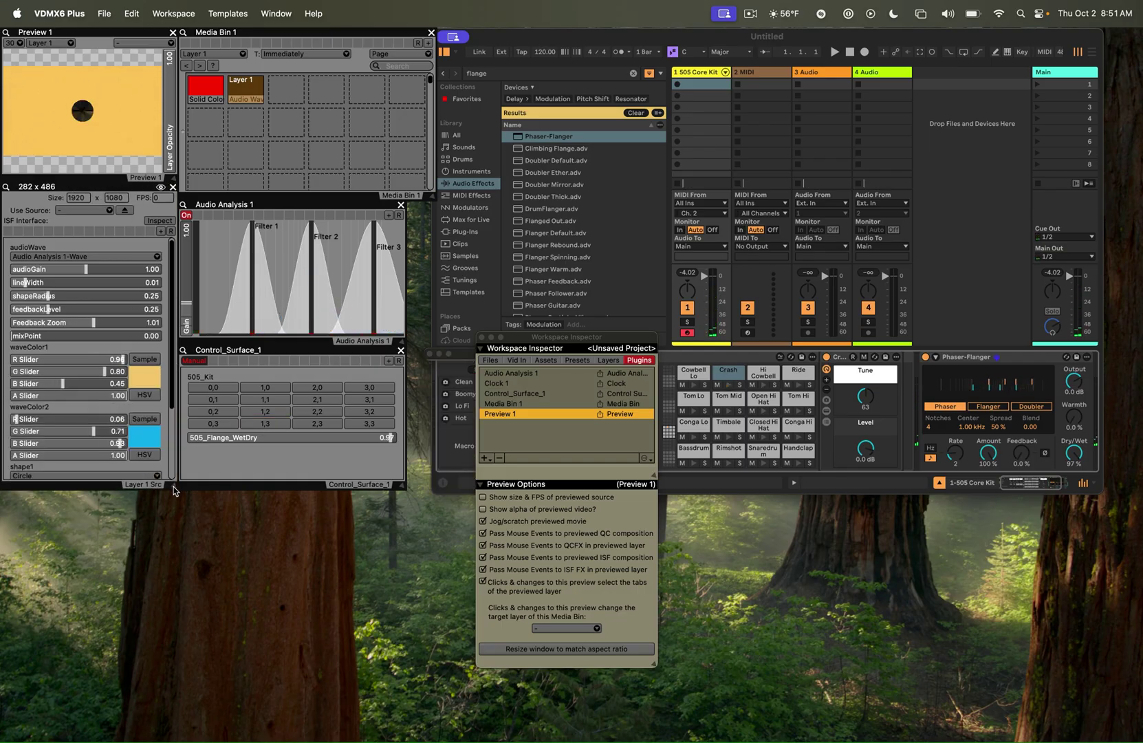
# Link waveColor1's red, green and blue to Audio Analysis 1 Filters 1, 2 and 3
pyautogui.rightClick(48, 356)
pyautogui.moveTo(125, 441)
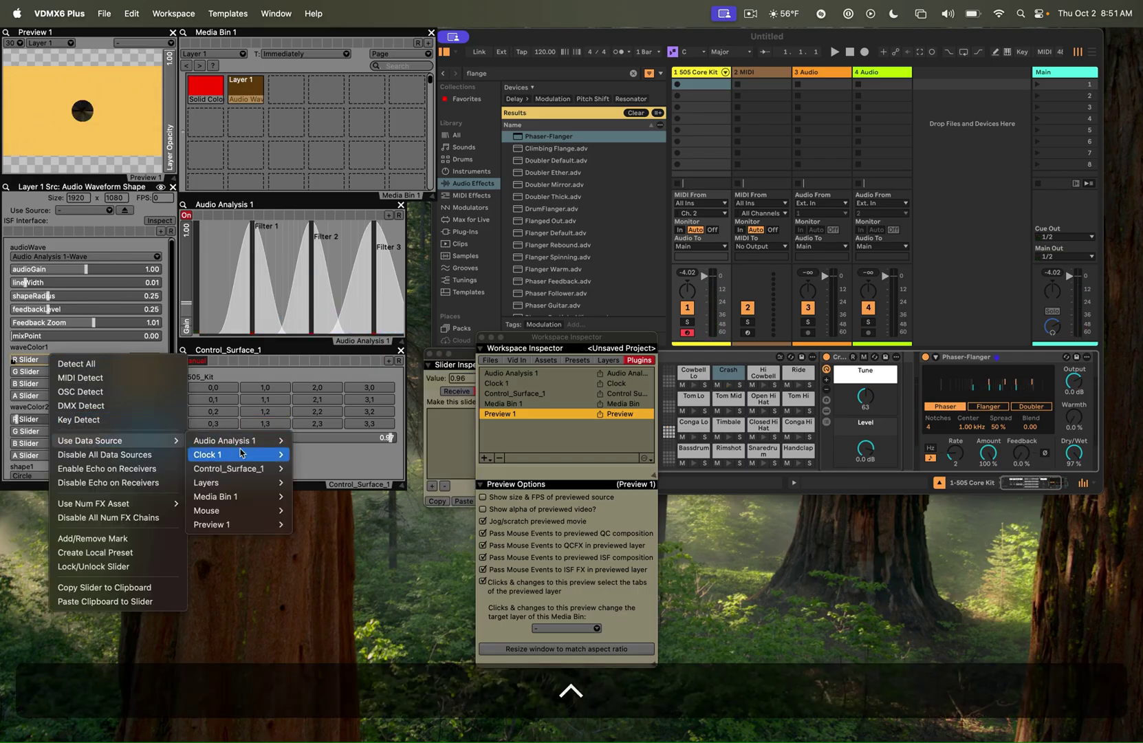
pyautogui.moveTo(247, 443)
pyautogui.click(332, 454)
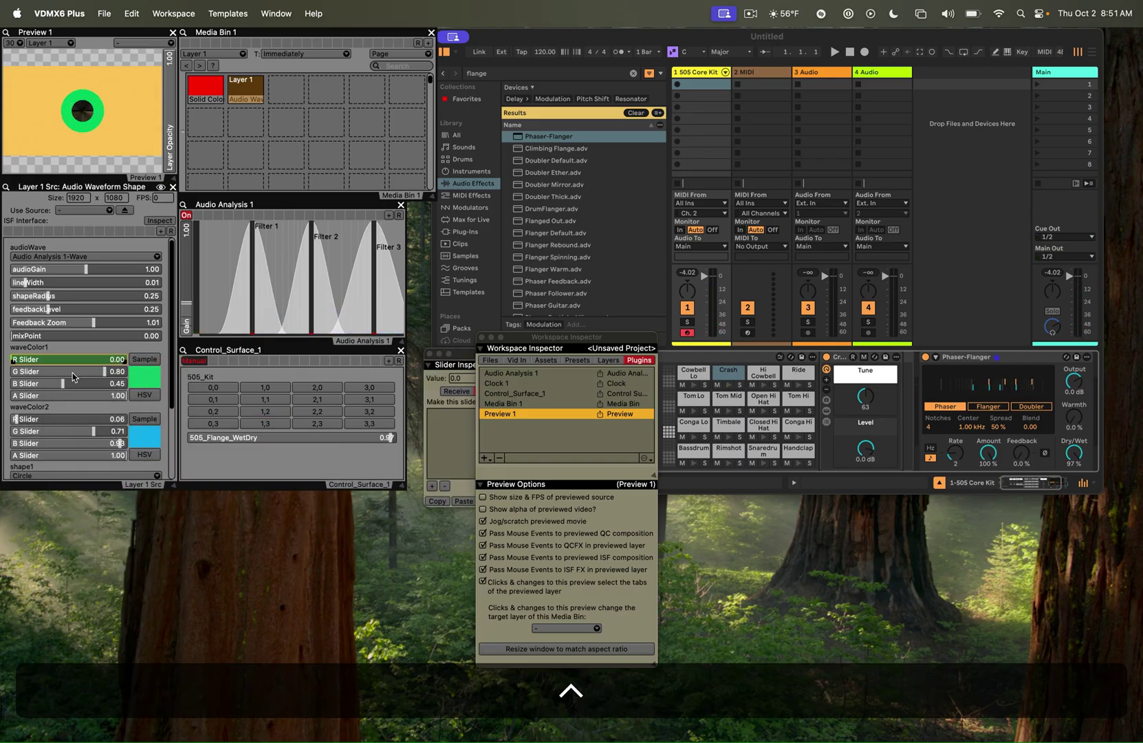
pyautogui.rightClick(76, 372)
pyautogui.moveTo(137, 457)
pyautogui.moveTo(248, 456)
pyautogui.click(344, 484)
pyautogui.rightClick(76, 383)
pyautogui.moveTo(124, 468)
pyautogui.moveTo(248, 468)
pyautogui.click(330, 509)
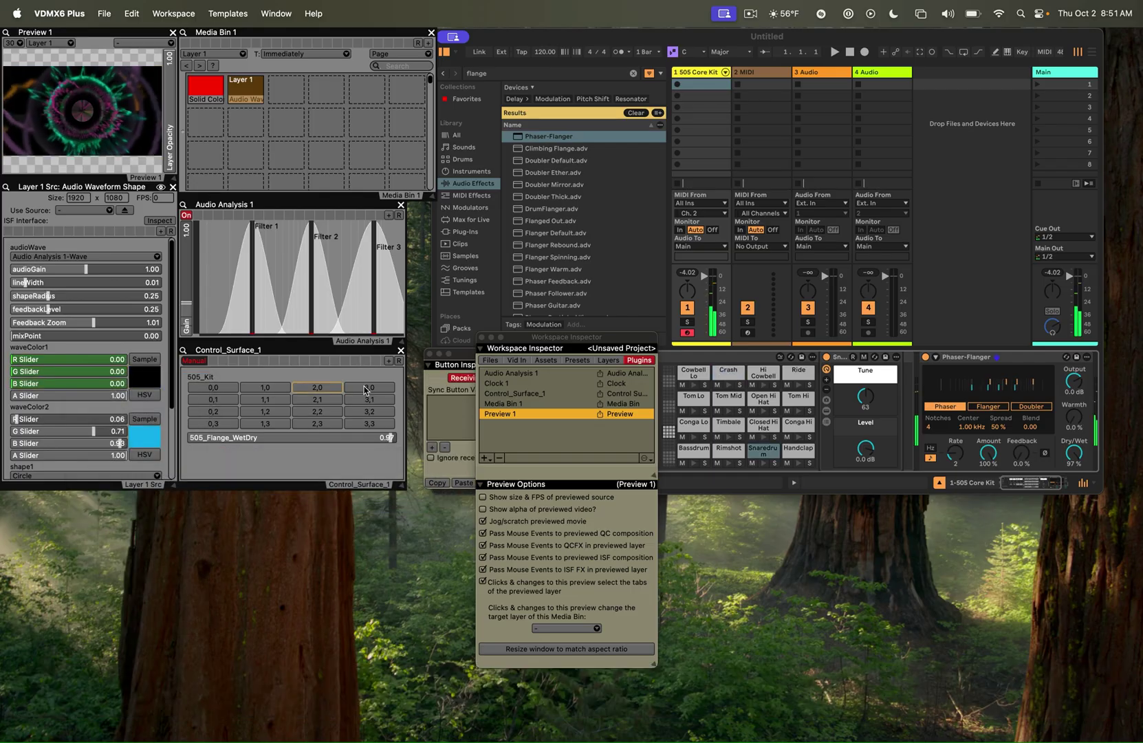
# Trigger drum pads 3,1 and 2,1 to test the pulsing waveform colours
pyautogui.click(380, 403)
pyautogui.press('super+f')
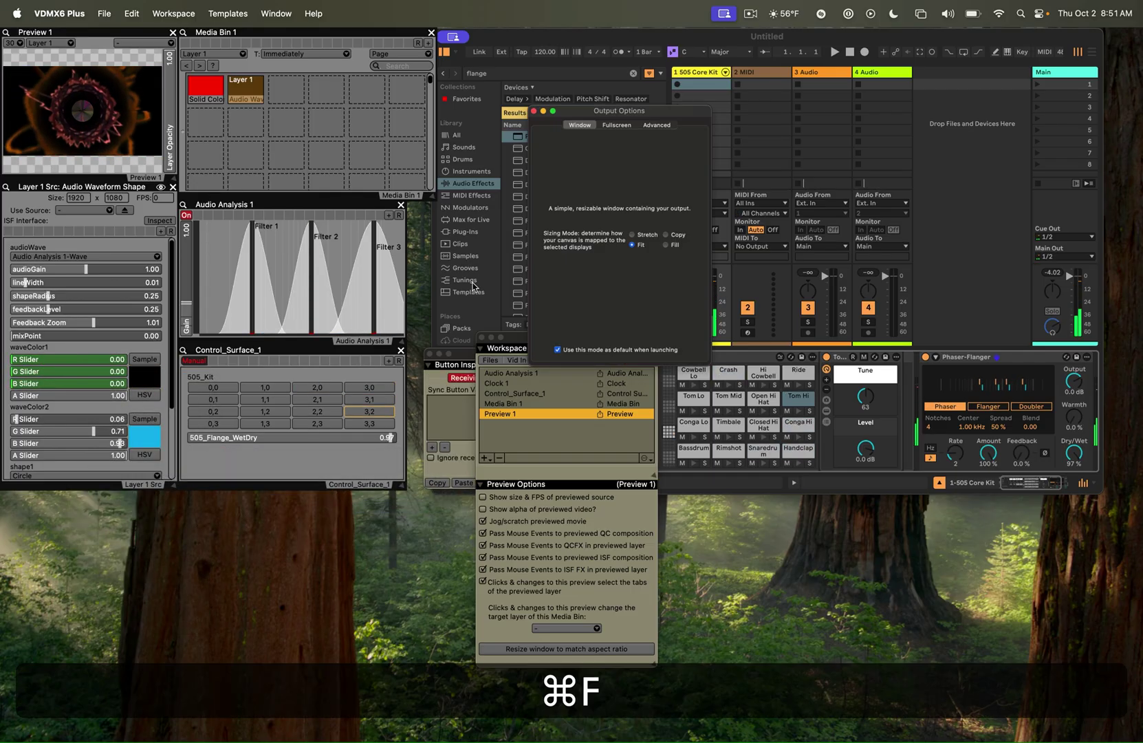
pyautogui.click(533, 111)
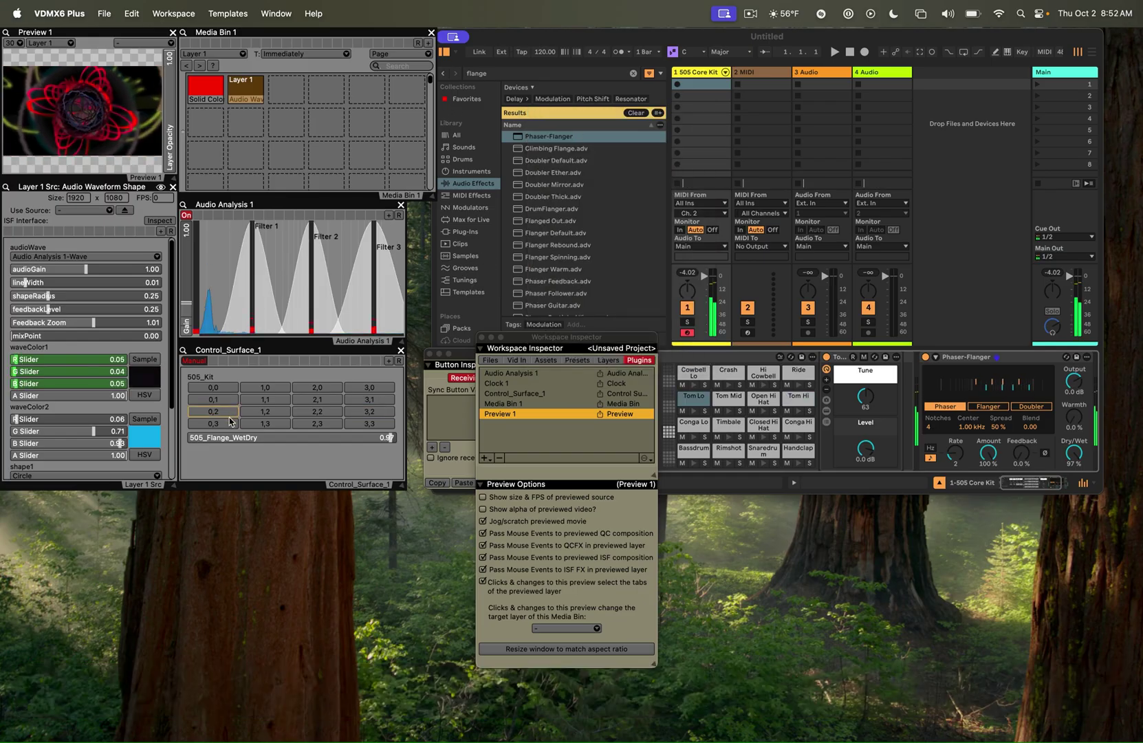
pyautogui.click(328, 403)
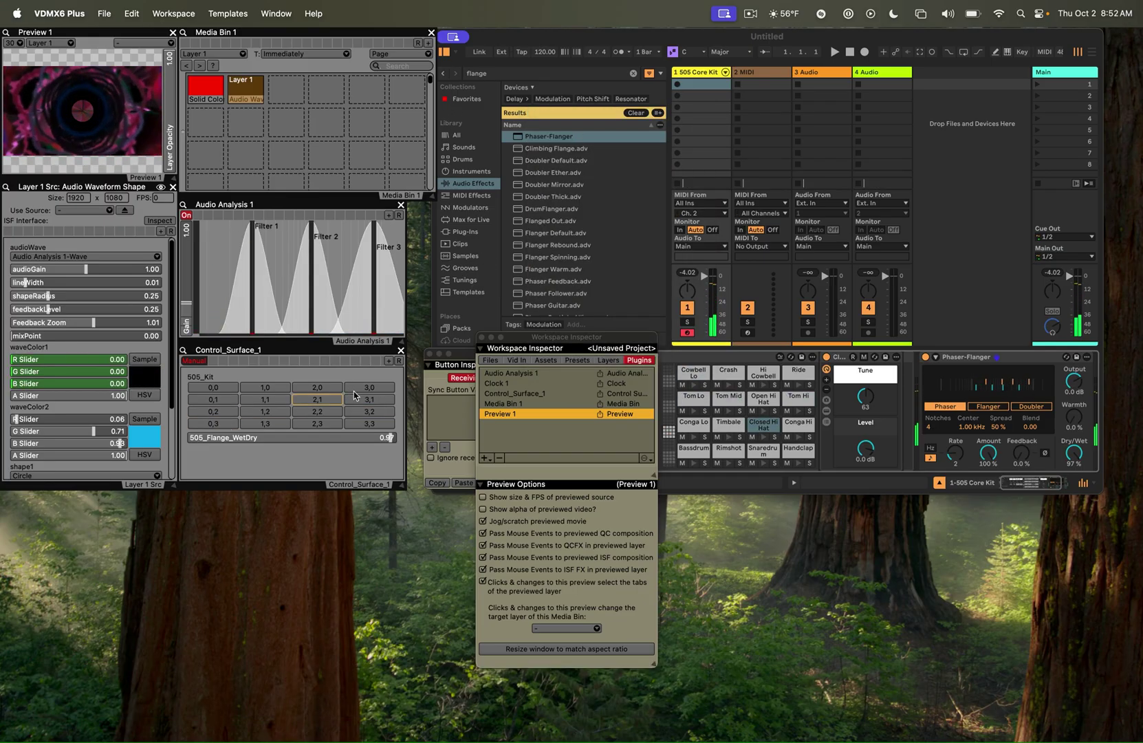
# Add a Step Sequencer plugin and set Track 1 to 16 rows
pyautogui.click(291, 458)
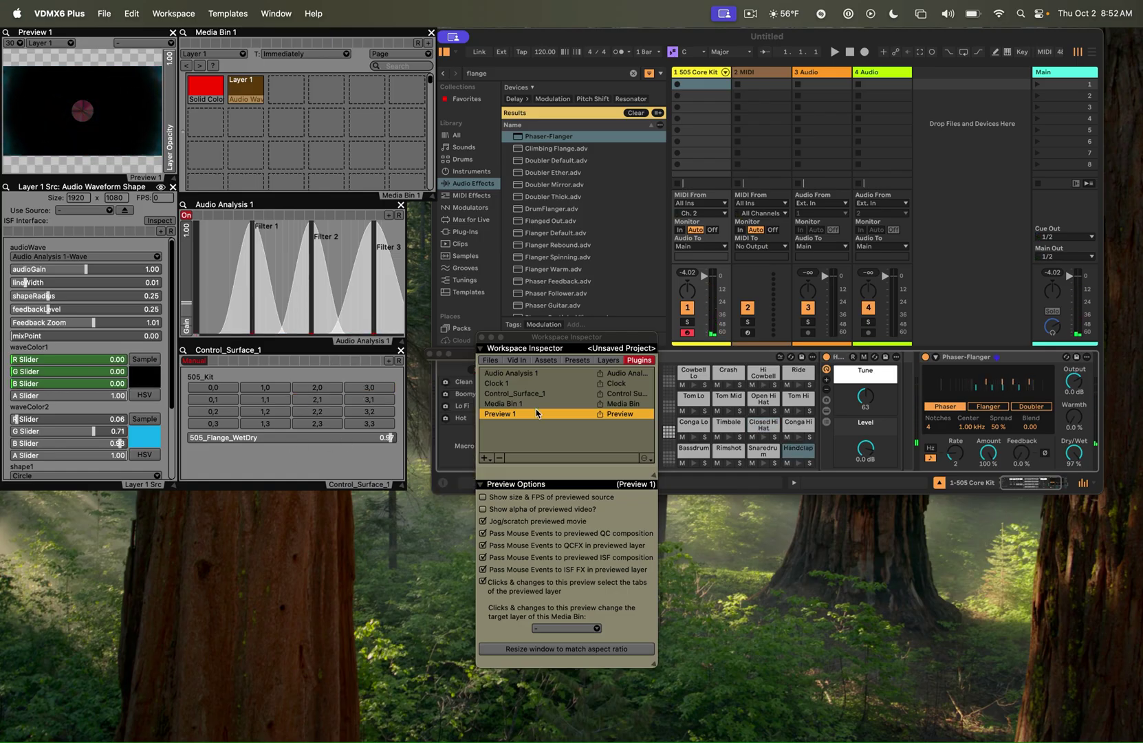
pyautogui.click(484, 461)
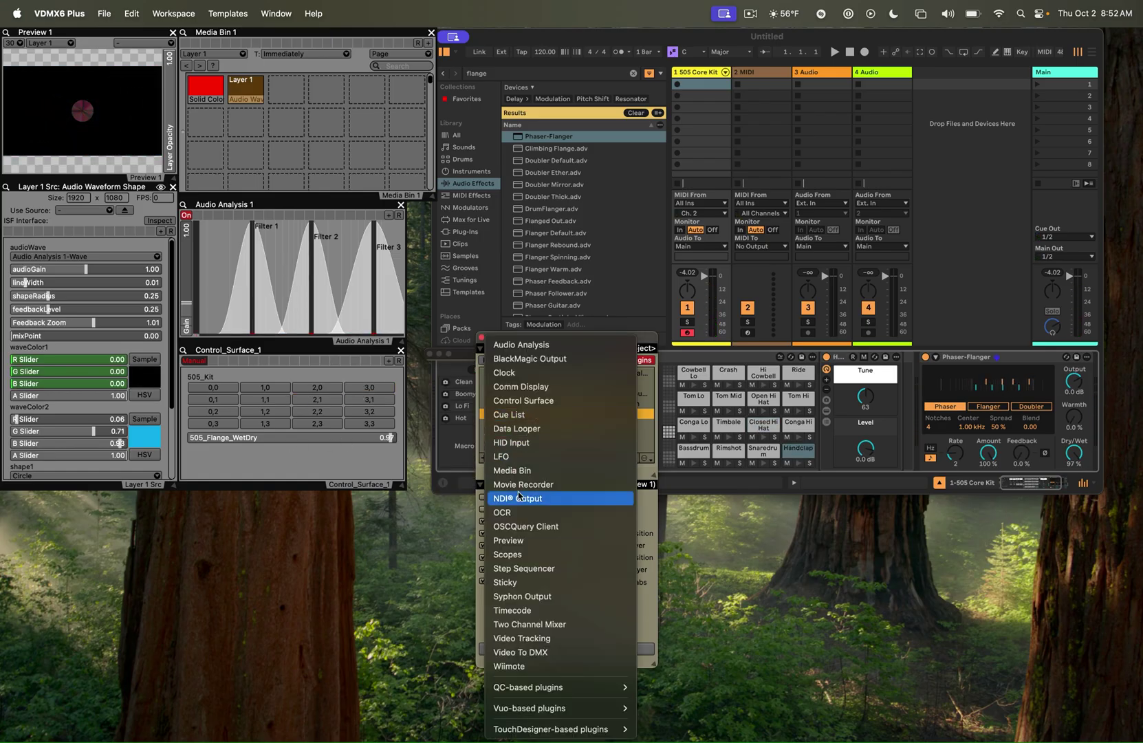
pyautogui.click(513, 569)
pyautogui.moveTo(119, 647); pyautogui.dragTo(247, 681)
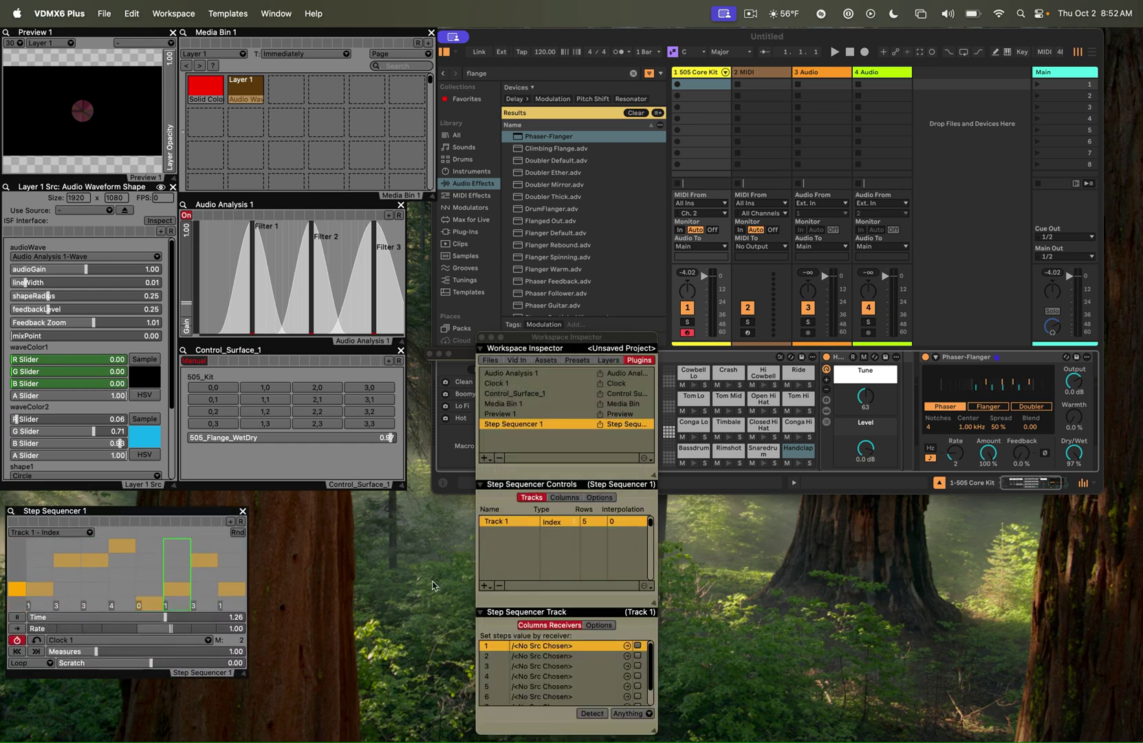
pyautogui.doubleClick(585, 522)
pyautogui.write('16')
pyautogui.press('Return')
# Set the 505_Kit buttons' Choose by float source to Step Sequencer 1 > Track 1
pyautogui.click(208, 378)
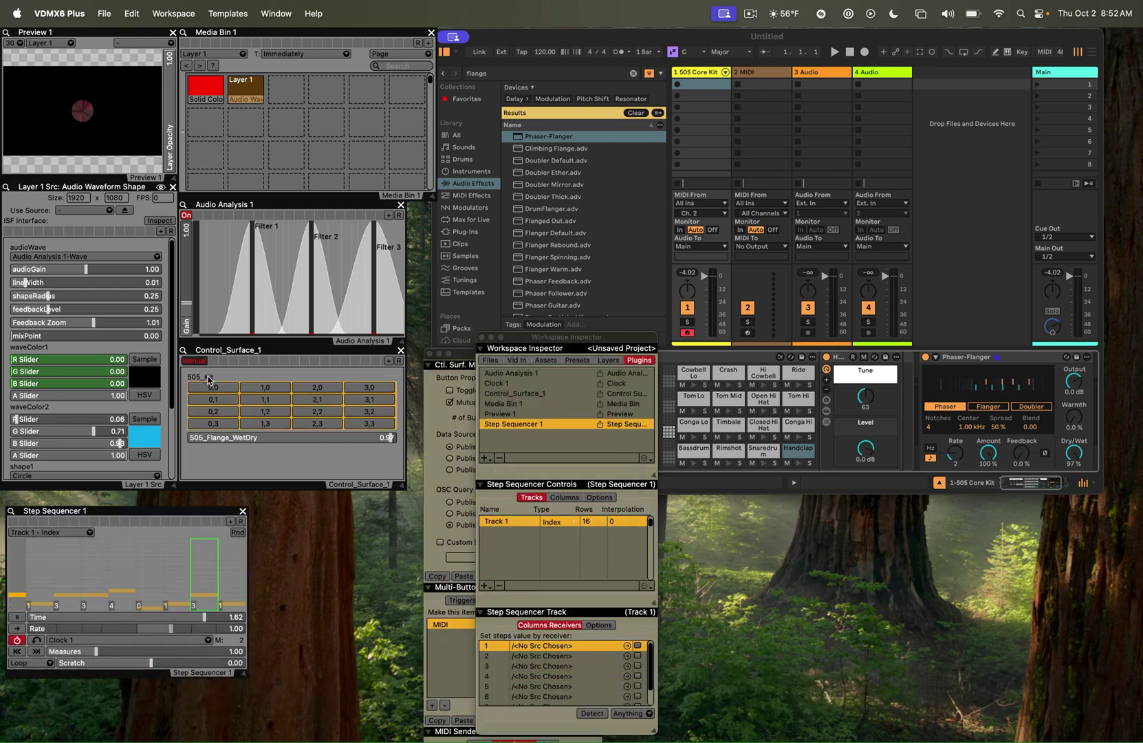
pyautogui.moveTo(555, 336); pyautogui.dragTo(750, 336)
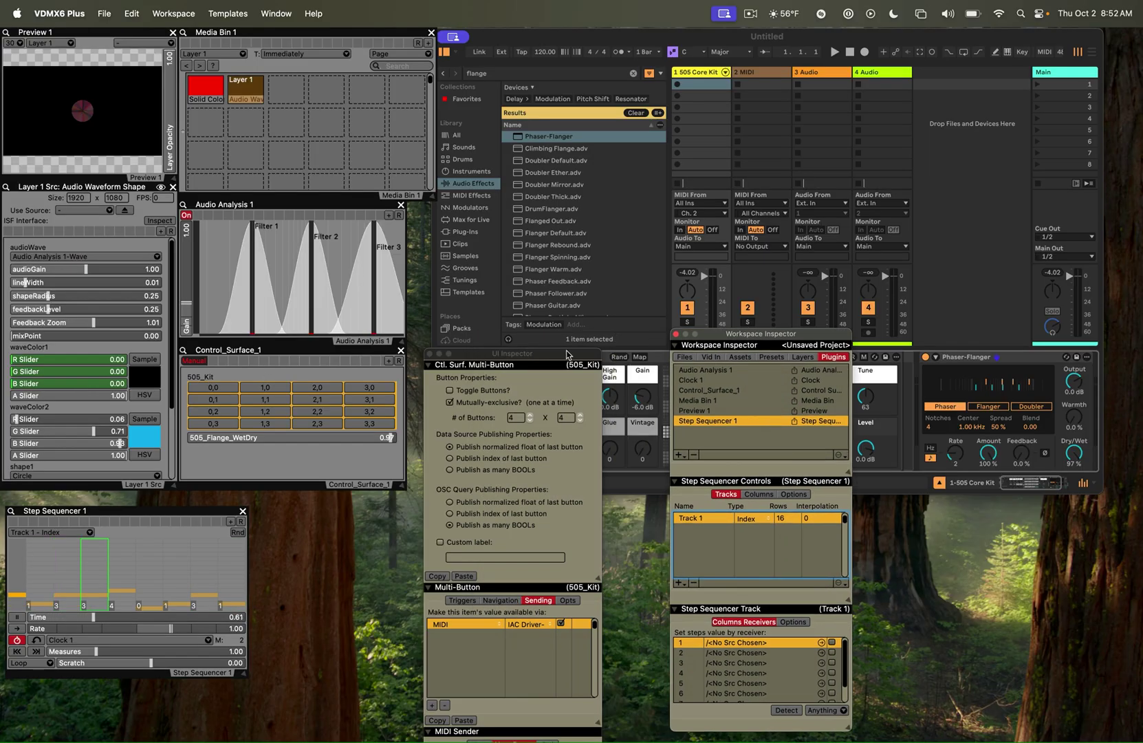
pyautogui.moveTo(559, 356); pyautogui.dragTo(435, 199)
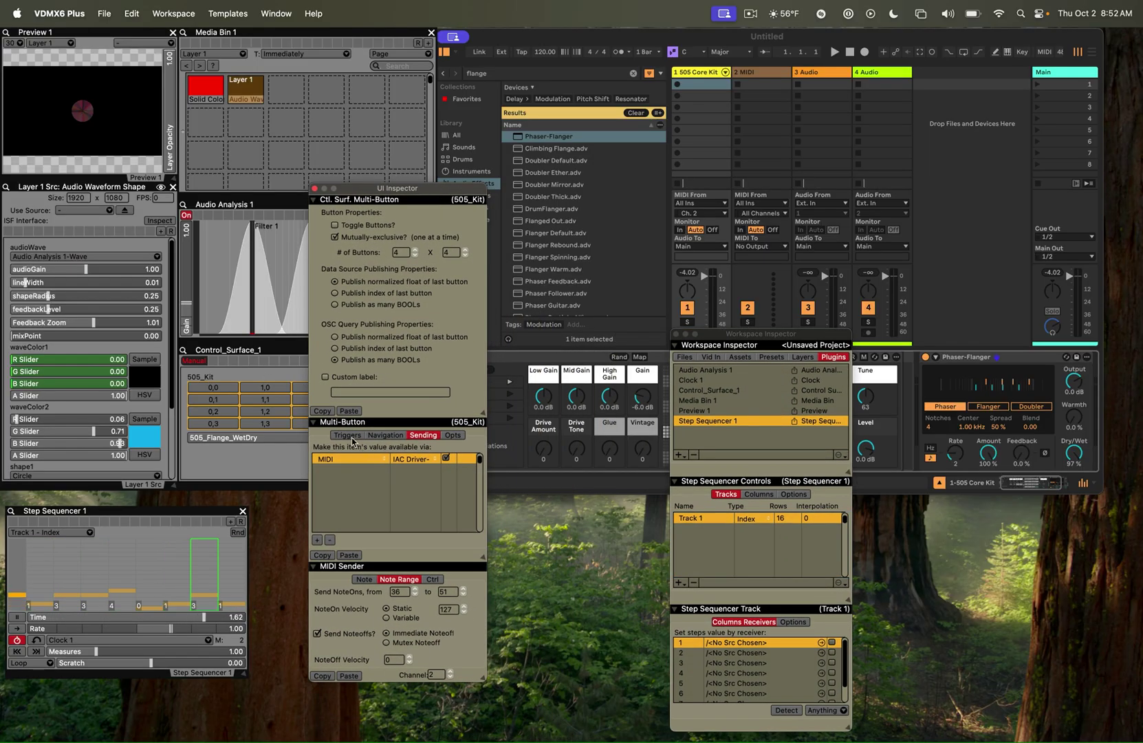
pyautogui.click(384, 436)
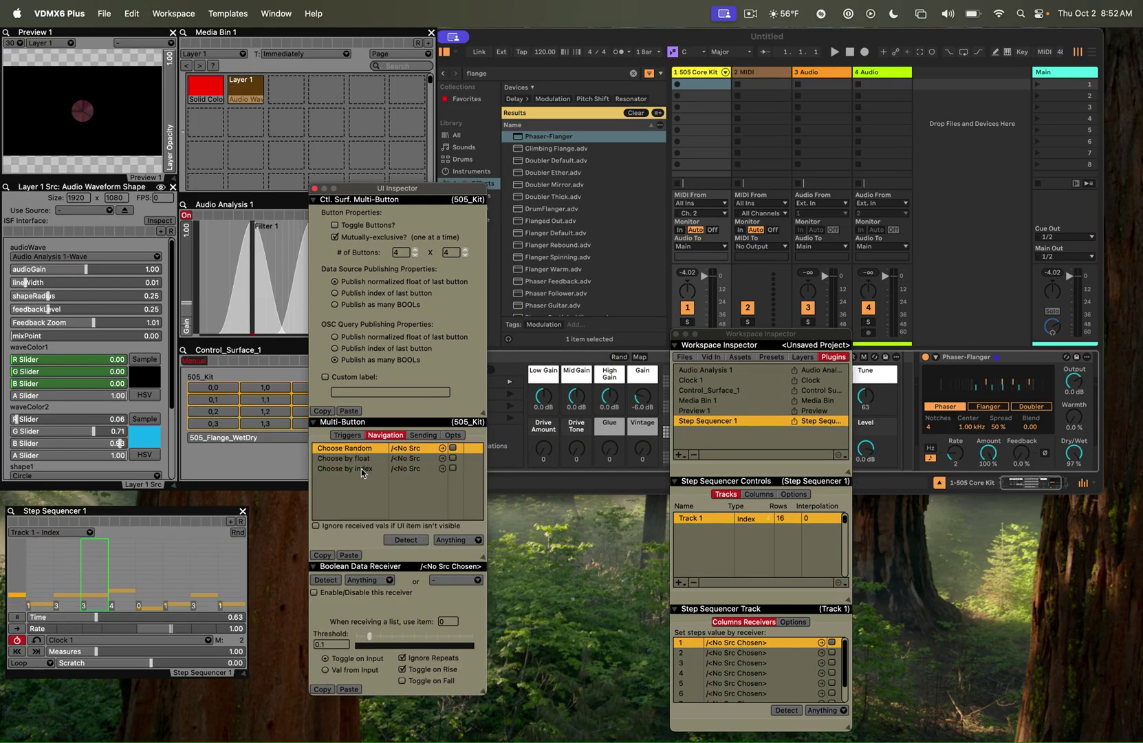
pyautogui.click(366, 459)
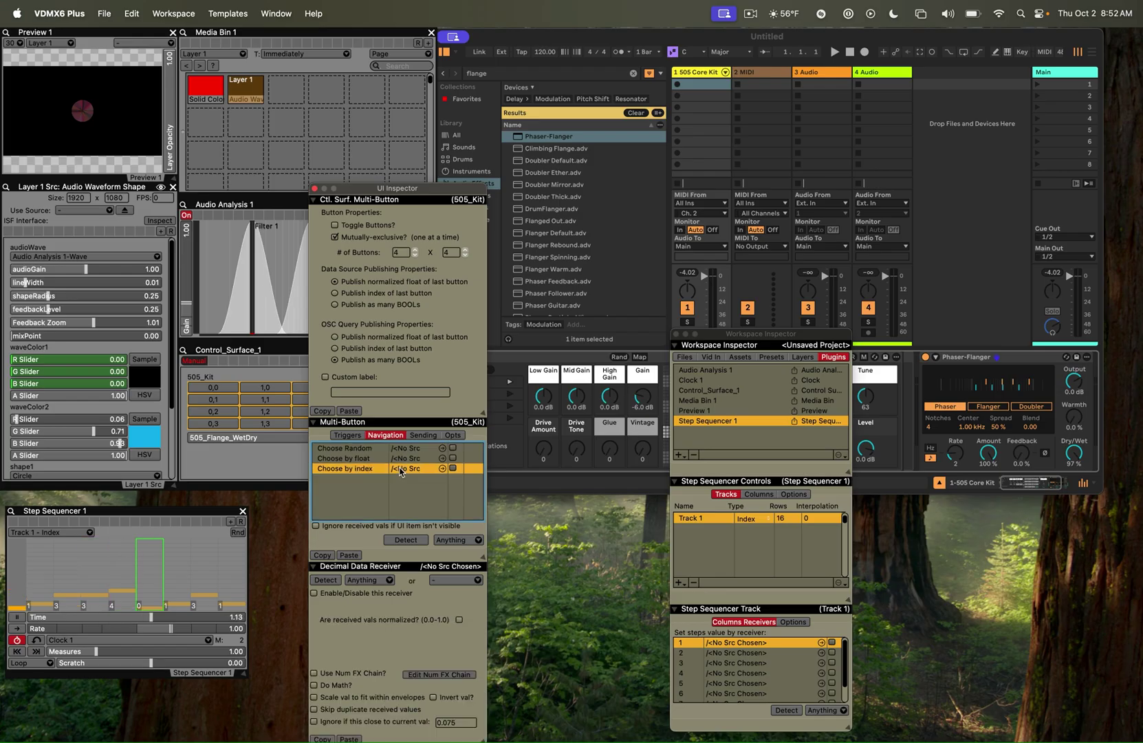
pyautogui.click(452, 458)
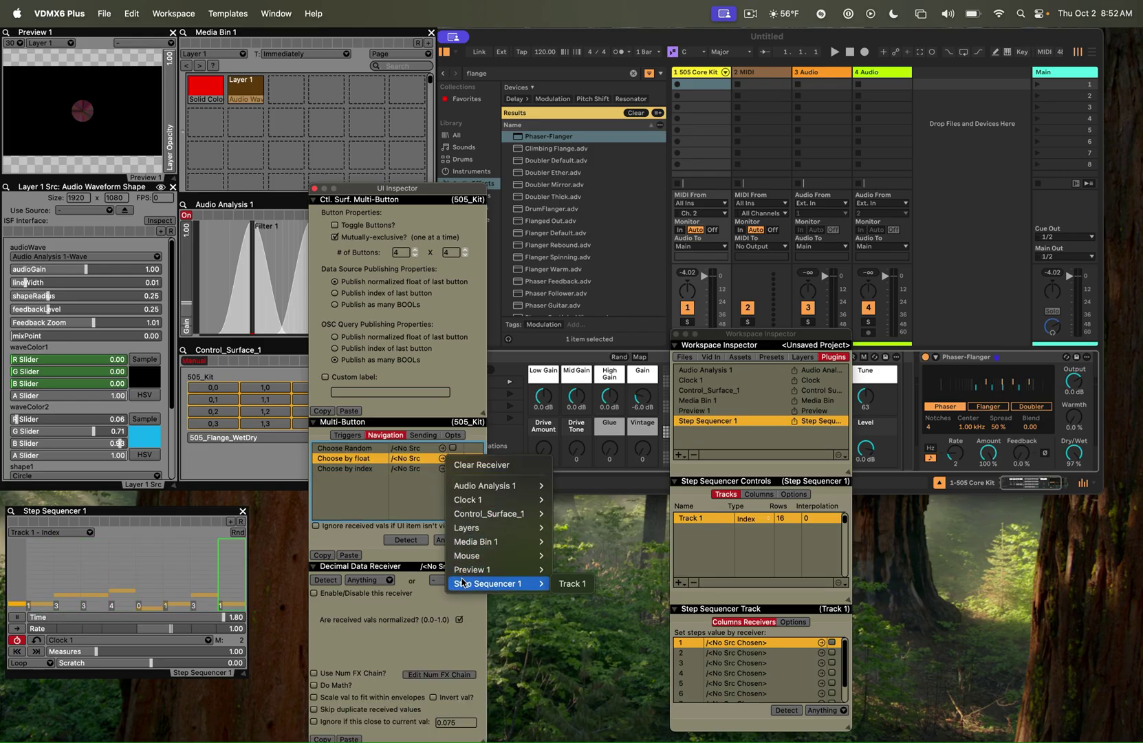
pyautogui.click(560, 583)
# Pop out Clock 1, enable Ableton Link sync, and set Live's tempo to 120 BPM
pyautogui.click(560, 583)
pyautogui.click(694, 379)
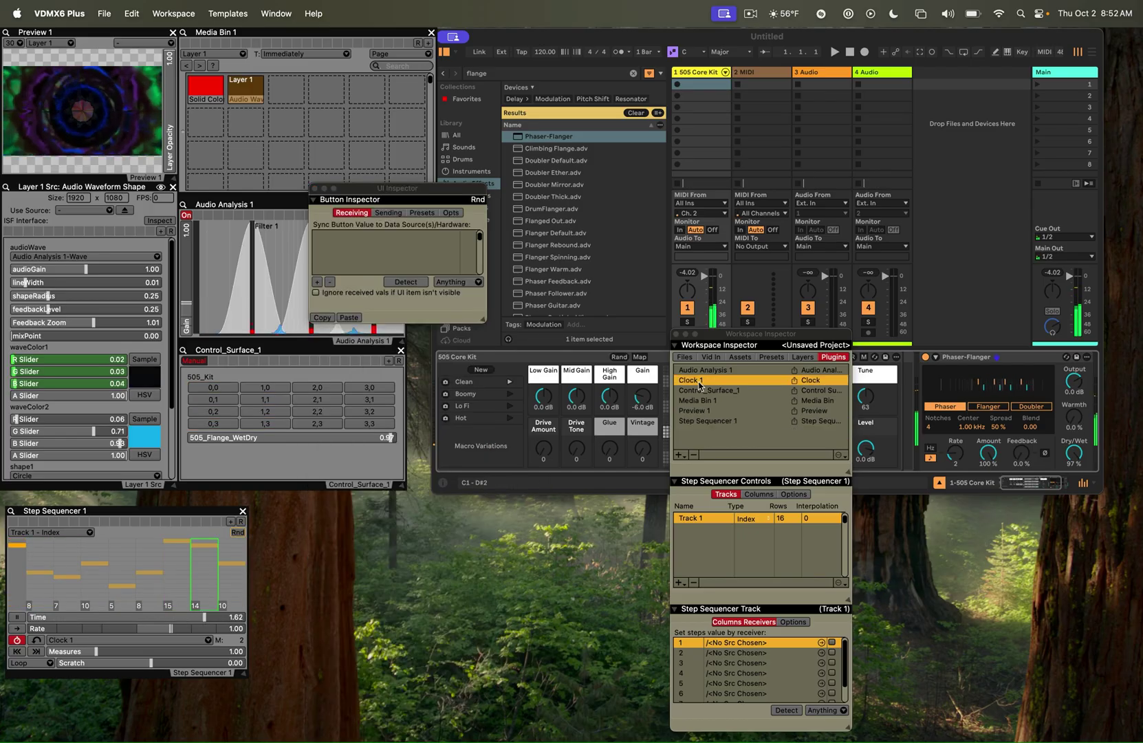
pyautogui.click(845, 484)
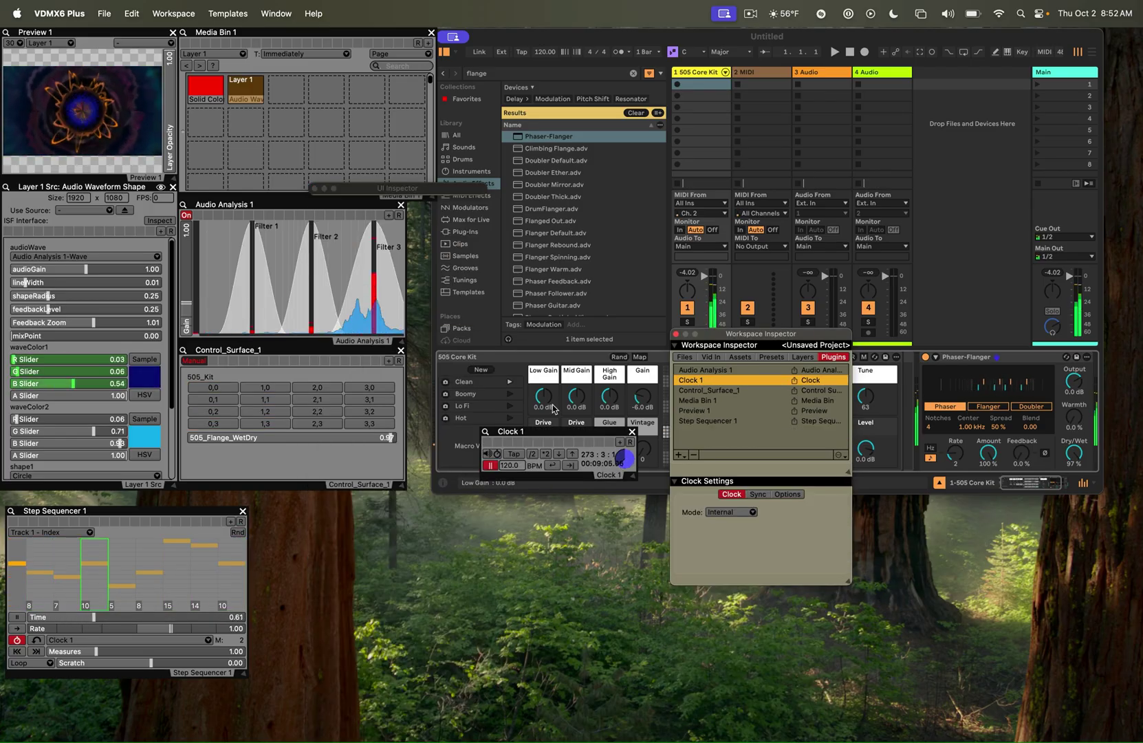
pyautogui.moveTo(526, 435); pyautogui.dragTo(361, 538)
pyautogui.click(758, 494)
pyautogui.click(743, 509)
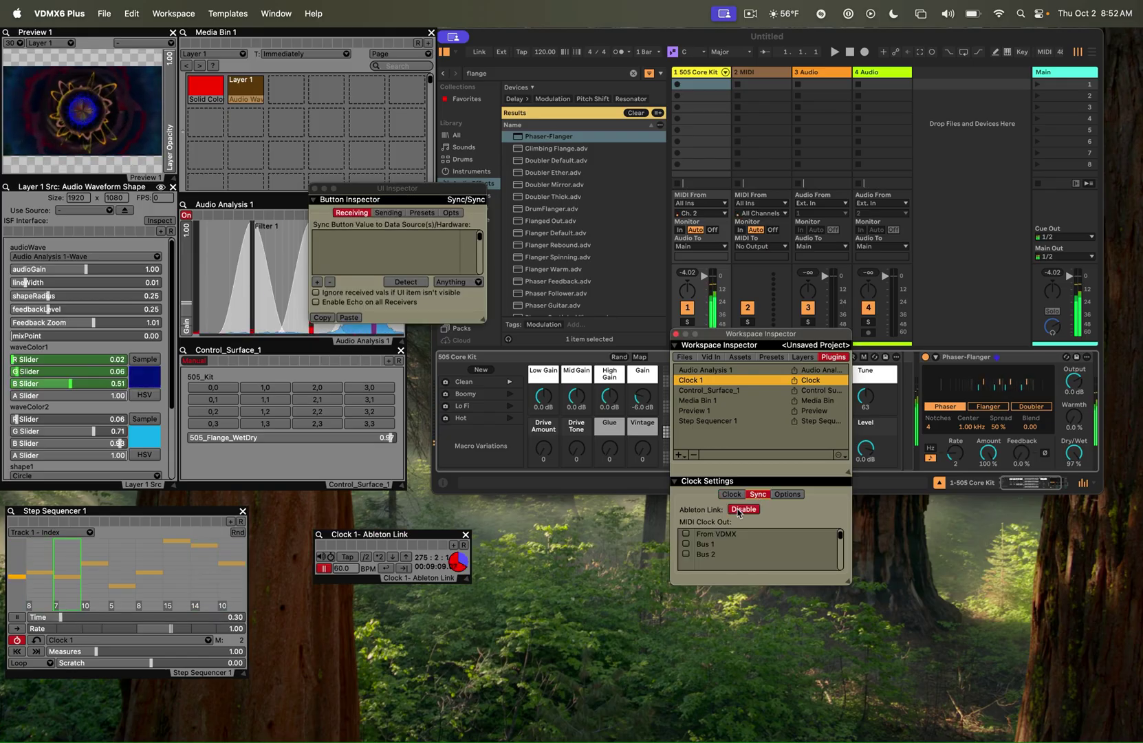
pyautogui.click(591, 35)
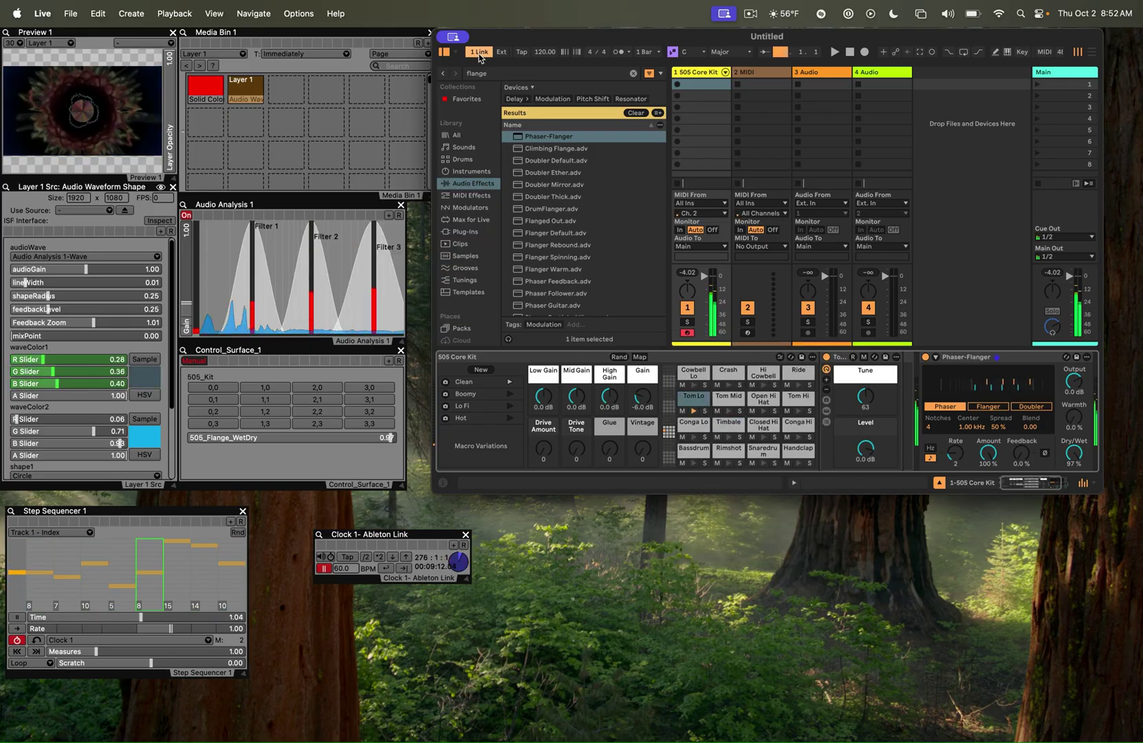
pyautogui.write('120')
pyautogui.press('Return')
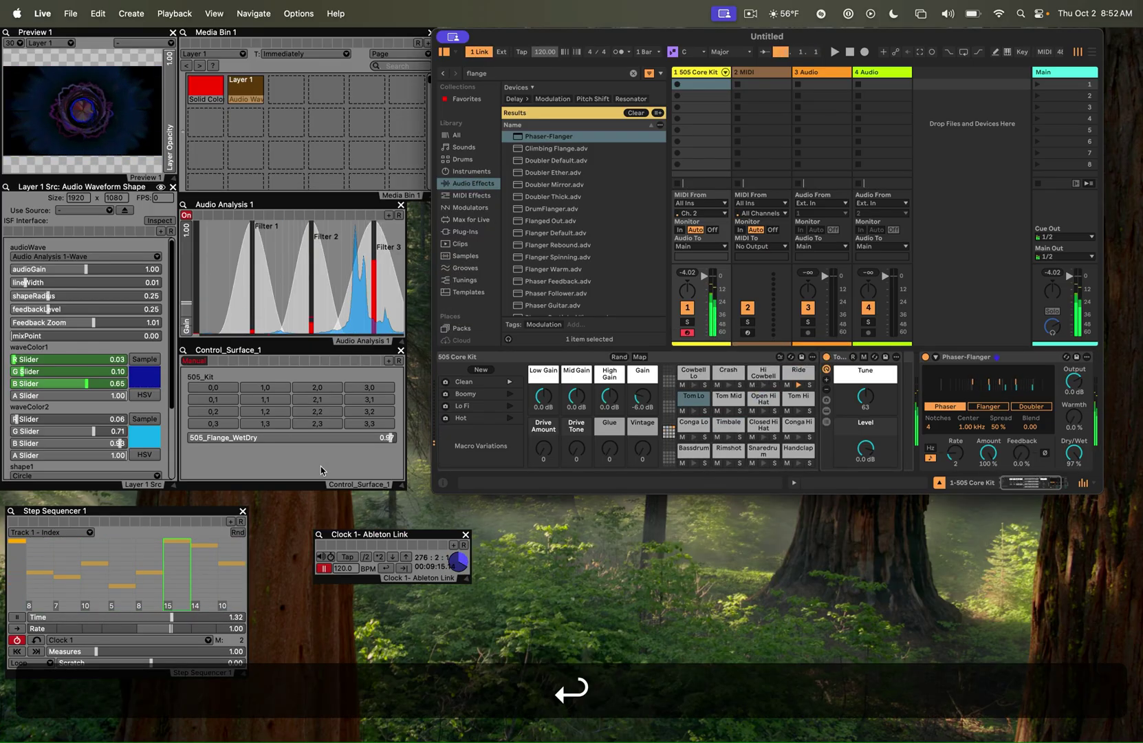
# Add an LFO plugin and assign its sine curve to 505_Flange_WetDry
pyautogui.click(342, 556)
pyautogui.click(677, 454)
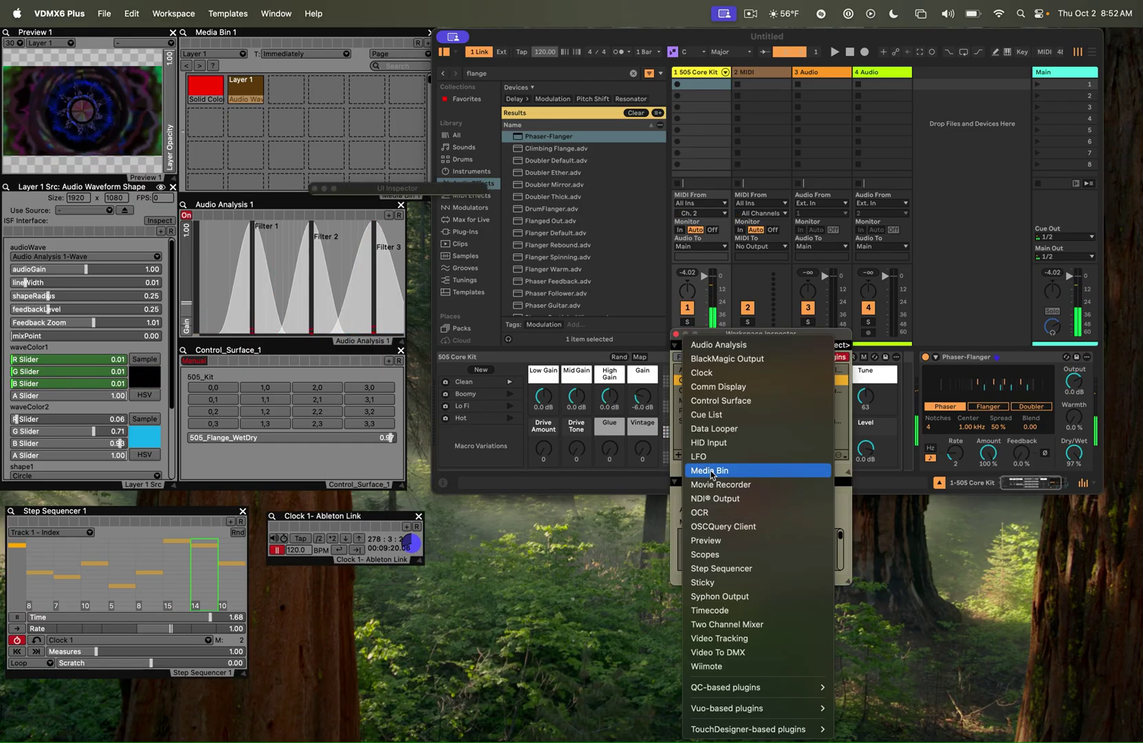
pyautogui.click(713, 460)
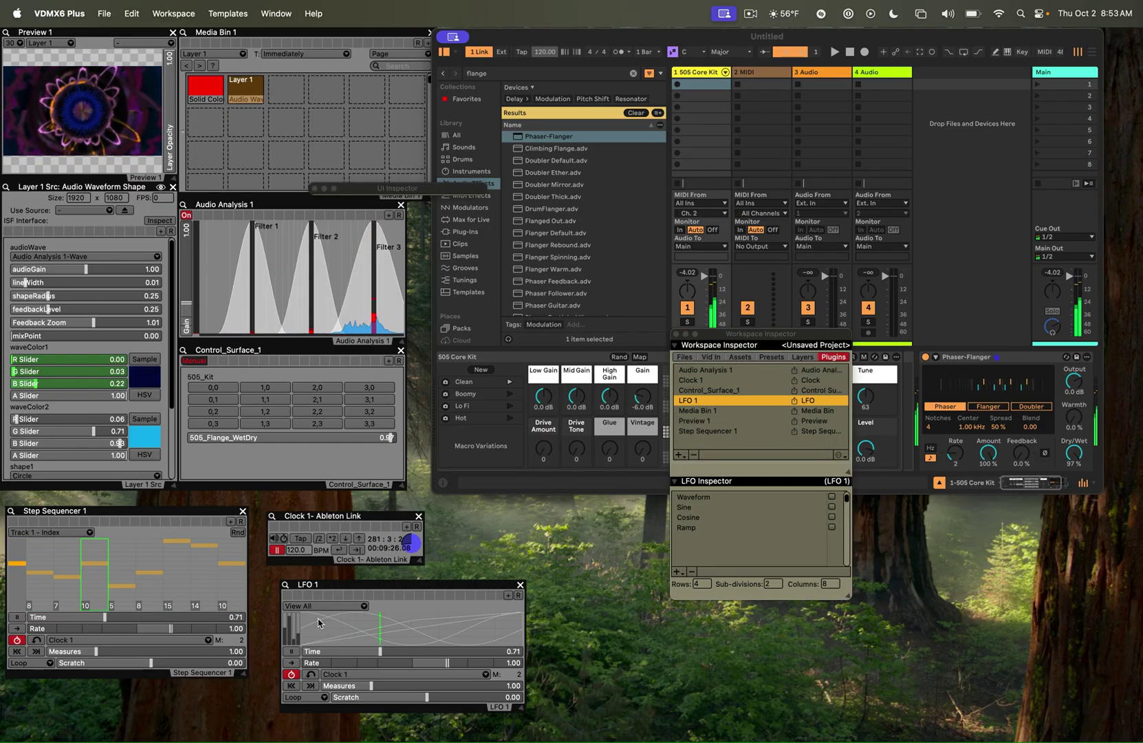
pyautogui.click(323, 619)
pyautogui.moveTo(322, 617); pyautogui.dragTo(297, 440)
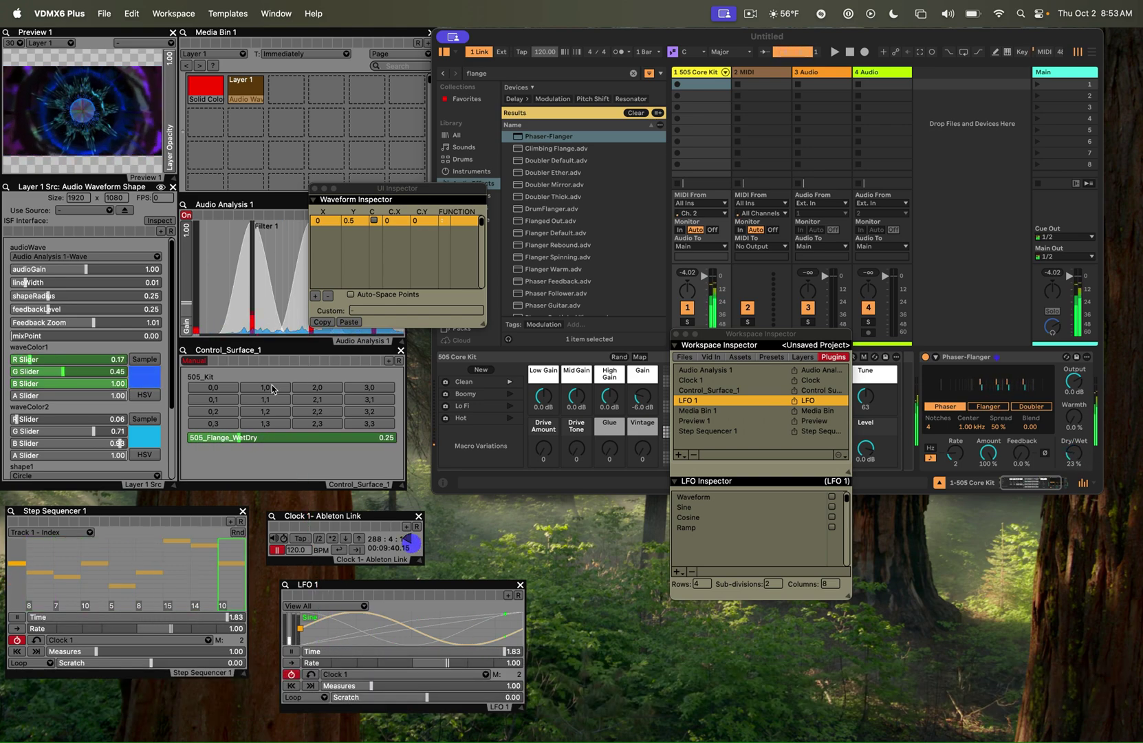
pyautogui.moveTo(386, 195); pyautogui.dragTo(636, 539)
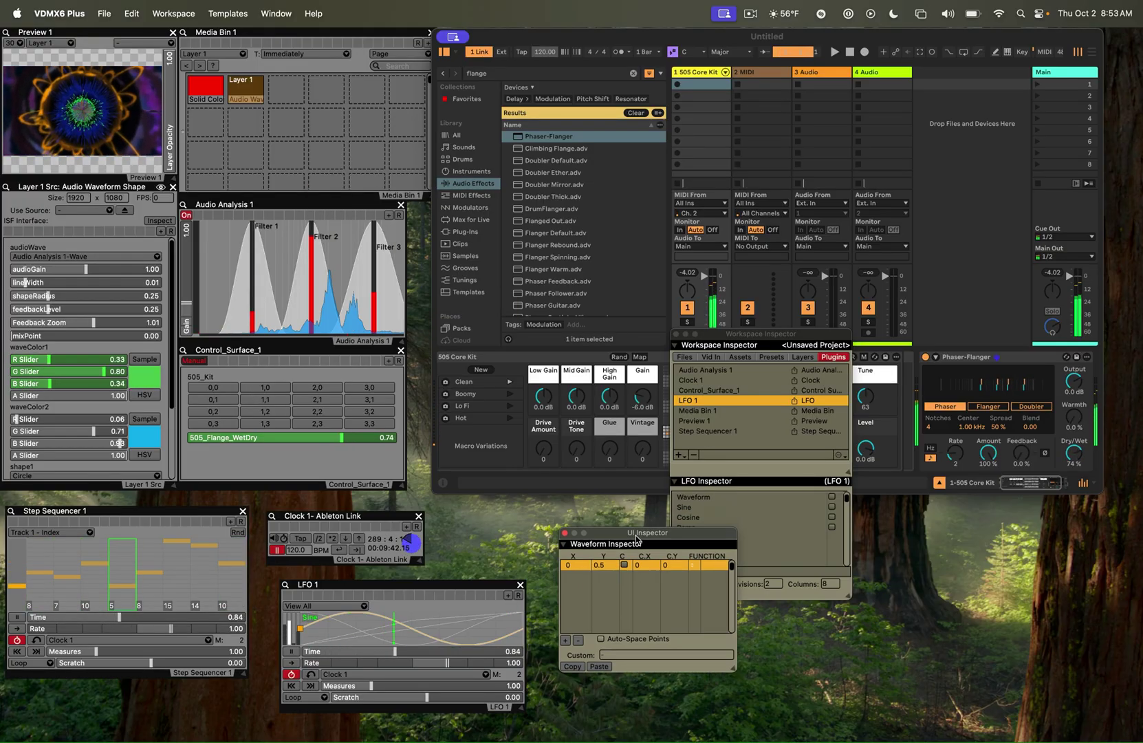
pyautogui.moveTo(176, 184)
pyautogui.mouseDown()
pyautogui.moveTo(377, 341)
pyautogui.moveTo(507, 370)
pyautogui.moveTo(173, 181)
pyautogui.mouseUp()
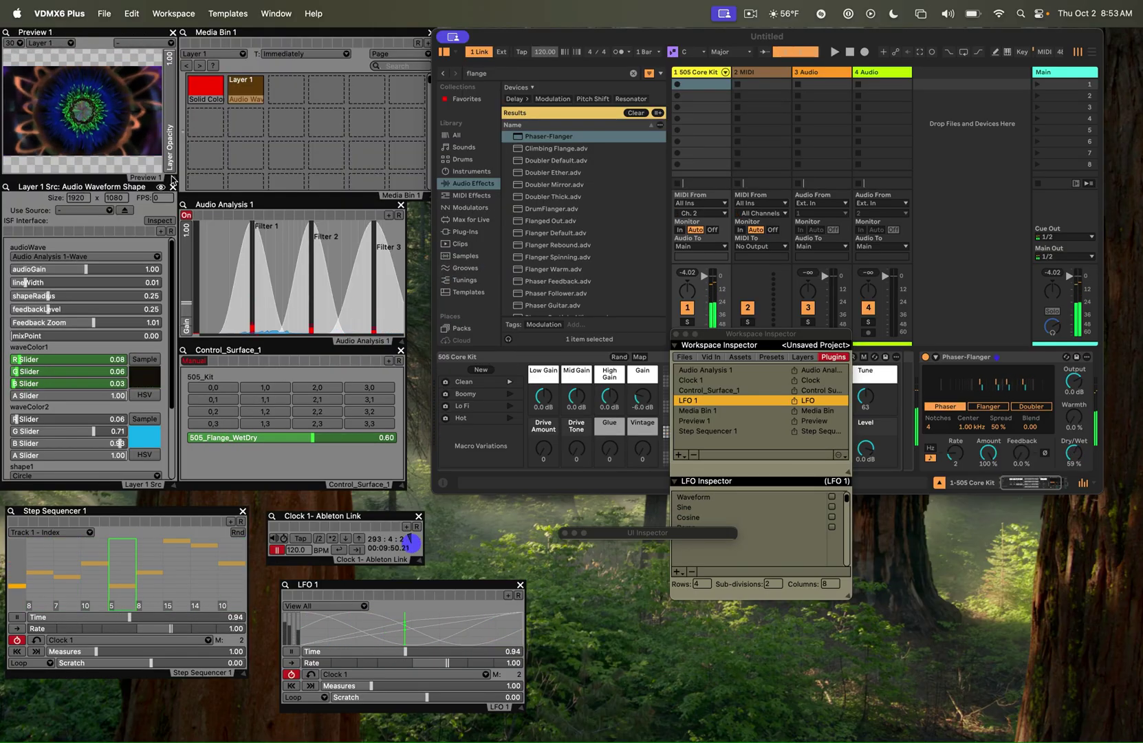